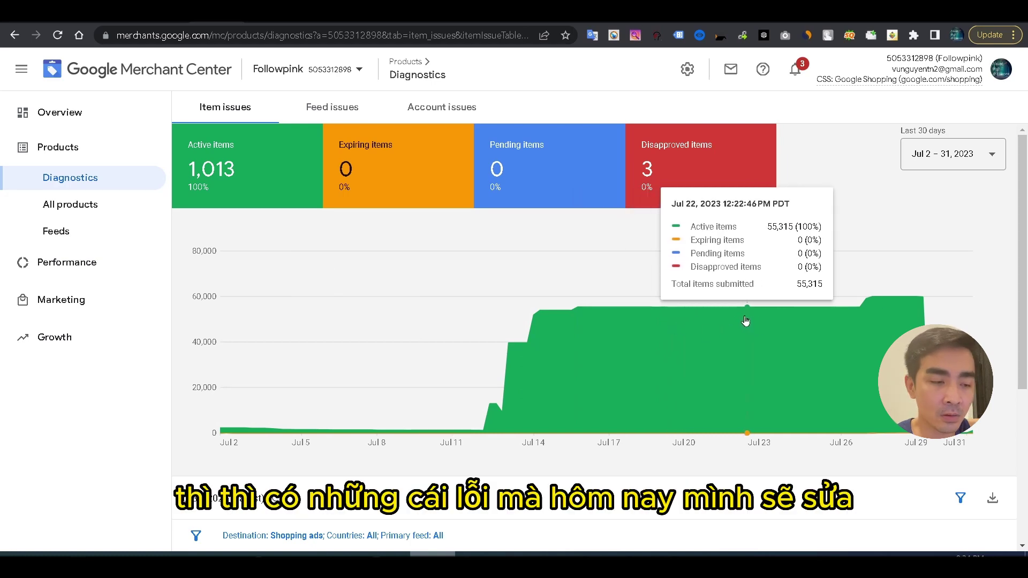
- Check the product item issues listed in Diagnostics and open the Shipping and returns settings
scroll(746, 320, down, 5)
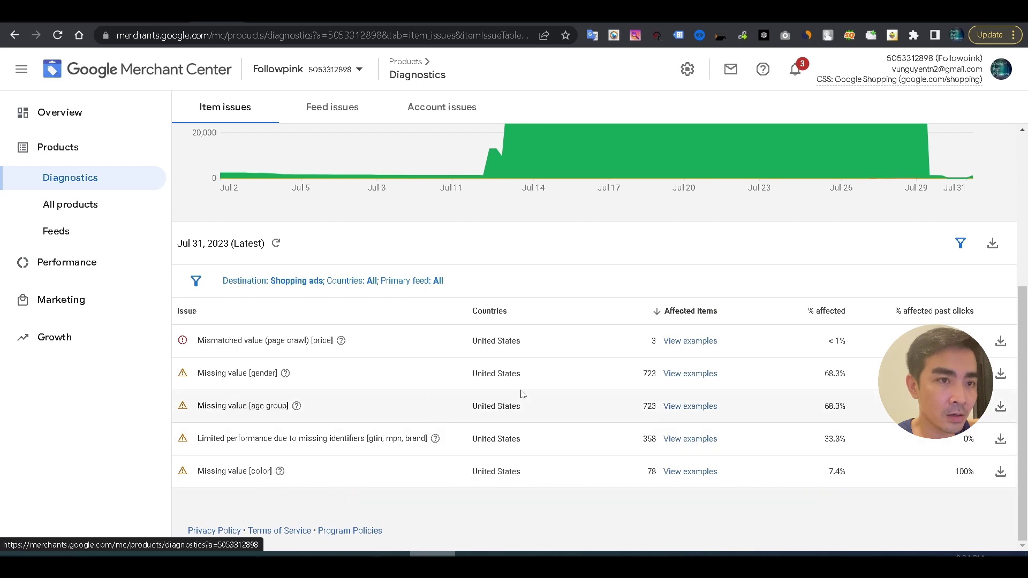
scroll(530, 399, up, 5)
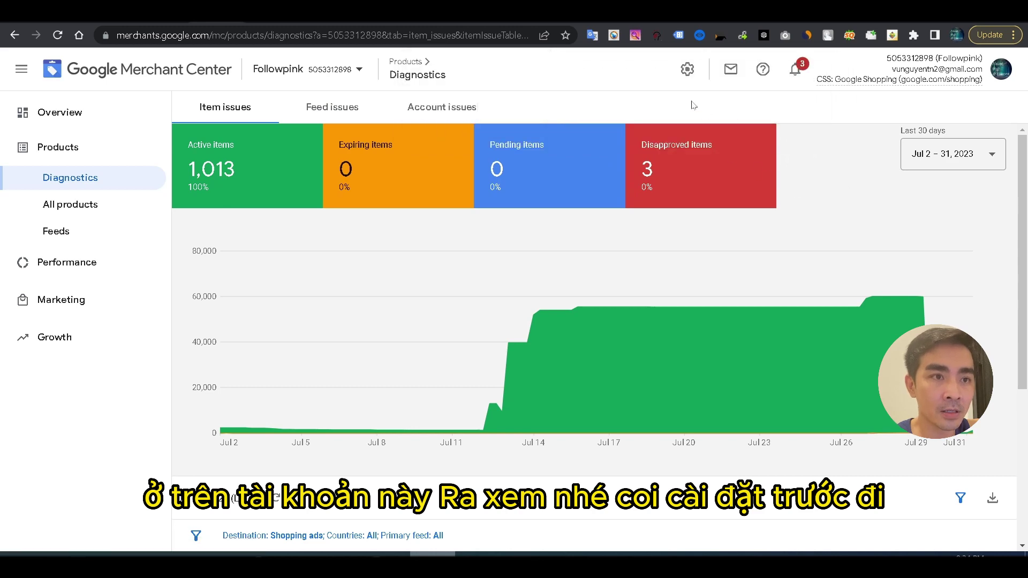
click(688, 68)
click(620, 141)
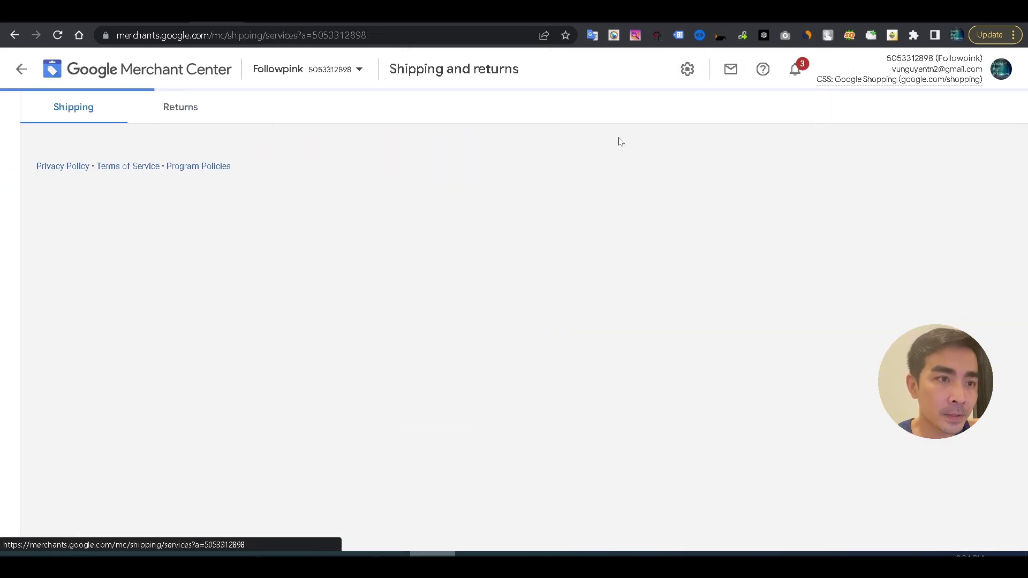
- Inspect the settings of the Australia and Canada shipping services, returning to the services list after each one
scroll(491, 259, down, 5)
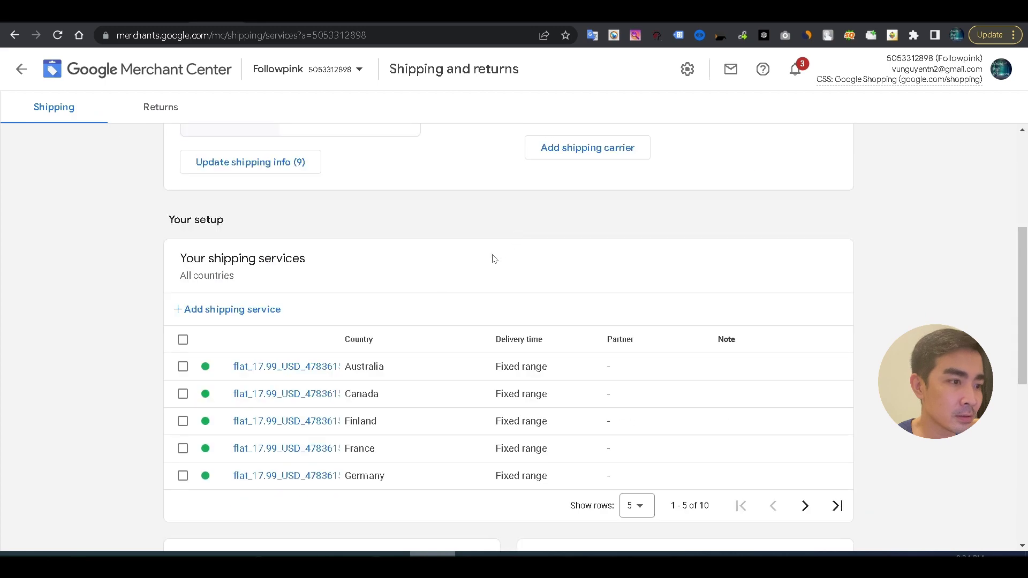
scroll(468, 313, down, 2)
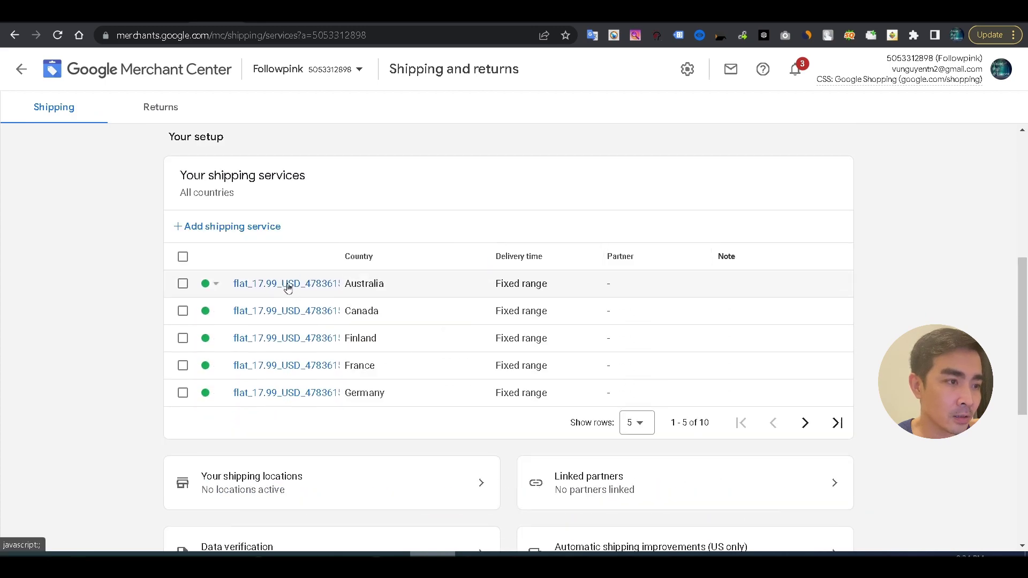
click(316, 284)
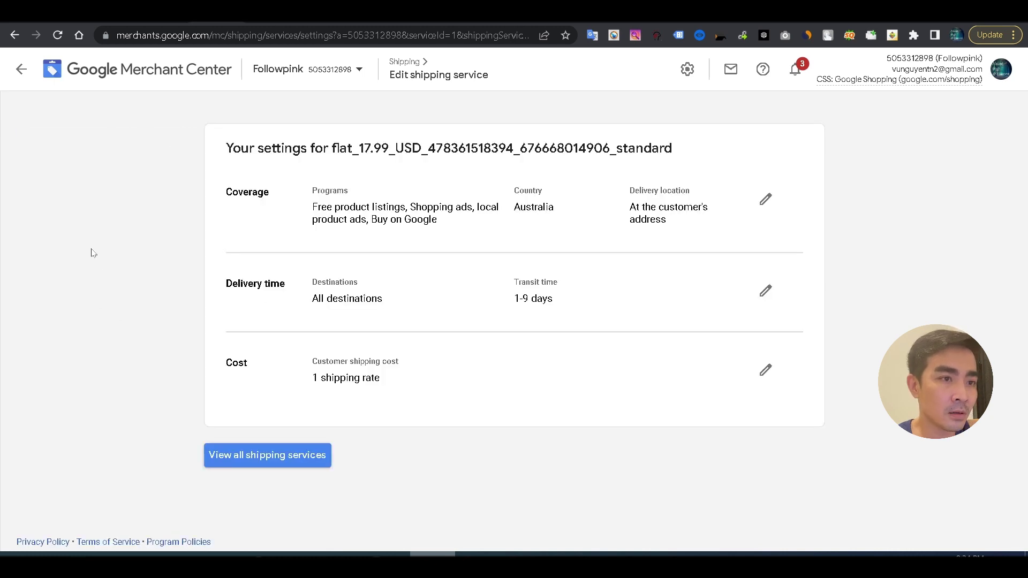
click(21, 69)
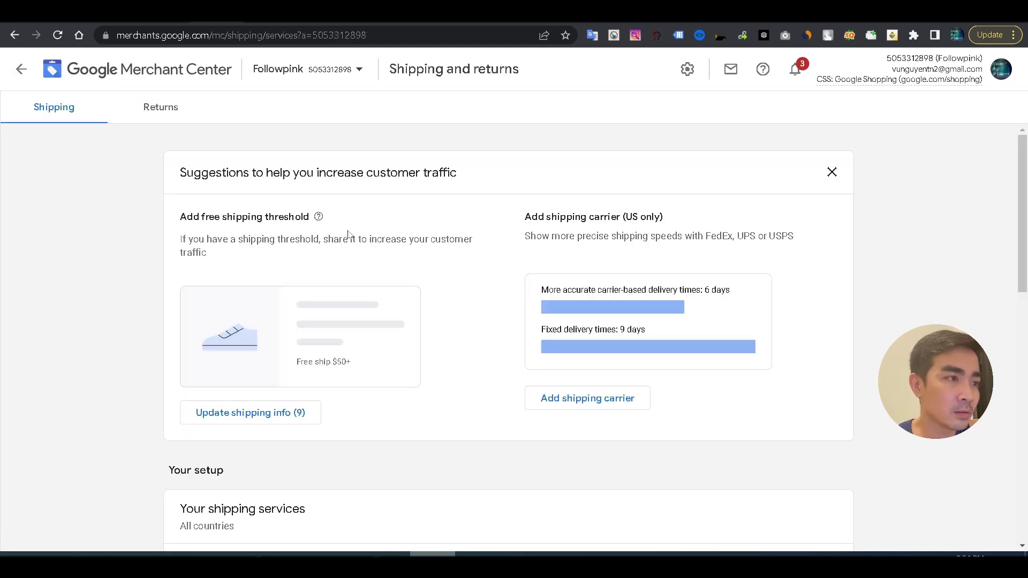
scroll(293, 352, down, 2)
scroll(293, 352, down, 5)
click(317, 314)
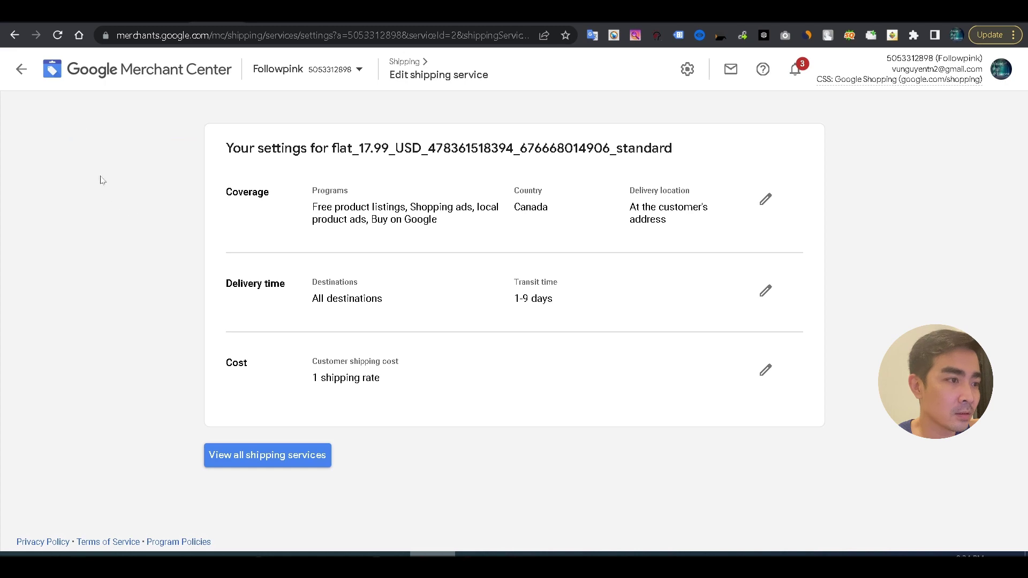
click(16, 76)
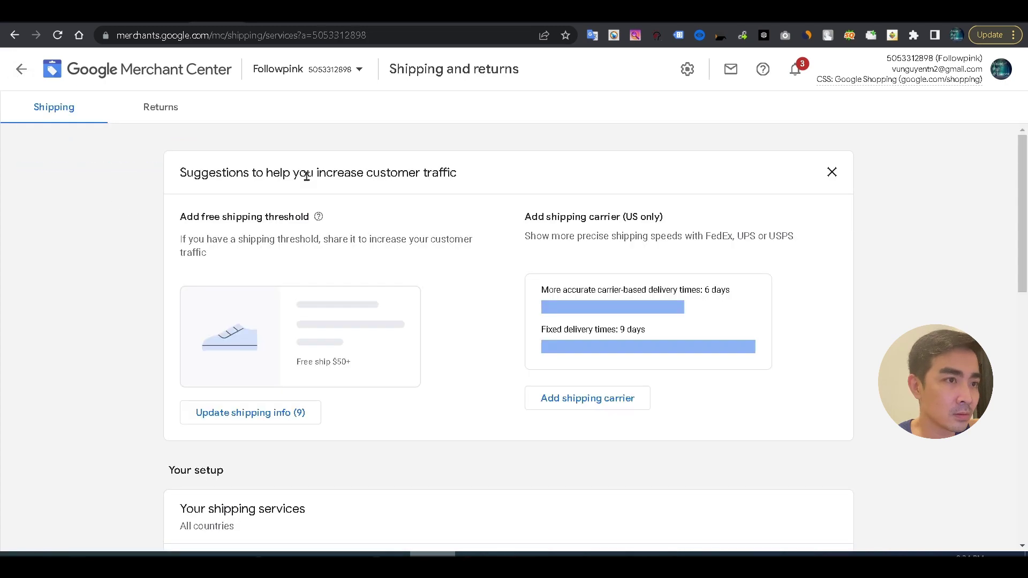
- Inspect the settings of the Finland and France shipping services, going back to the services list each time
scroll(363, 237, down, 5)
click(309, 427)
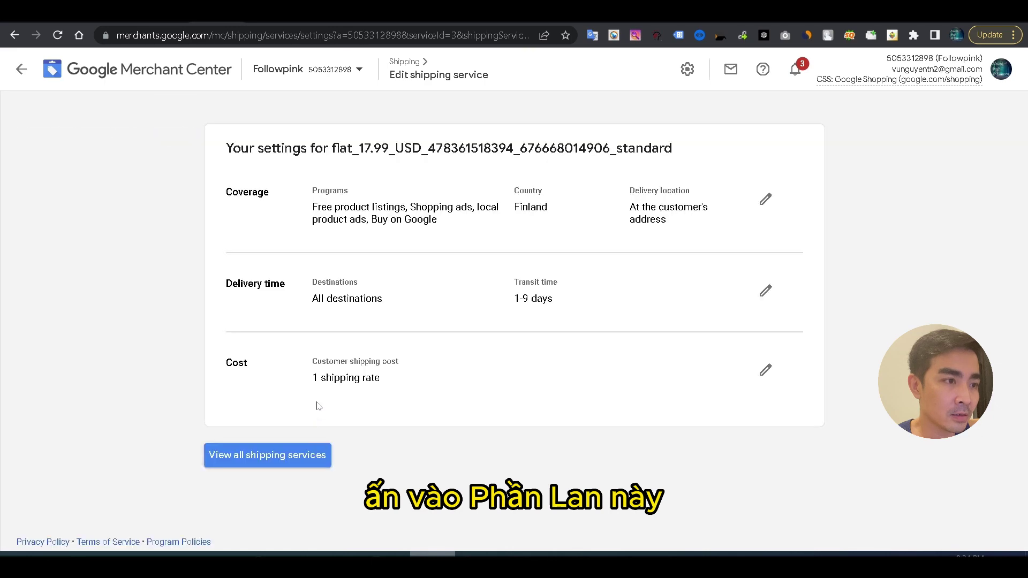
click(22, 70)
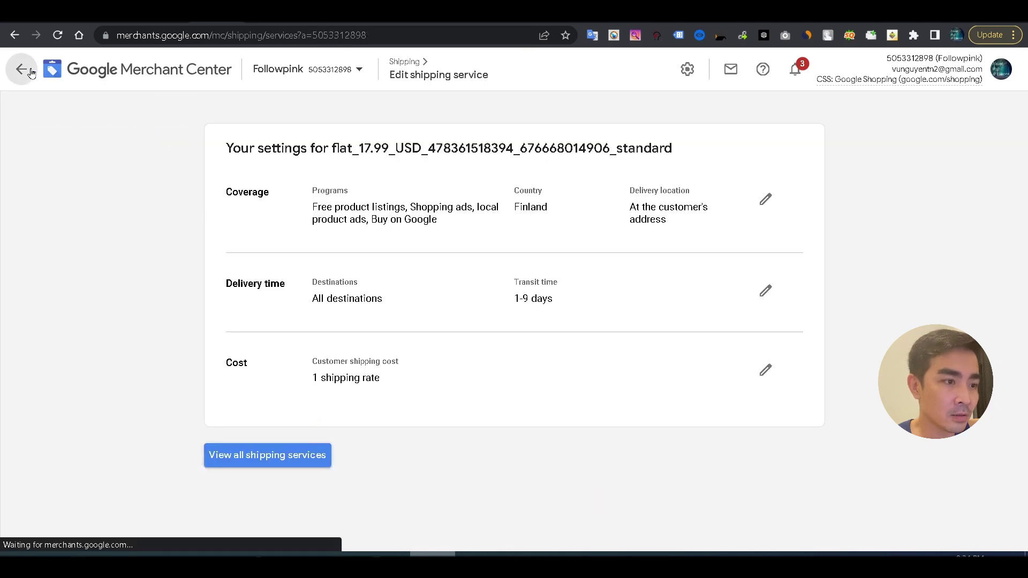
scroll(351, 265, down, 5)
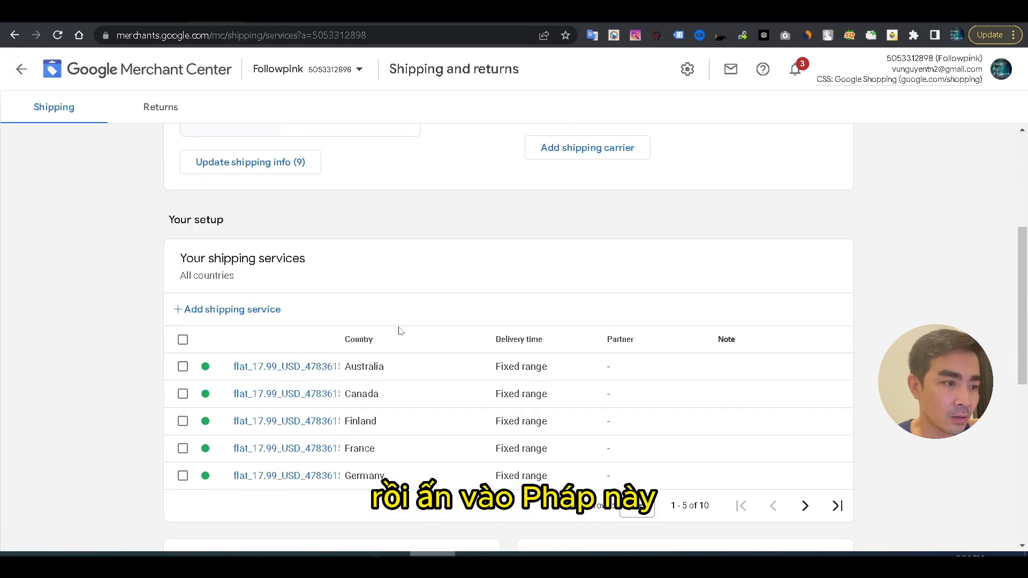
click(308, 454)
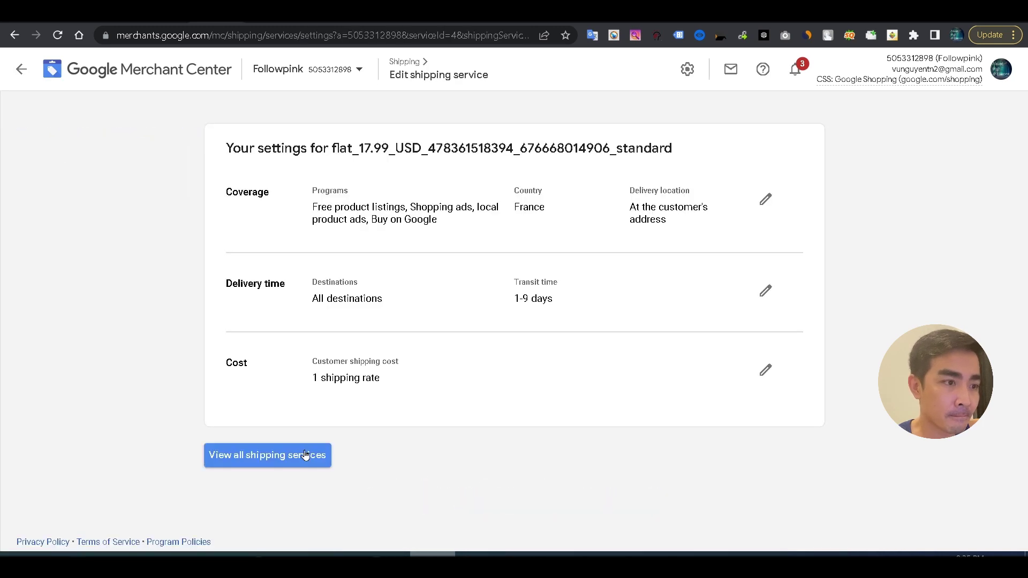
click(24, 84)
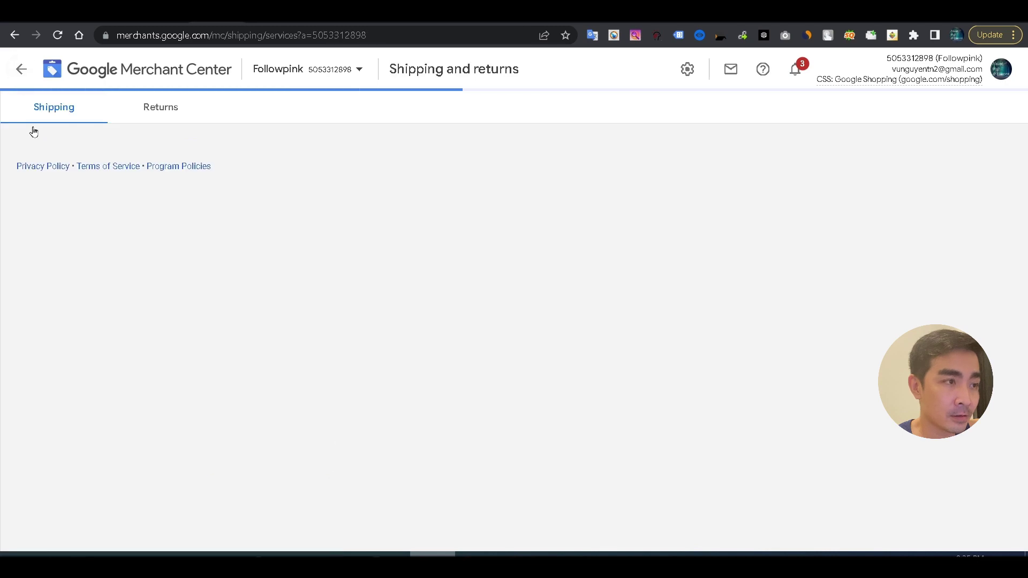
- Inspect the Germany shipping service's settings and look over the rest of the shipping overview
scroll(349, 378, down, 5)
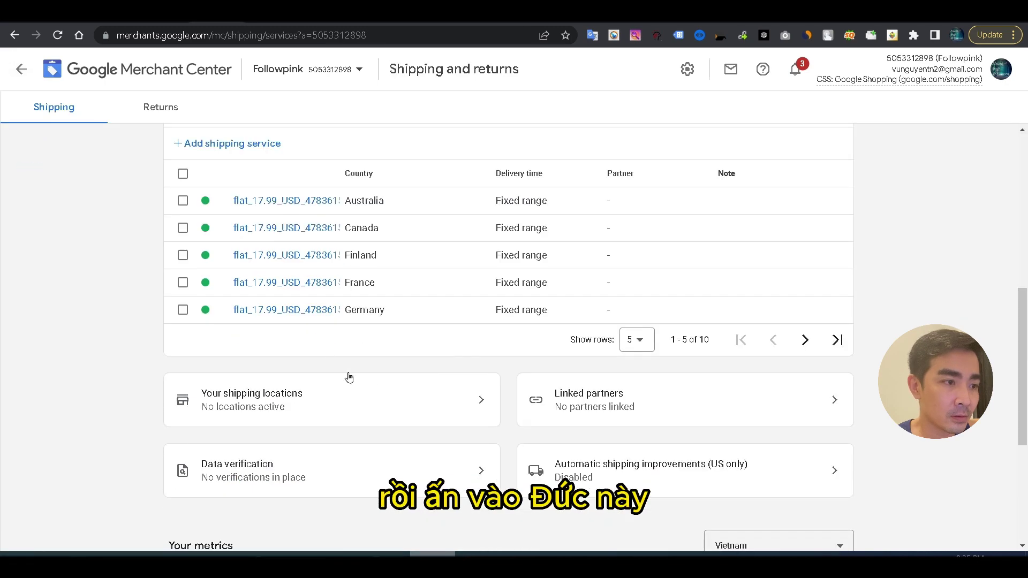
click(303, 310)
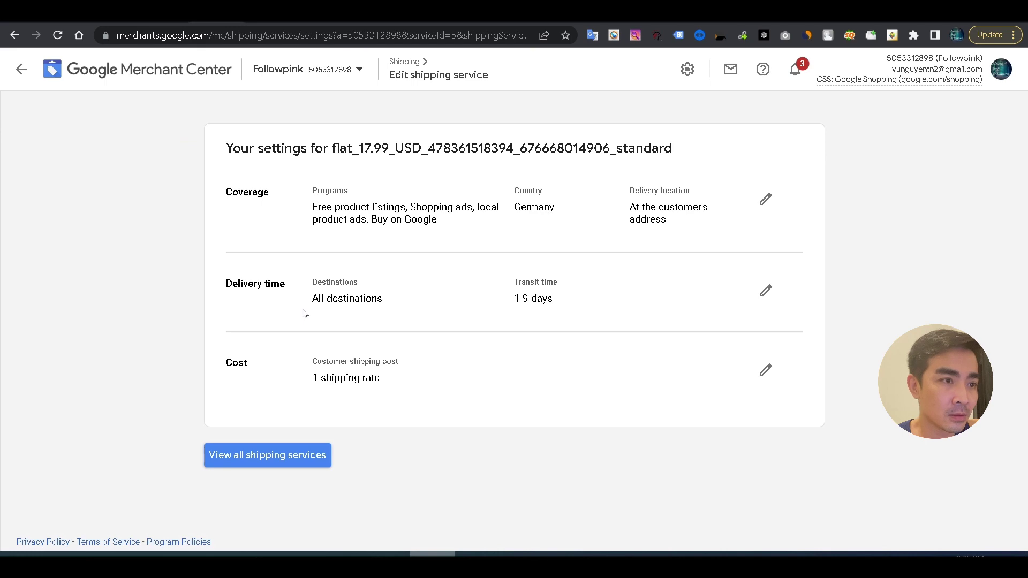
click(9, 70)
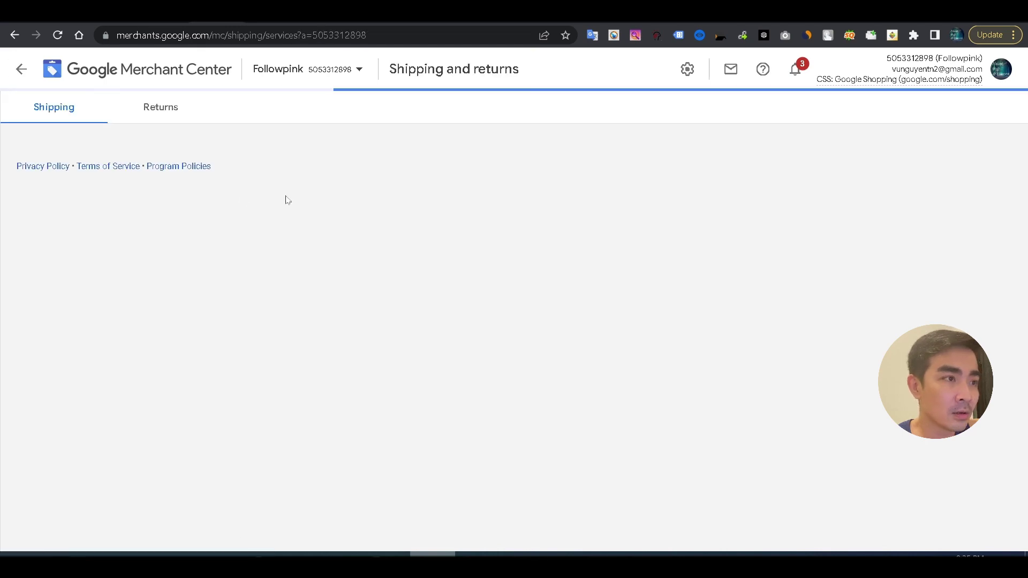
scroll(375, 290, down, 5)
scroll(457, 386, down, 7)
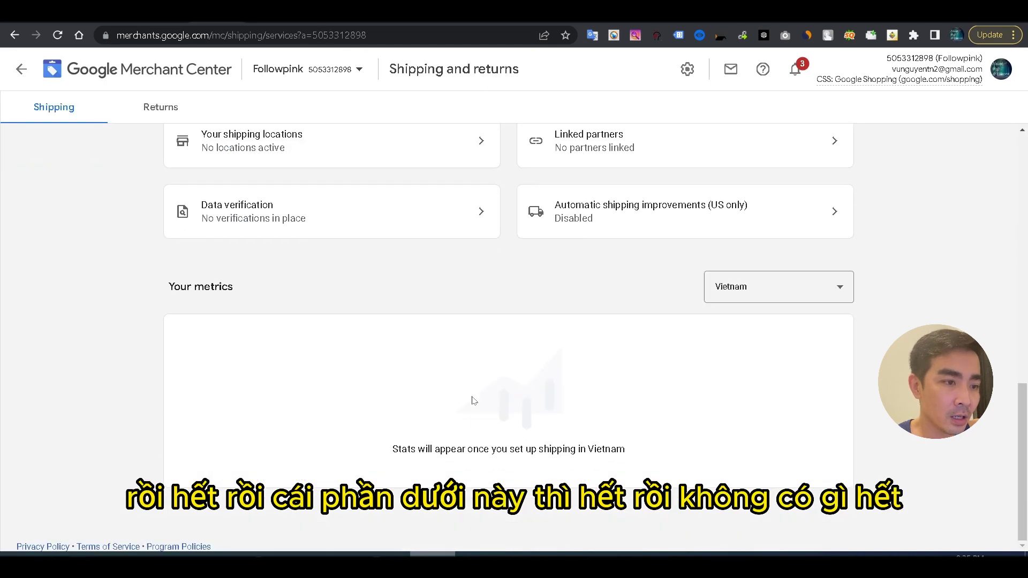
scroll(480, 397, up, 12)
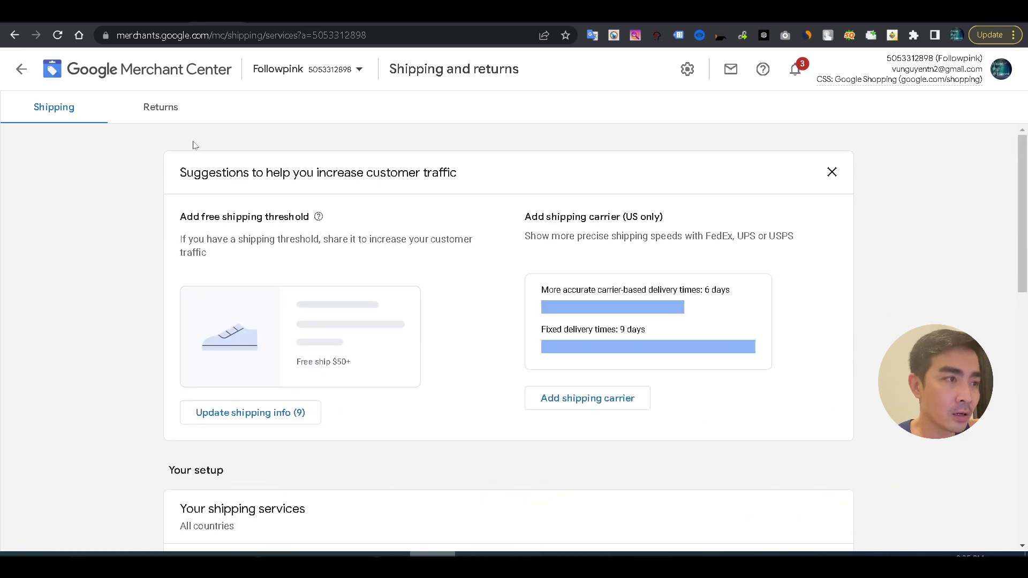
- Review the details of the Standard policy for Vietnam among the return policies
click(160, 109)
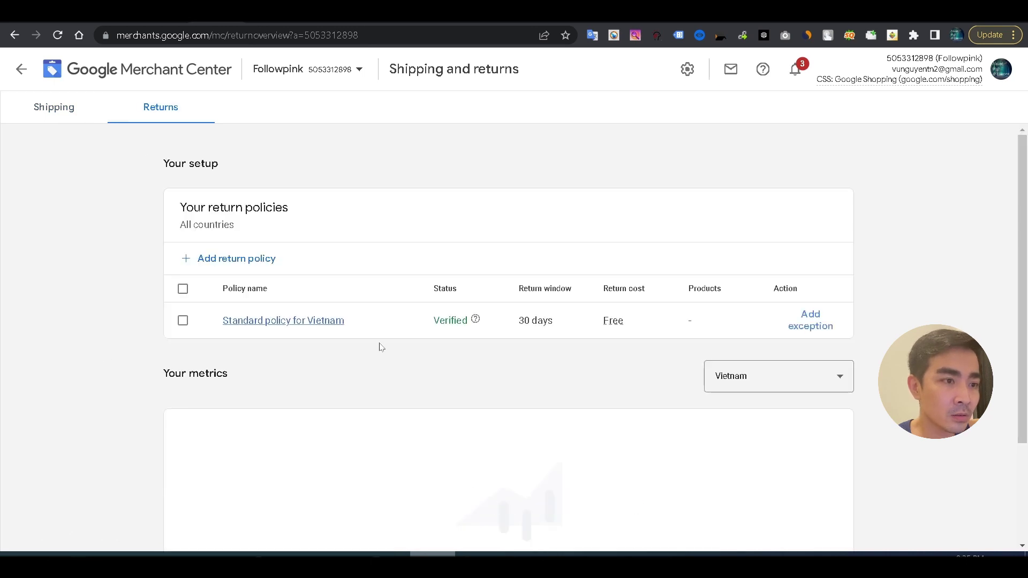
click(318, 323)
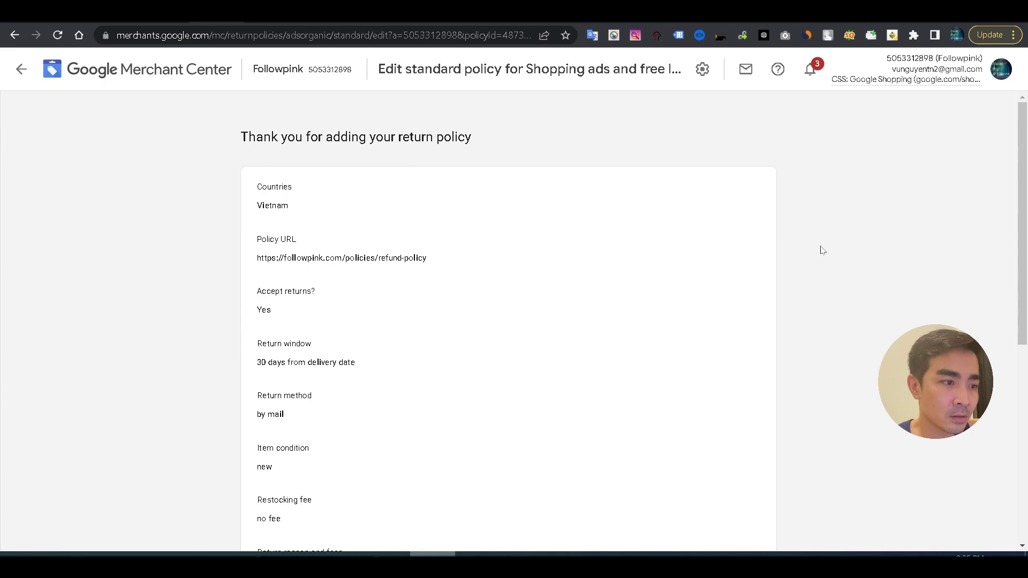
scroll(823, 250, down, 6)
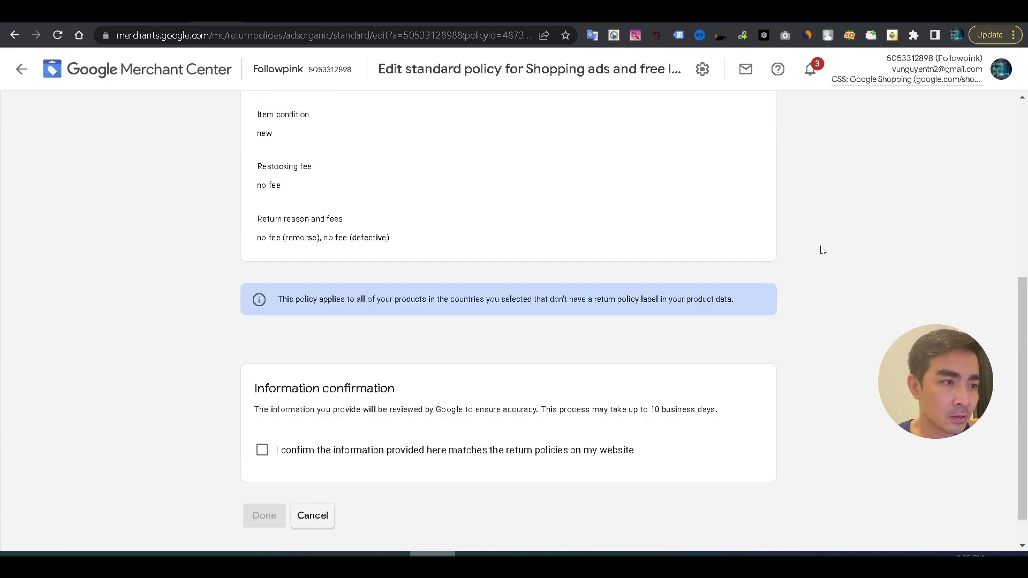
- View the Regions page and review the sales tax setup for all US states
click(701, 84)
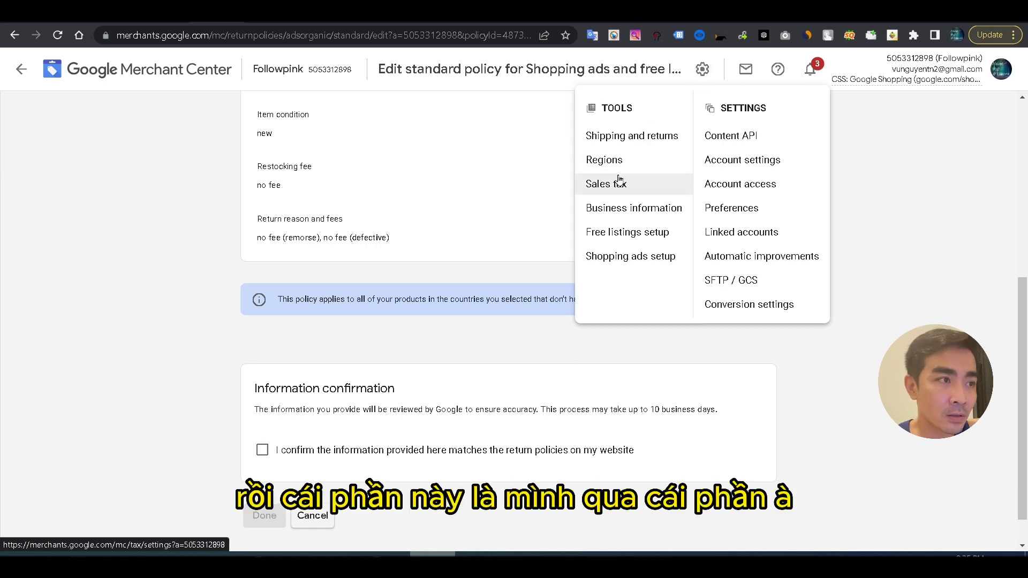
click(641, 164)
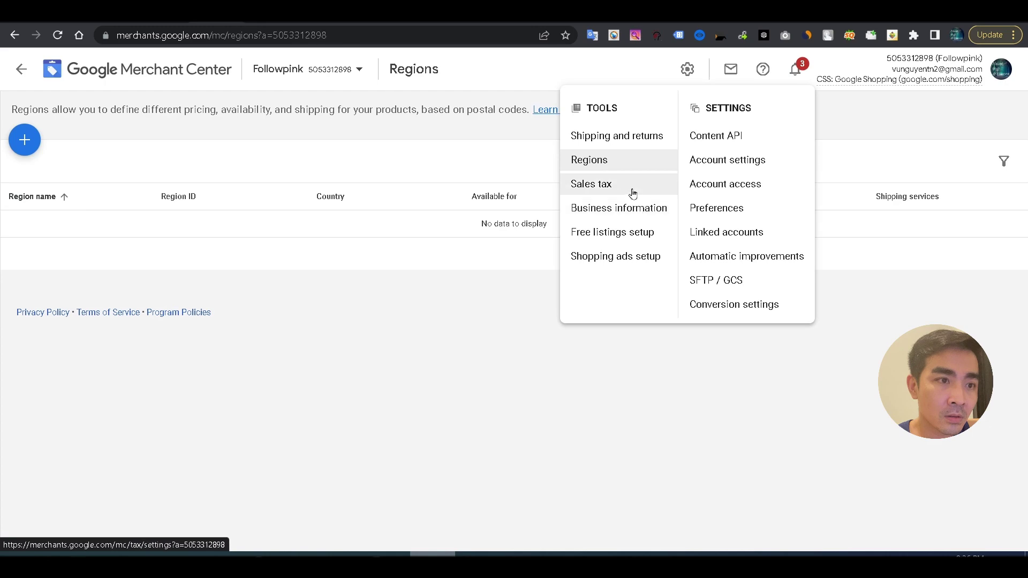
click(633, 193)
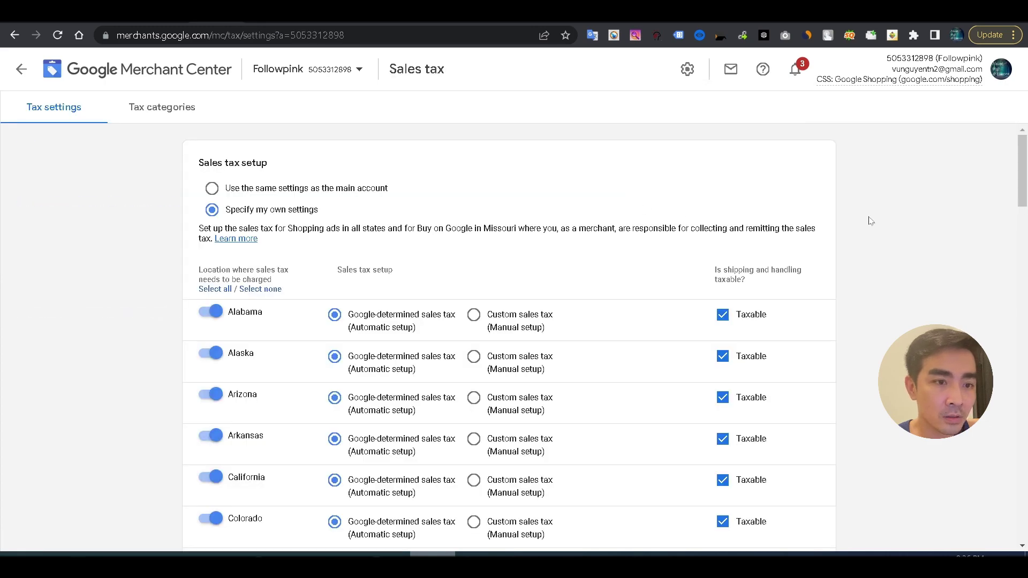
scroll(870, 221, down, 3)
scroll(870, 220, up, 3)
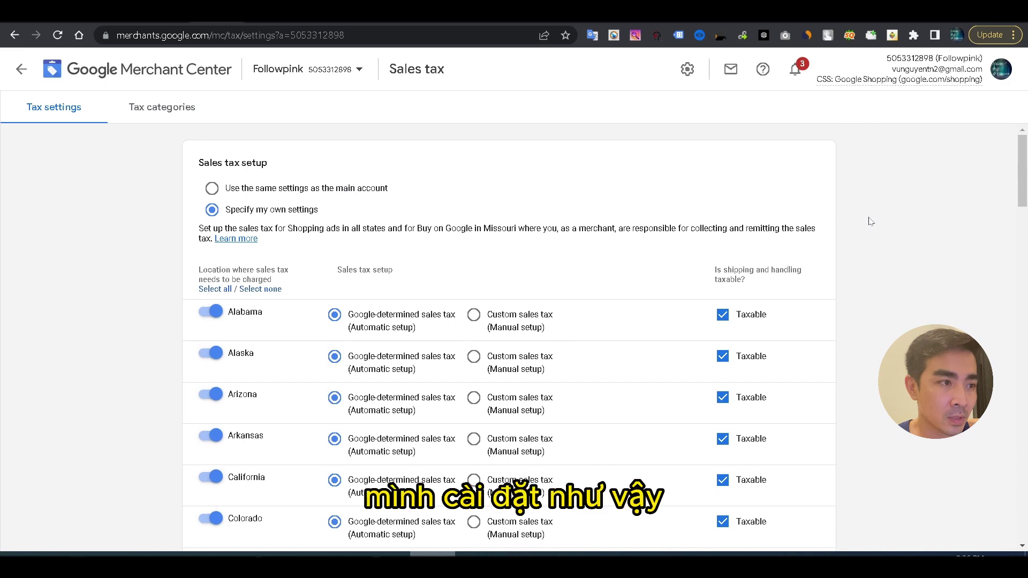
scroll(870, 221, down, 20)
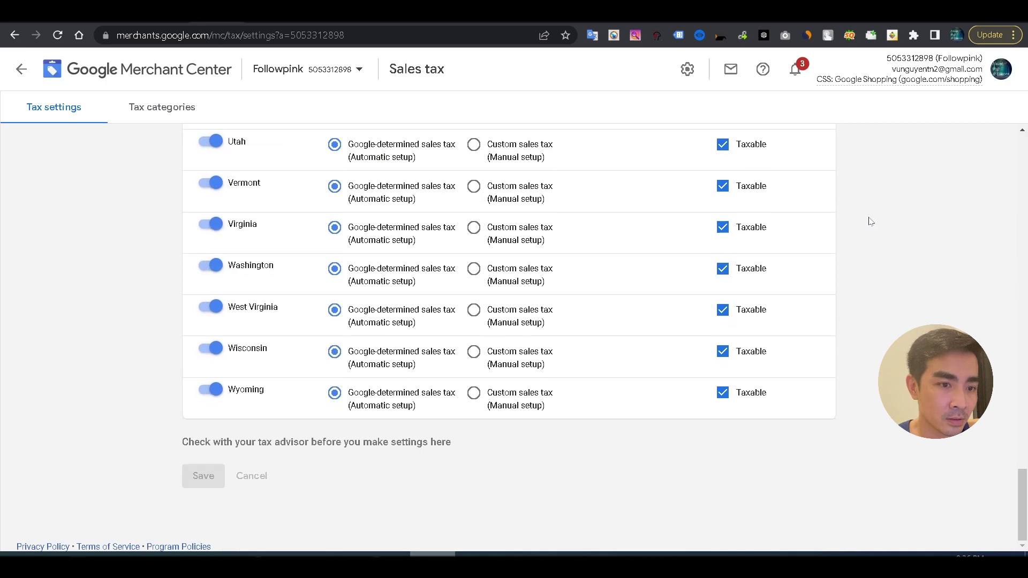
scroll(869, 221, up, 20)
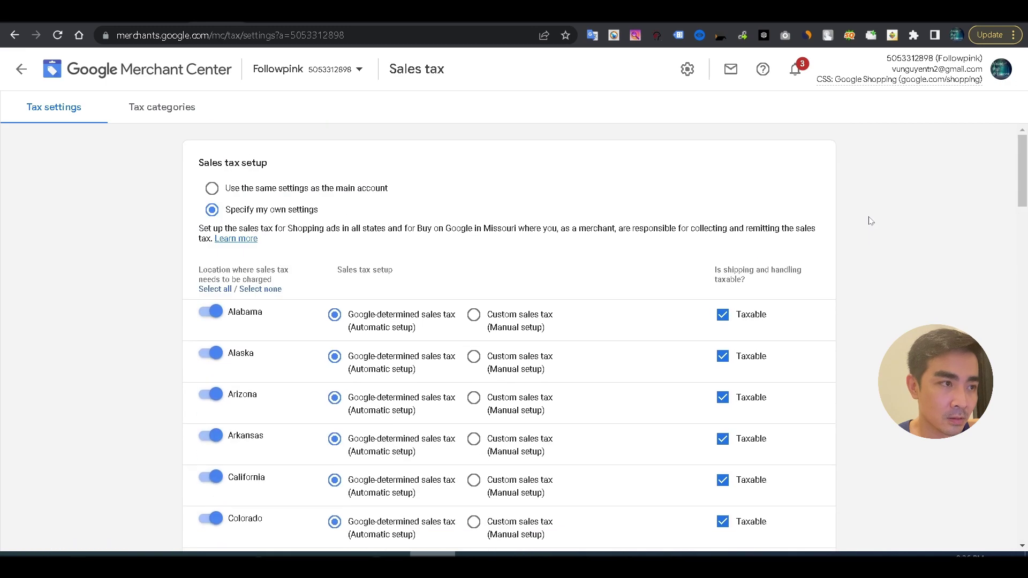
- Review the tax categories listed for each state in the sales tax settings
click(162, 107)
scroll(204, 298, down, 15)
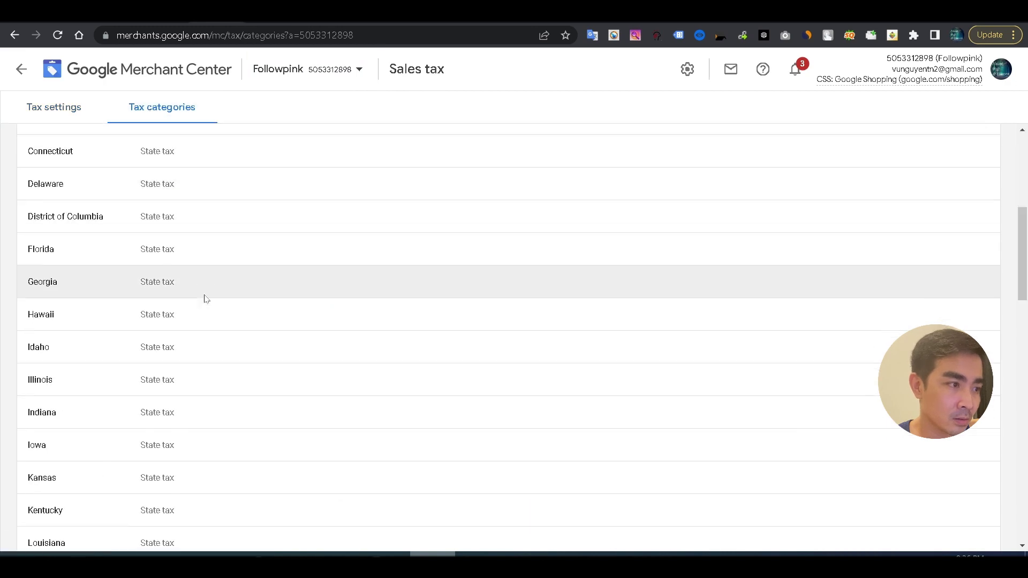
scroll(205, 298, down, 8)
scroll(639, 294, up, 20)
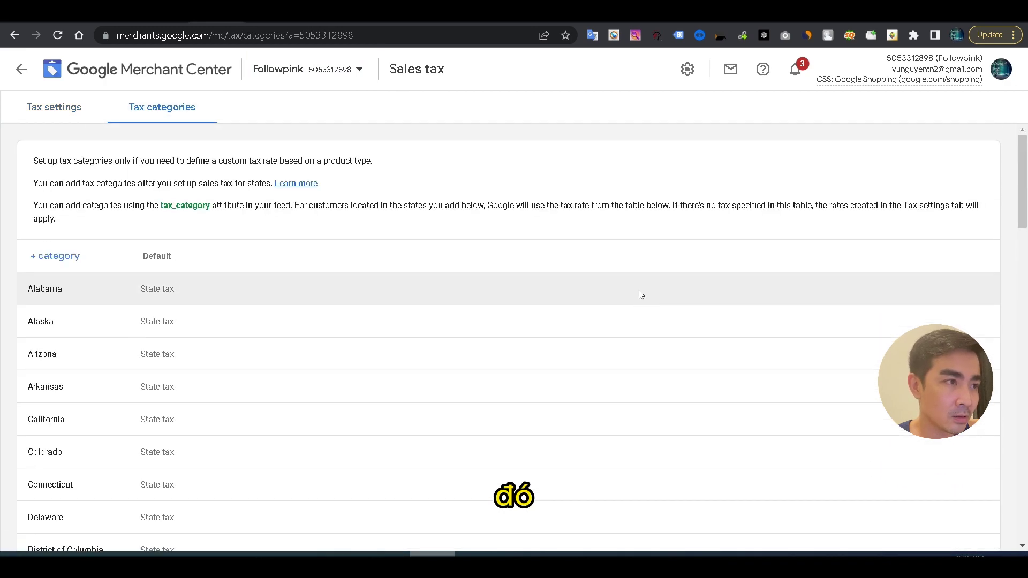
- Review the business name, address and contact details in Business information, and expand the Korean business registration number section
click(688, 68)
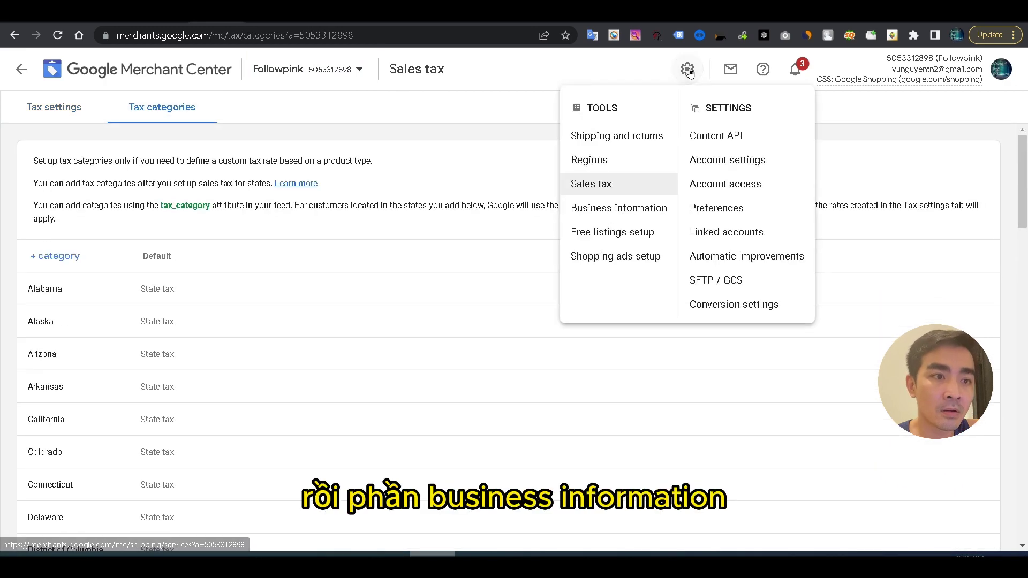
click(656, 215)
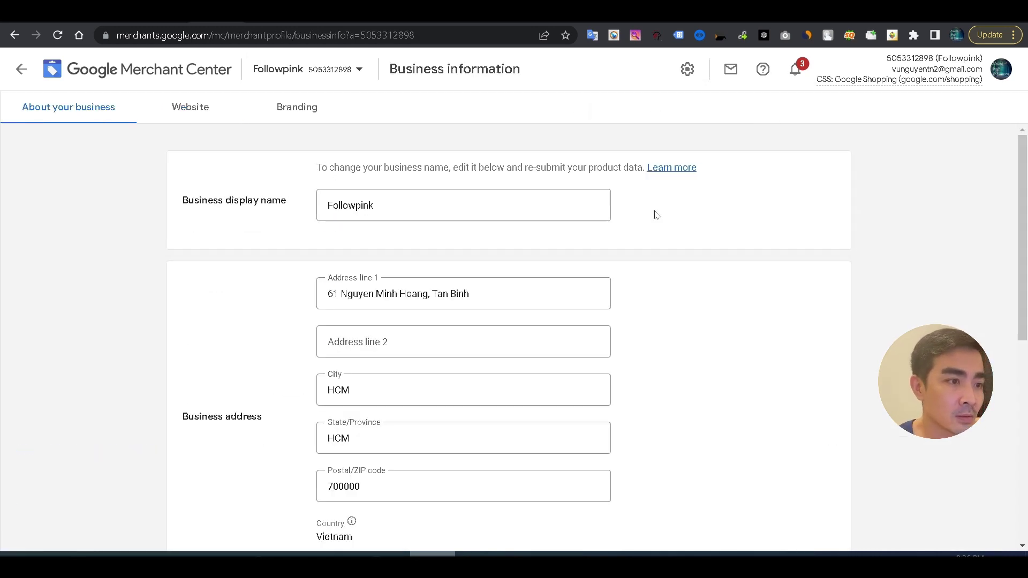
scroll(657, 215, down, 6)
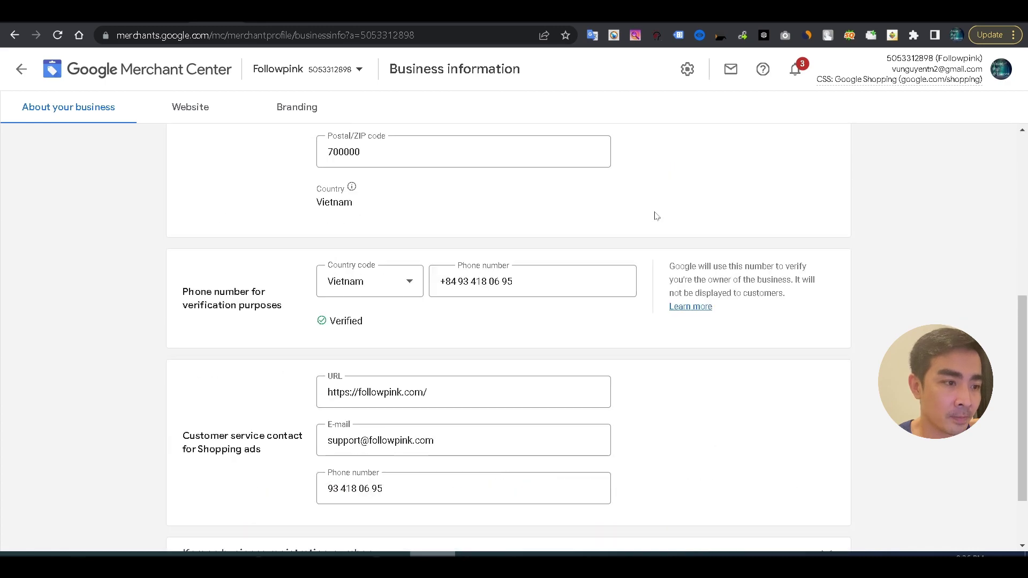
scroll(656, 215, down, 2)
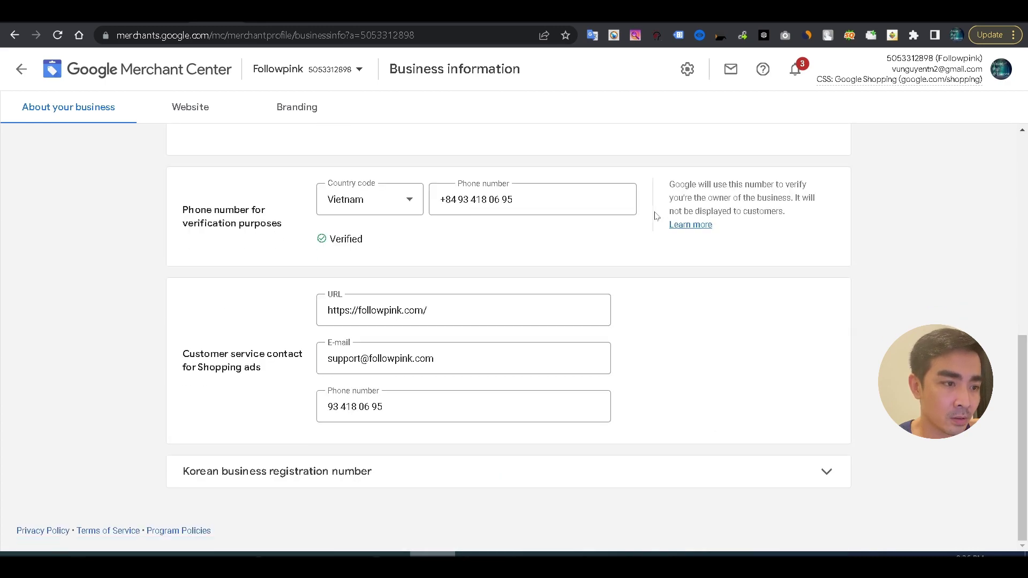
click(719, 465)
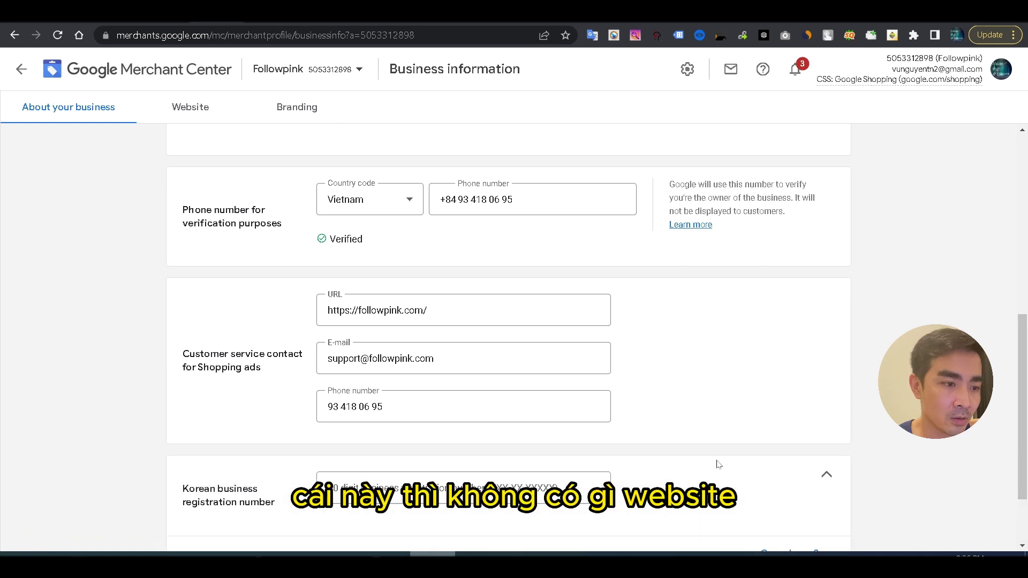
- Review the Website and Branding sections of Business information, including the main and accent color settings
click(202, 123)
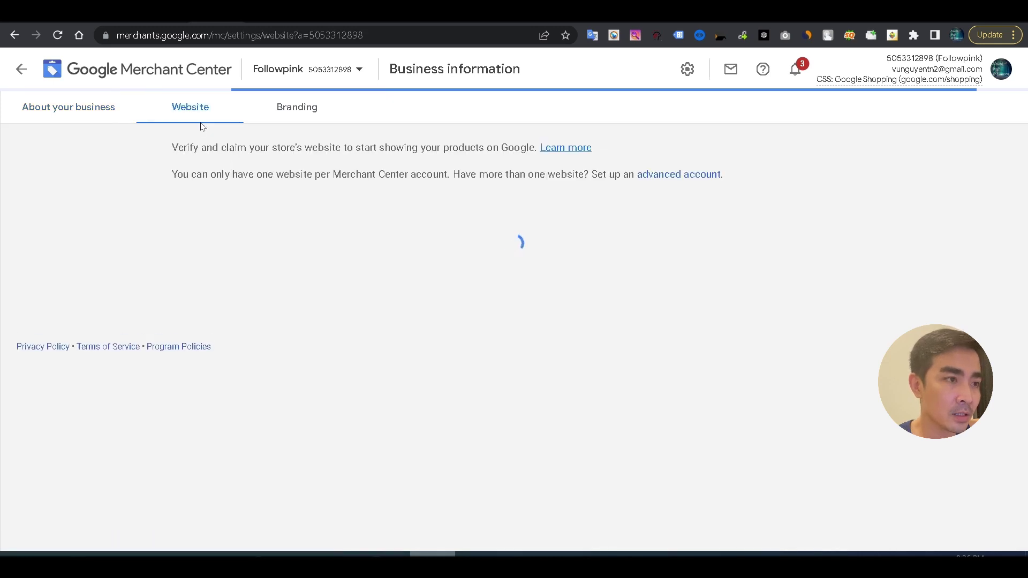
click(296, 108)
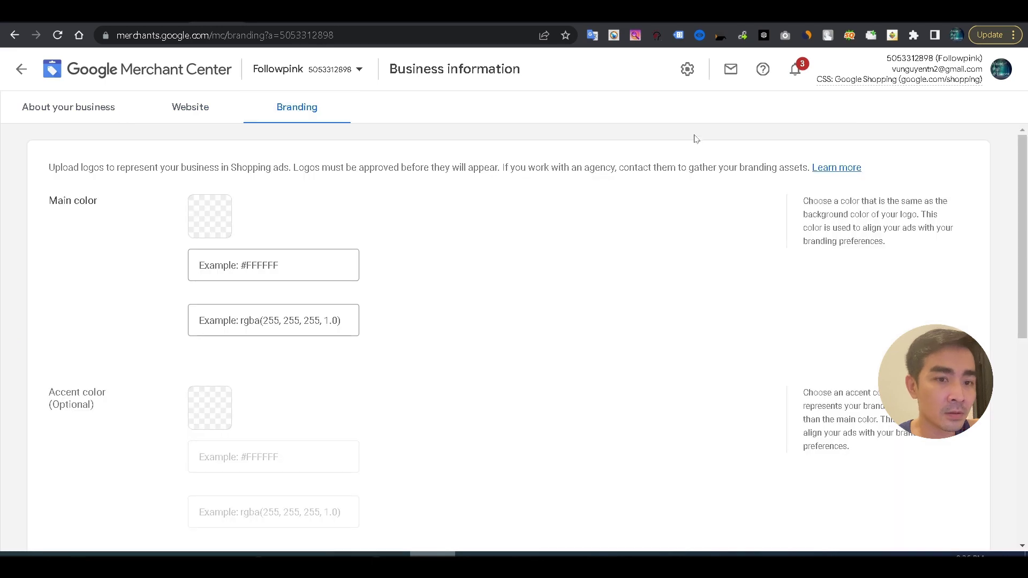
scroll(696, 139, down, 5)
scroll(699, 123, up, 5)
- Check the Free listings setup page and return to the account overview
click(687, 69)
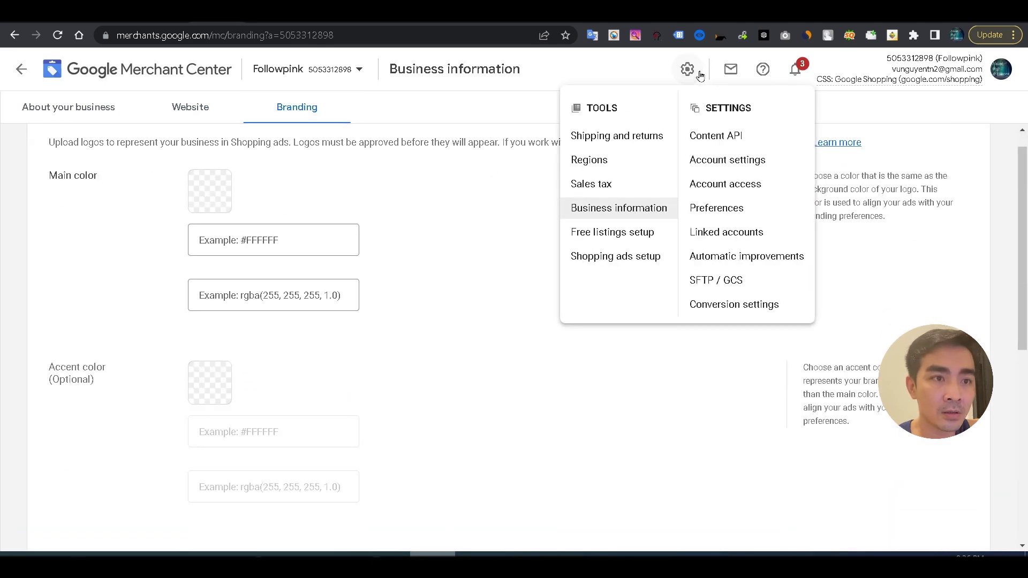
click(636, 233)
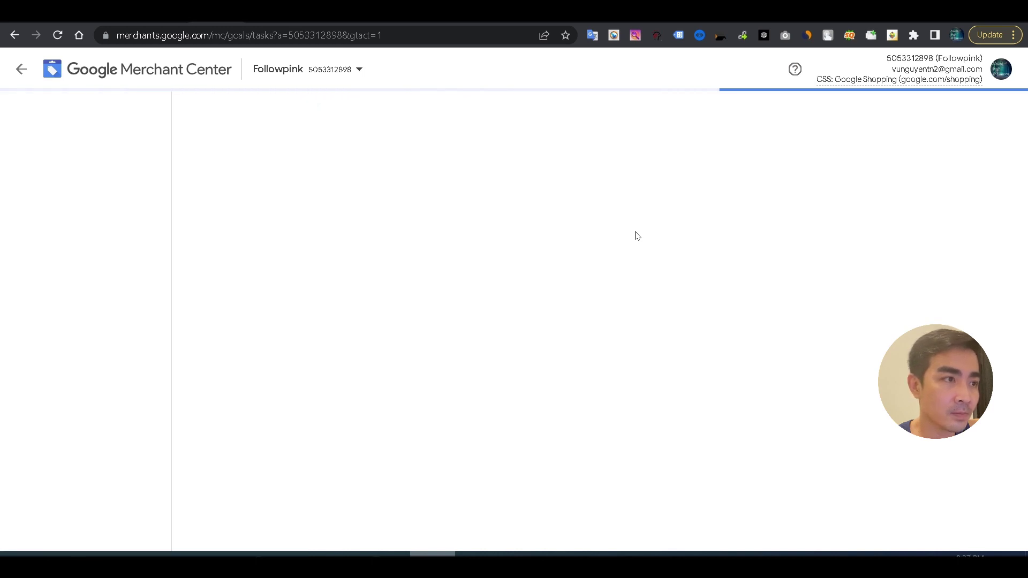
click(131, 74)
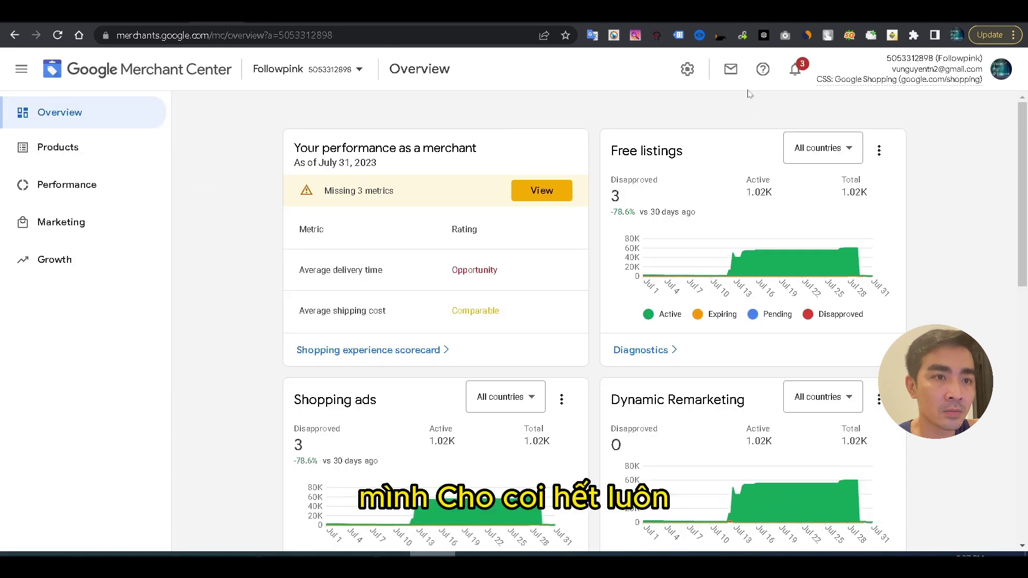
- Review the Shopping ads setup, including Google Ads billing and Comparison Shopping Services, and return to the account overview
click(688, 68)
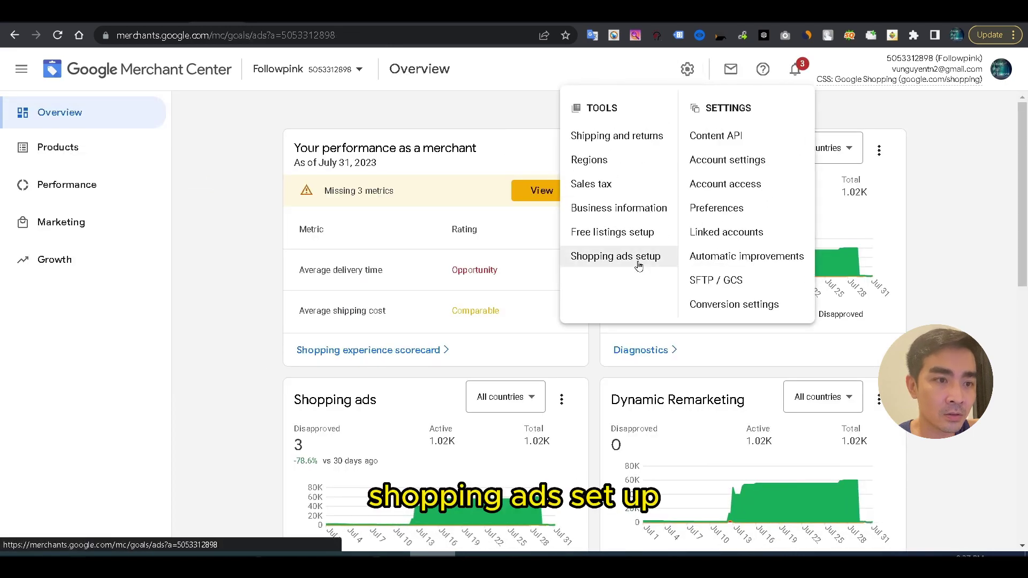
click(639, 266)
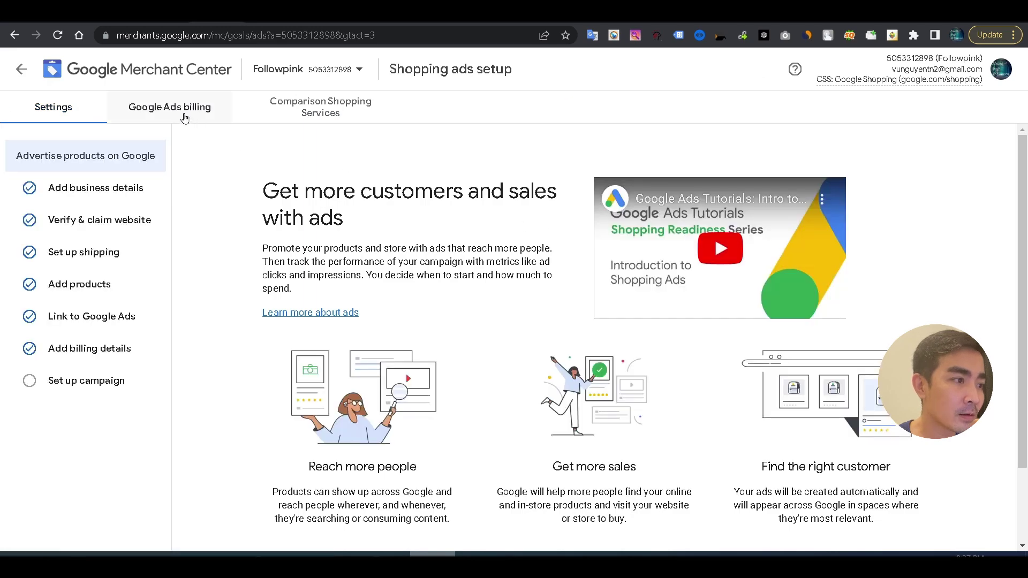
click(167, 108)
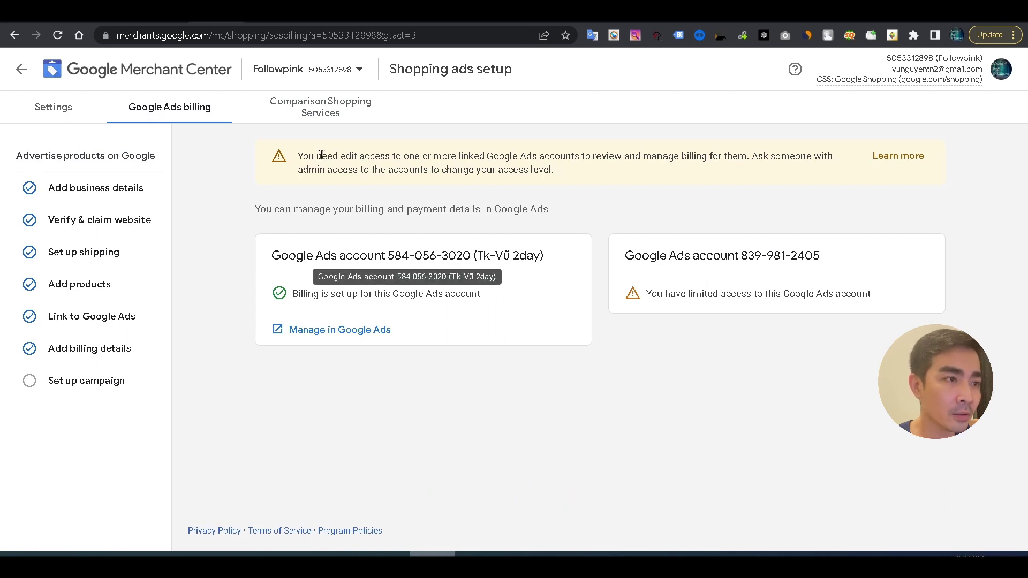
click(316, 116)
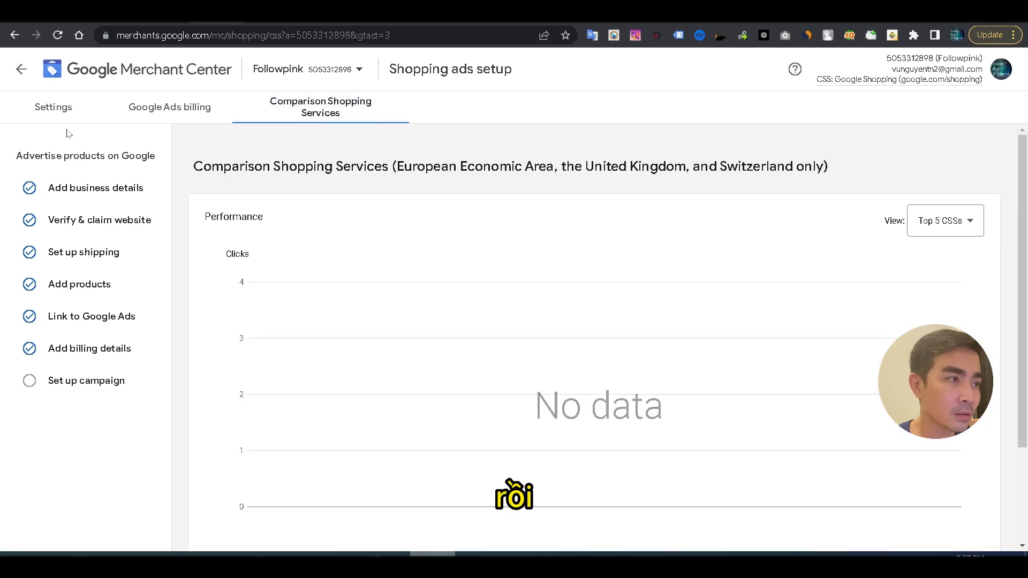
click(100, 80)
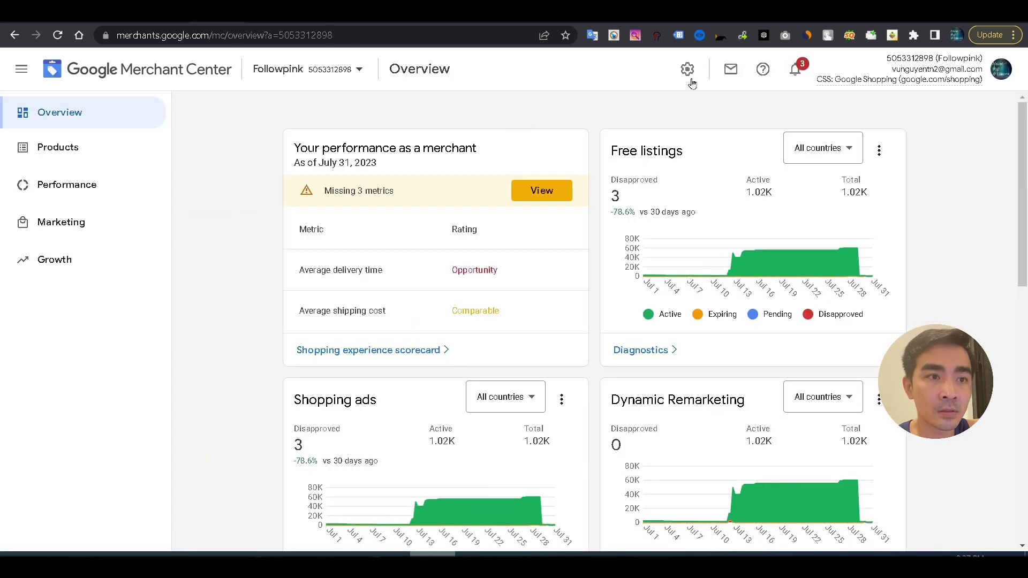
- Review the Content API diagnostics, including the calls per service and method, and view the API authentication settings
click(687, 70)
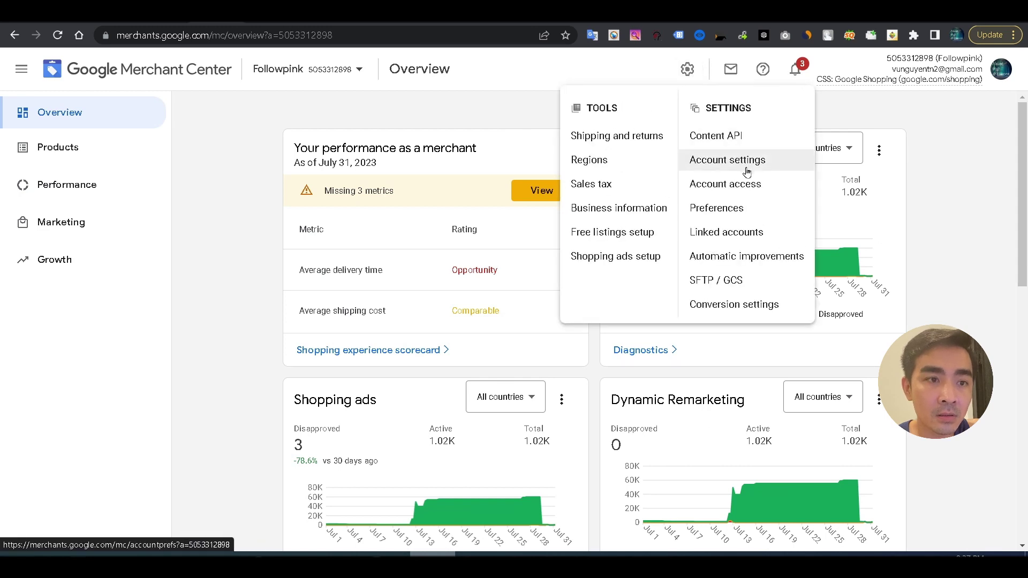
click(739, 140)
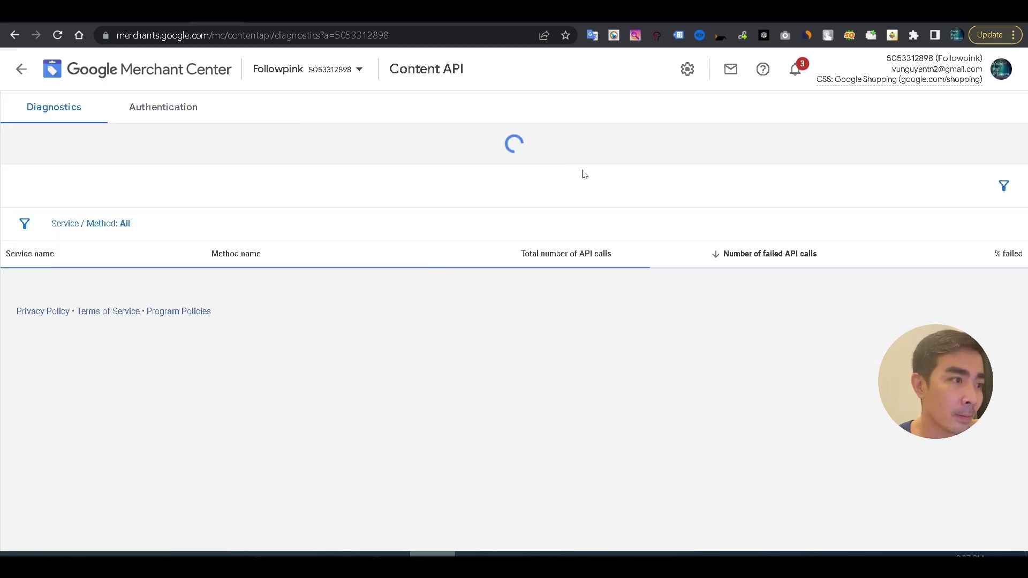
scroll(474, 208, down, 6)
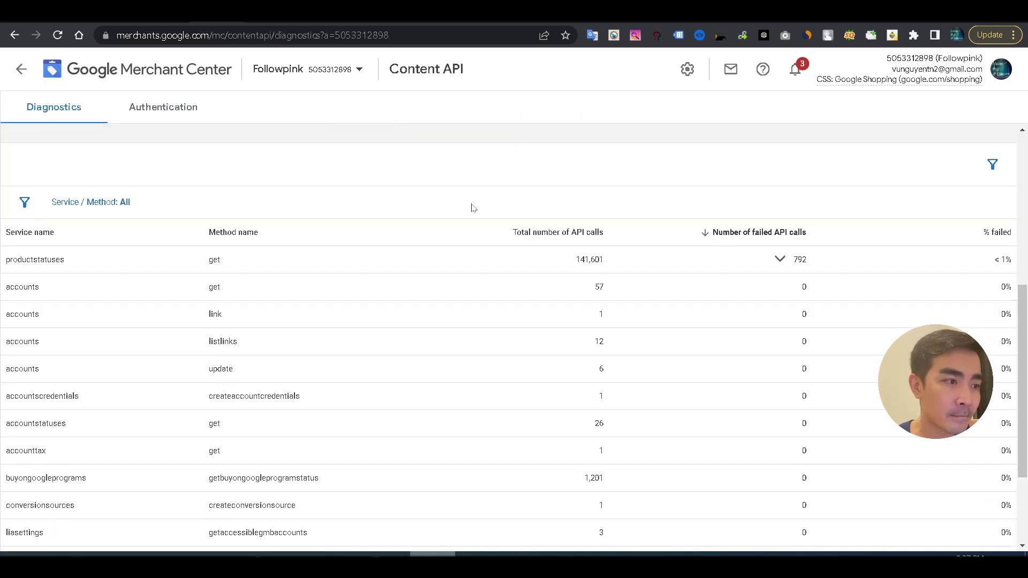
scroll(474, 207, down, 3)
scroll(473, 208, up, 10)
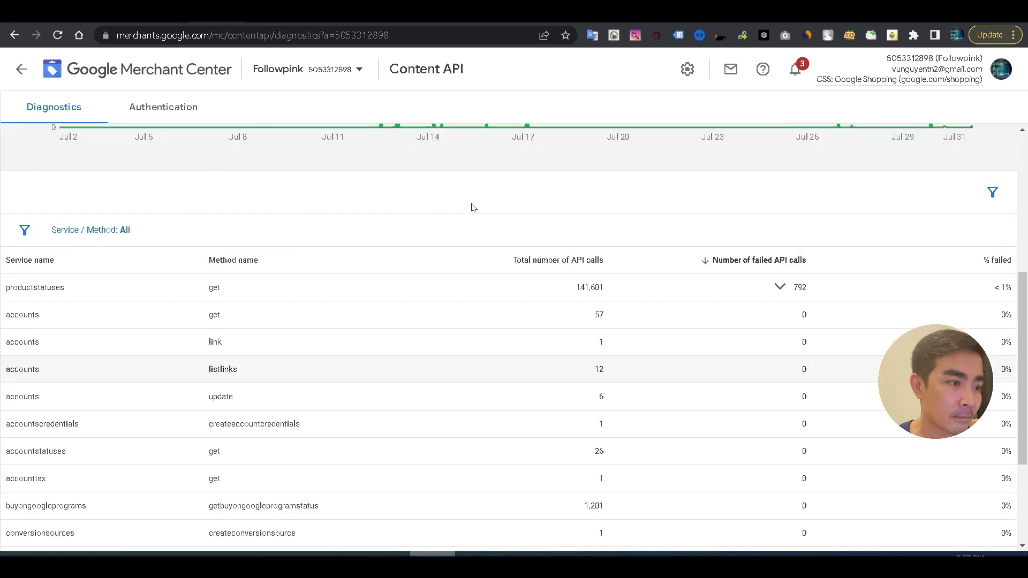
click(152, 109)
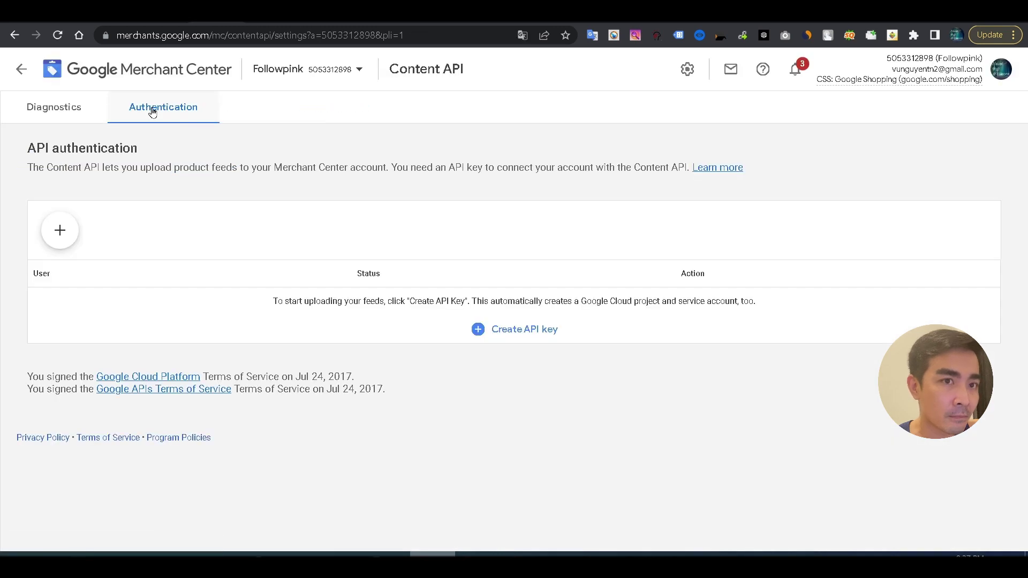
- Review the Account settings page and the Google Ads accounts listed under Linked accounts
click(674, 70)
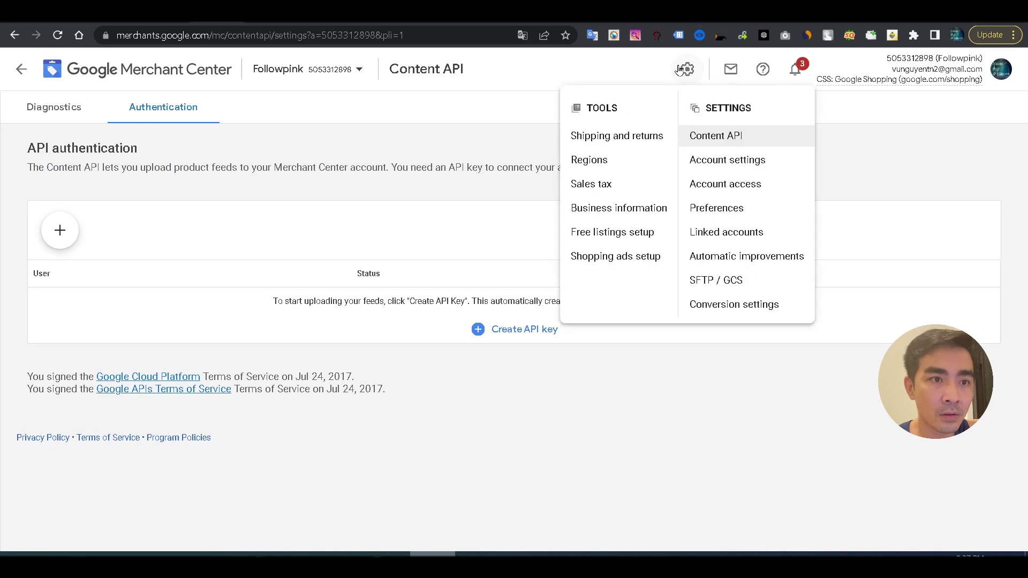
click(762, 170)
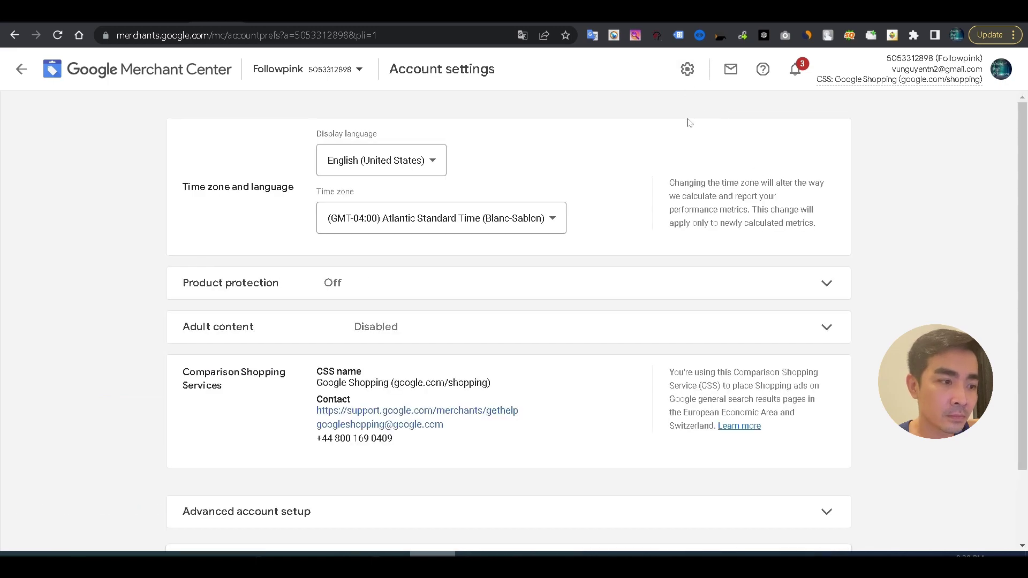
click(689, 74)
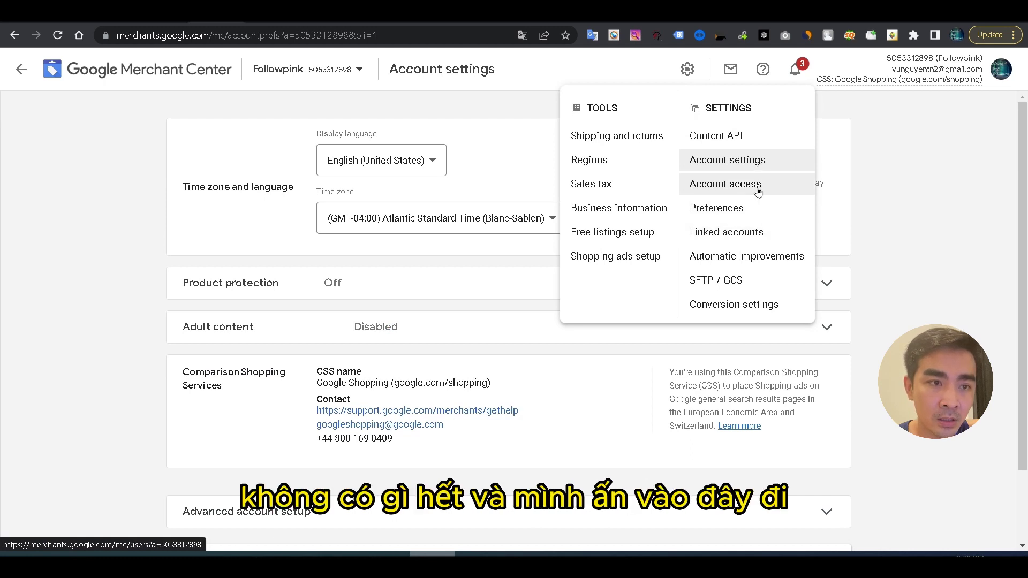
click(755, 239)
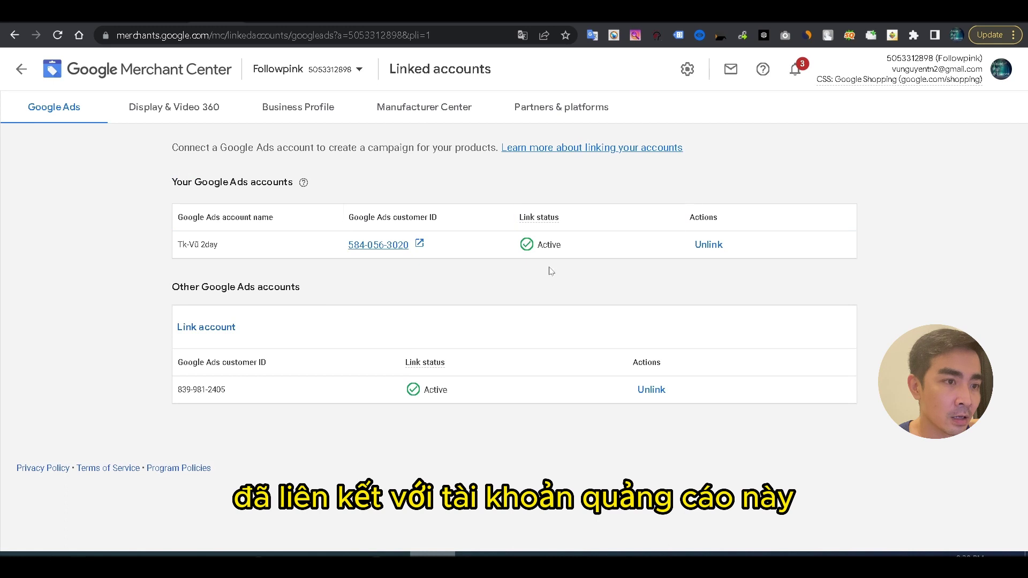
- Review the Automatic improvements settings and both the SFTP and Google Cloud Storage settings
click(679, 74)
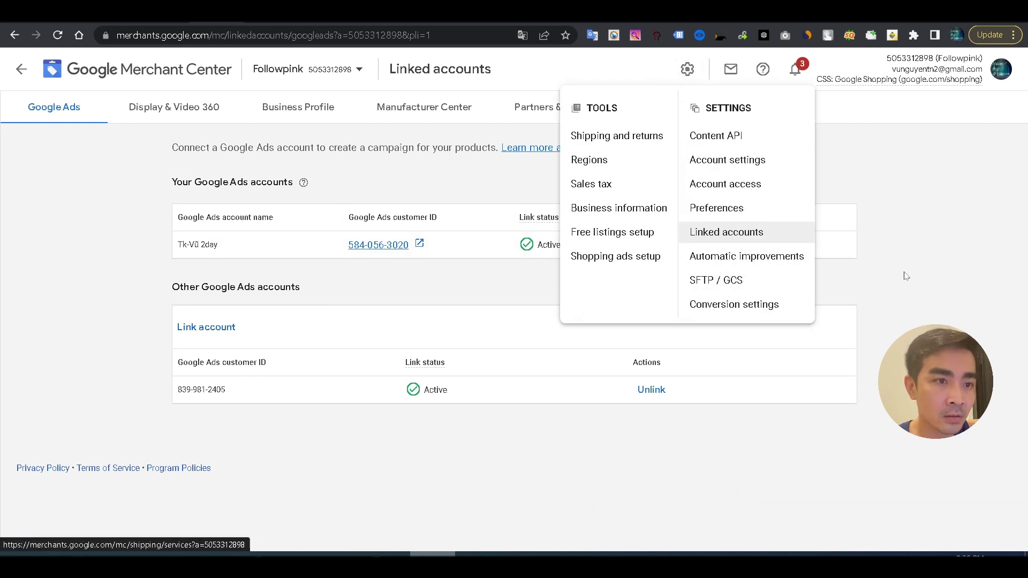
click(776, 259)
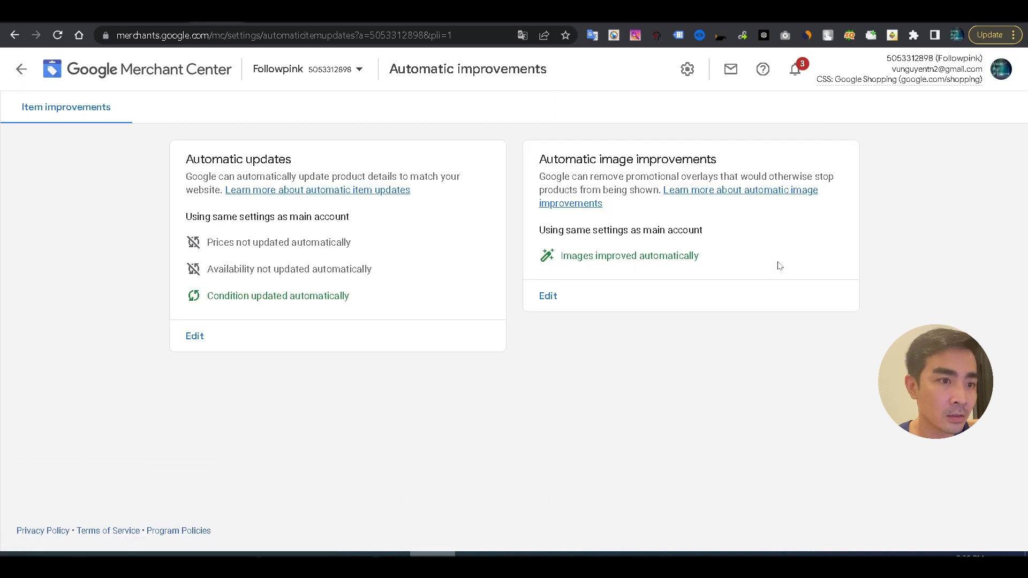
click(688, 69)
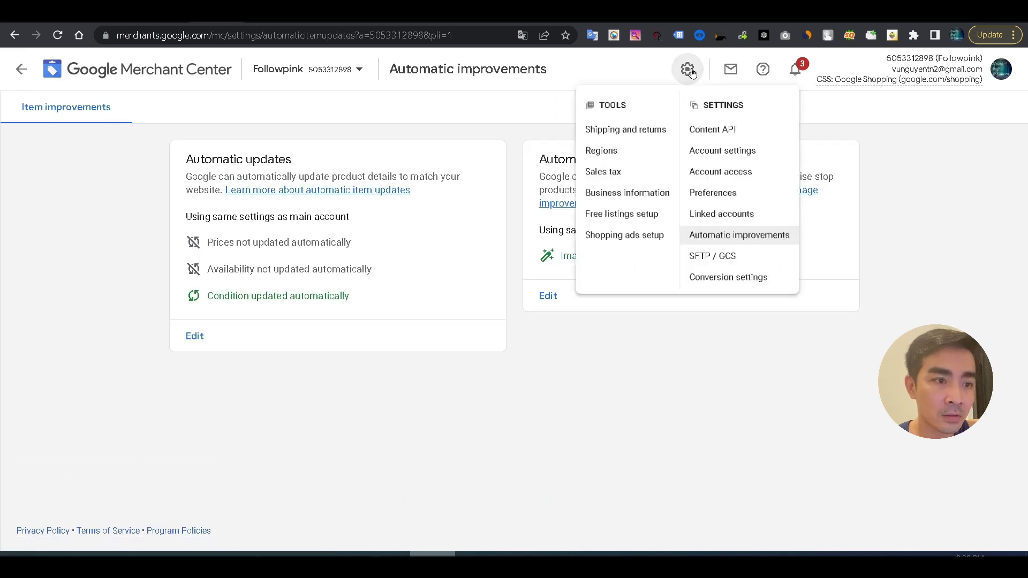
click(755, 283)
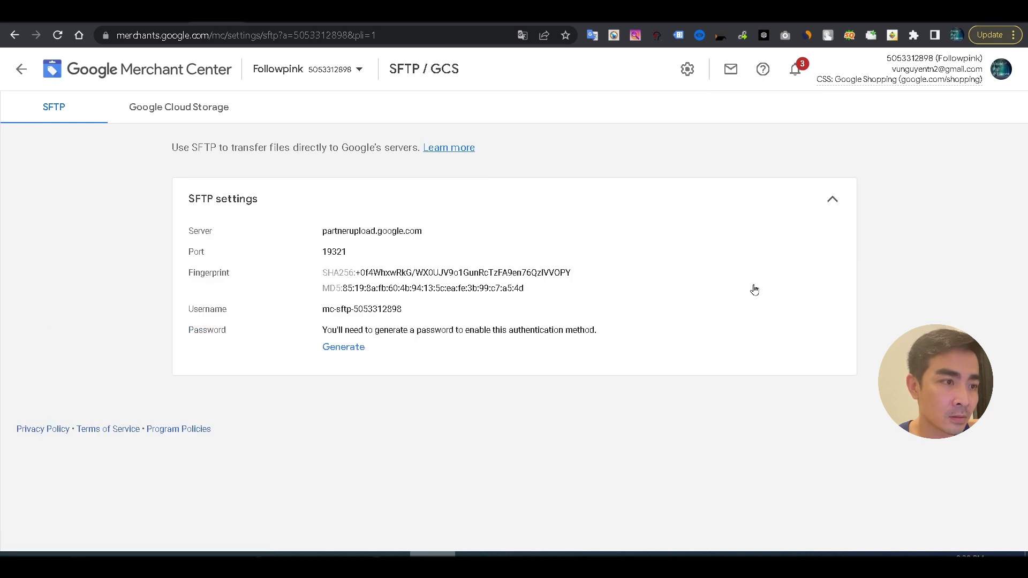
click(151, 111)
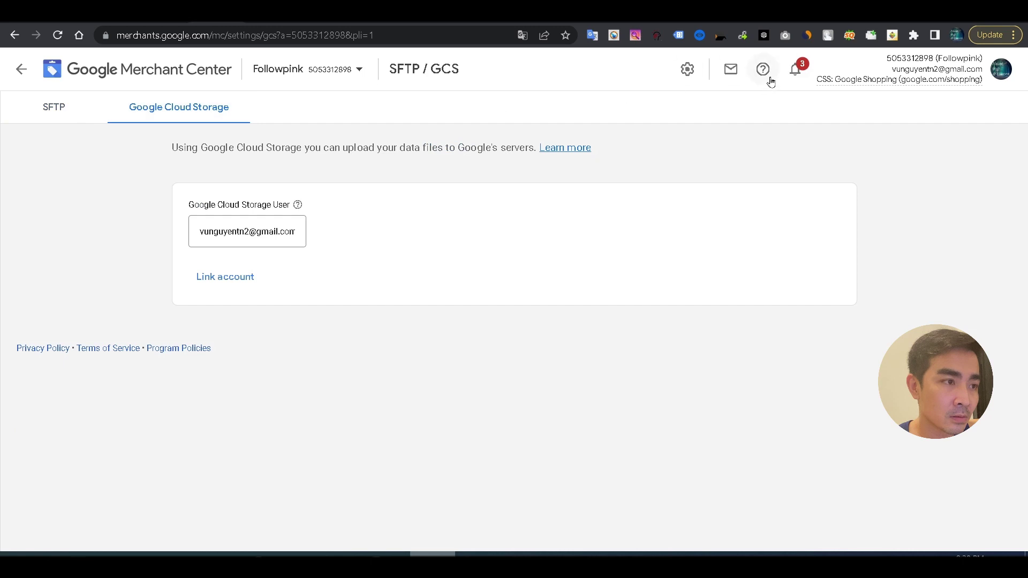
- Review the auto-tagging option and conversion sources in Conversion settings, and return to the account overview
click(686, 71)
click(750, 310)
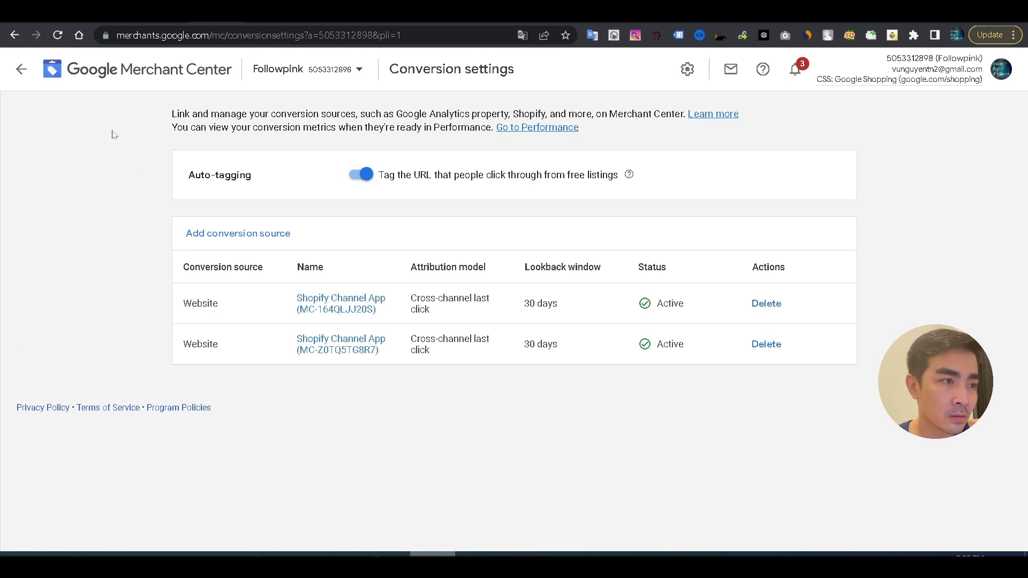
click(115, 71)
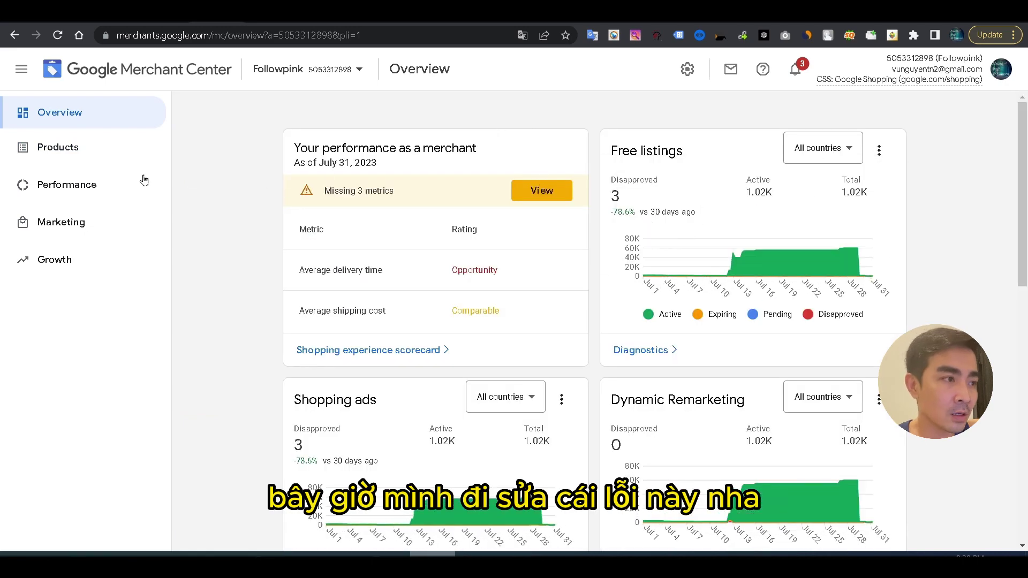
- Examine the item issues in the product Diagnostics, comparing the mismatched price error with the missing gender value warning
click(97, 153)
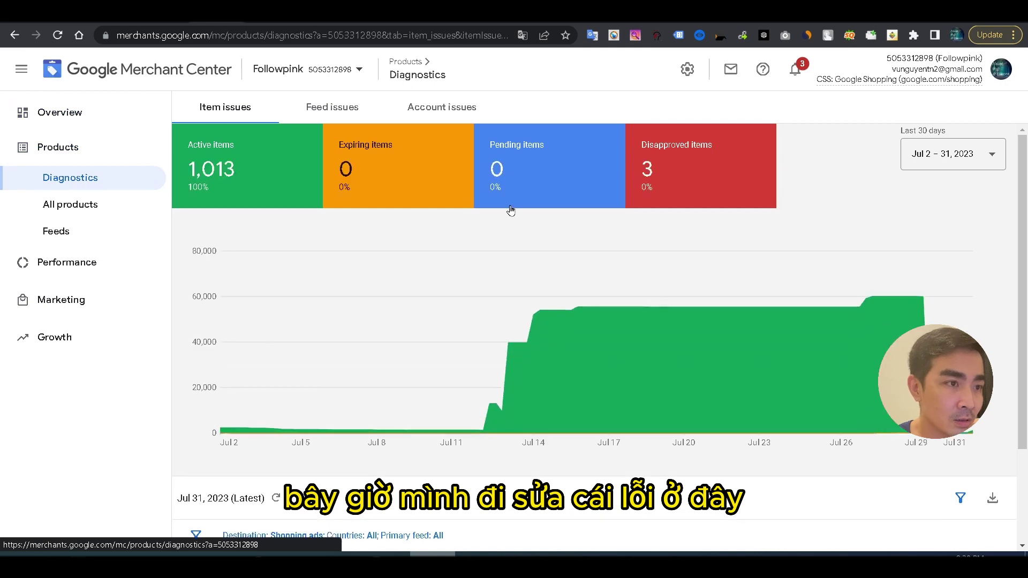
scroll(511, 210, down, 5)
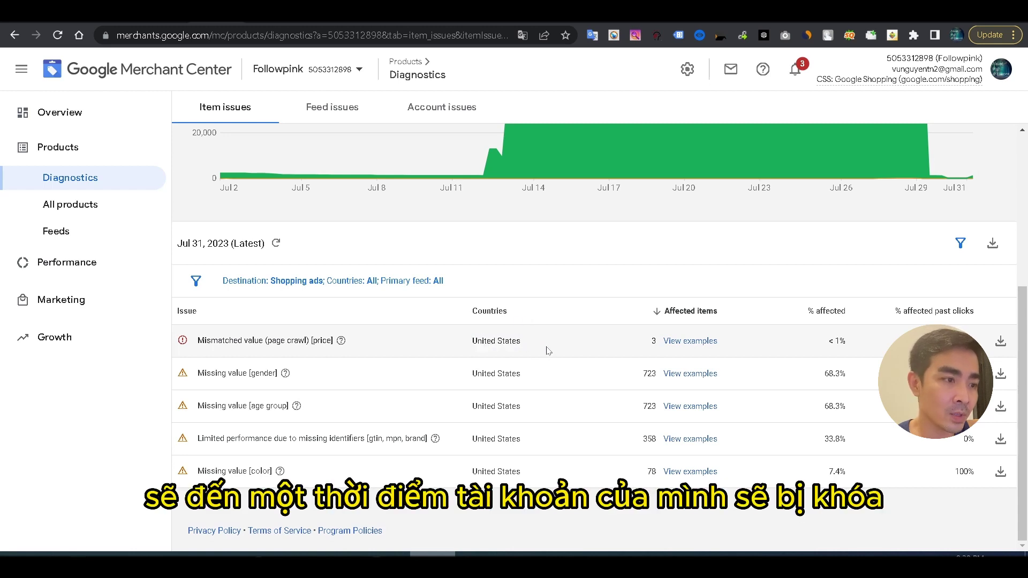
click(177, 379)
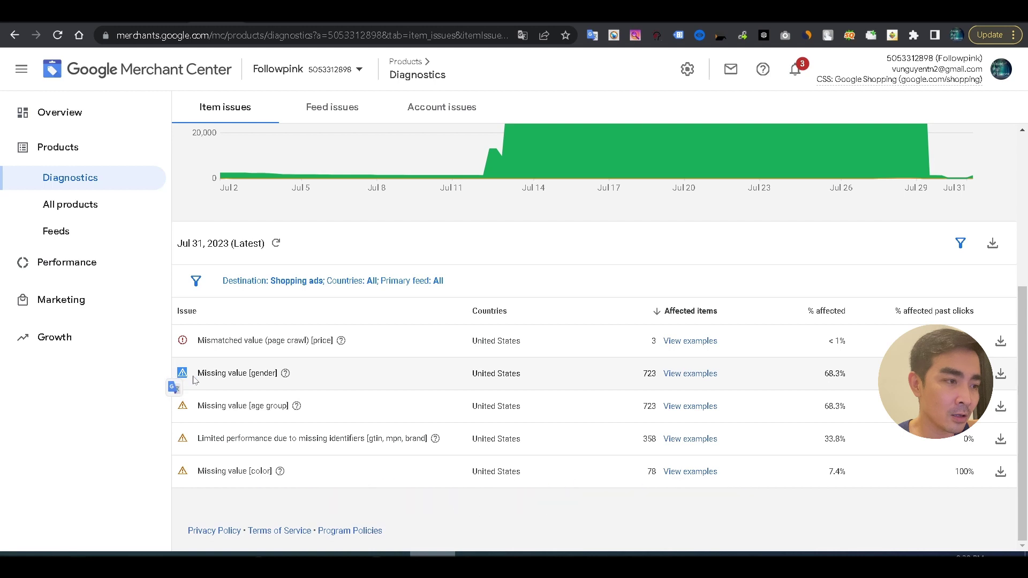
click(181, 343)
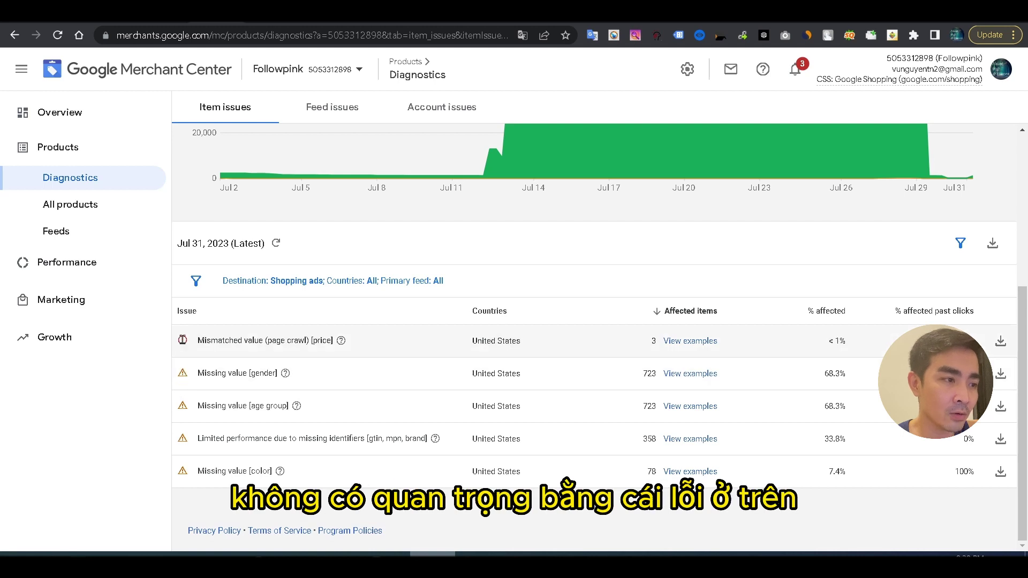
click(183, 373)
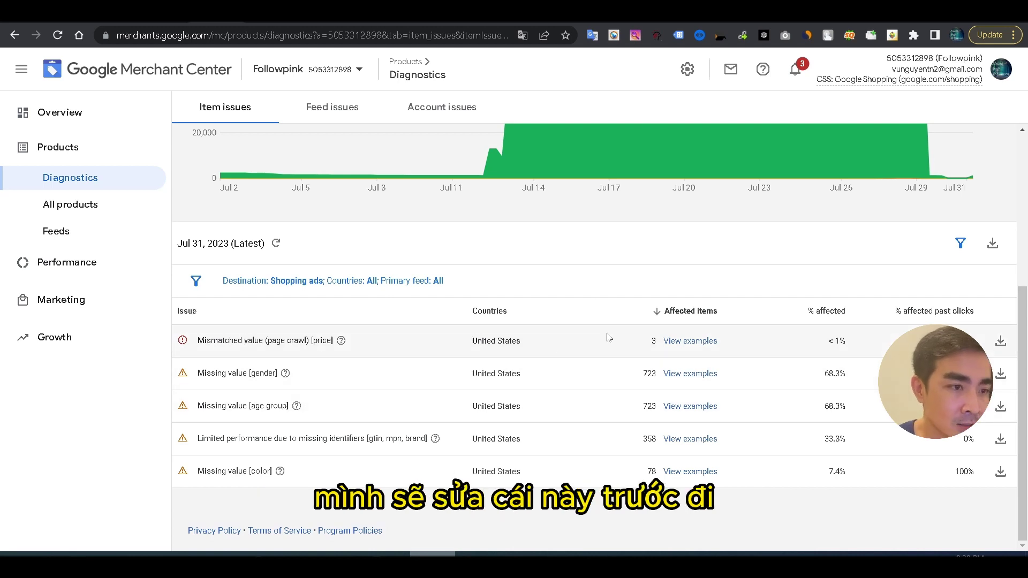
- View the example items for the Mismatched value (page crawl) [price] issue and open the product Feeds page in a separate tab
click(705, 340)
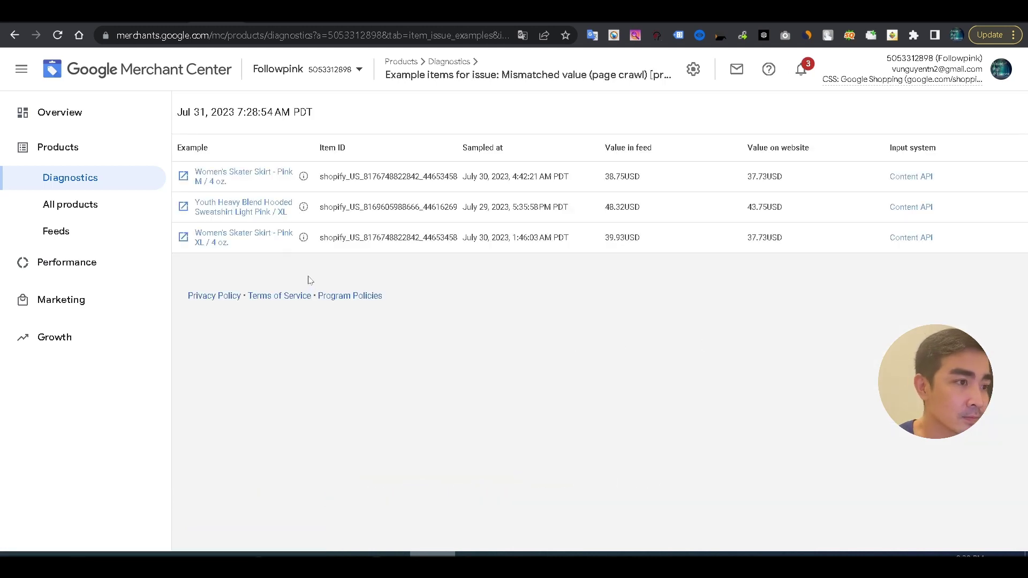
right_click(67, 237)
click(115, 242)
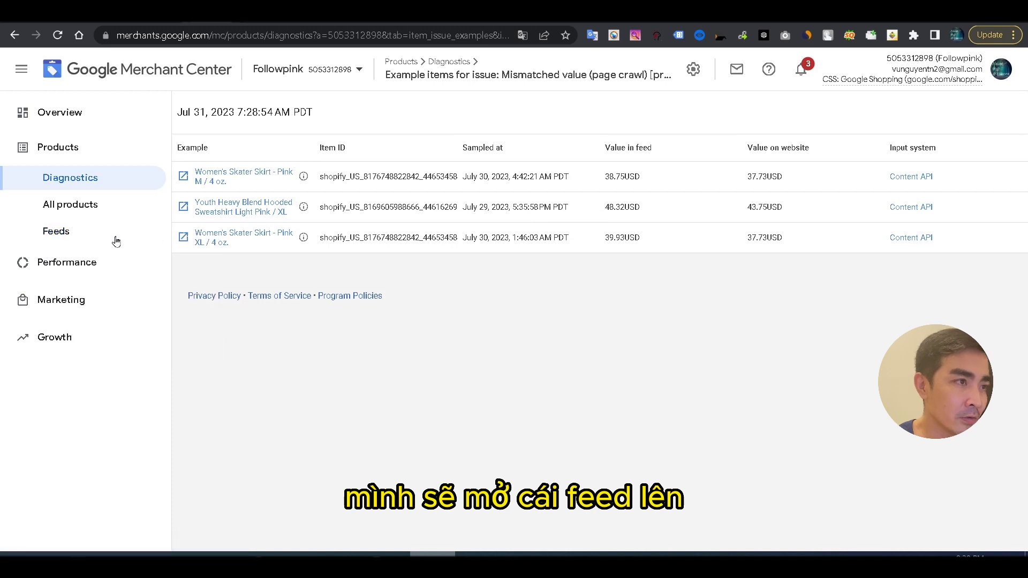
click(242, 23)
click(210, 22)
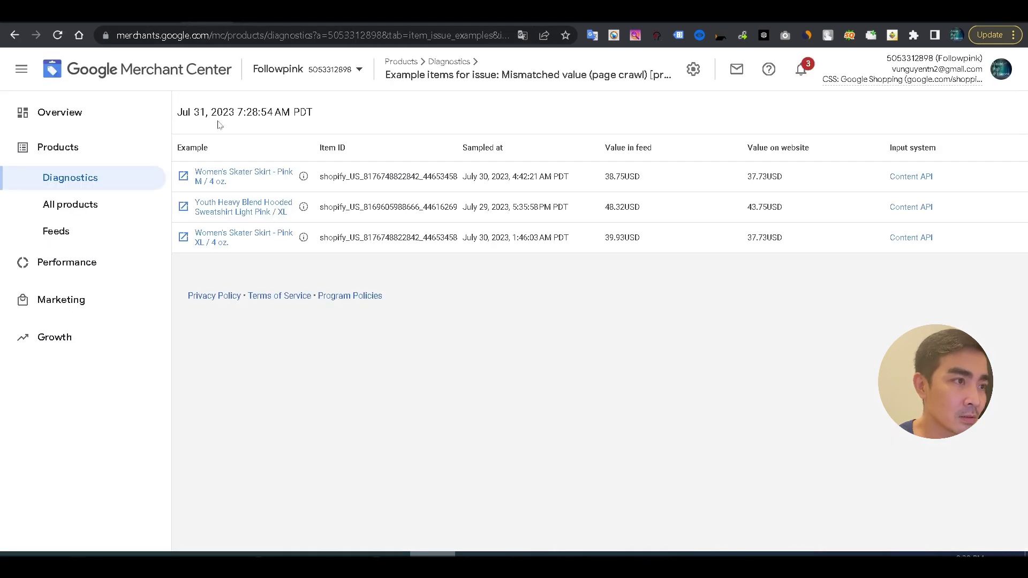
- Copy the title "Women's Skater Skirt - Pink M" of the first mismatched example item and return to the Feeds page
drag(194, 172, 259, 168)
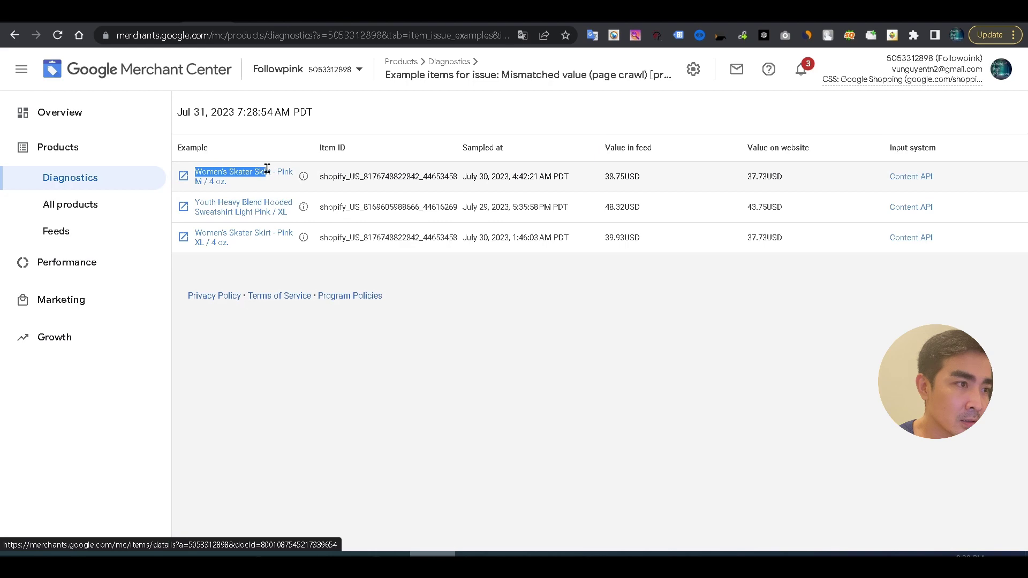
drag(201, 183, 230, 213)
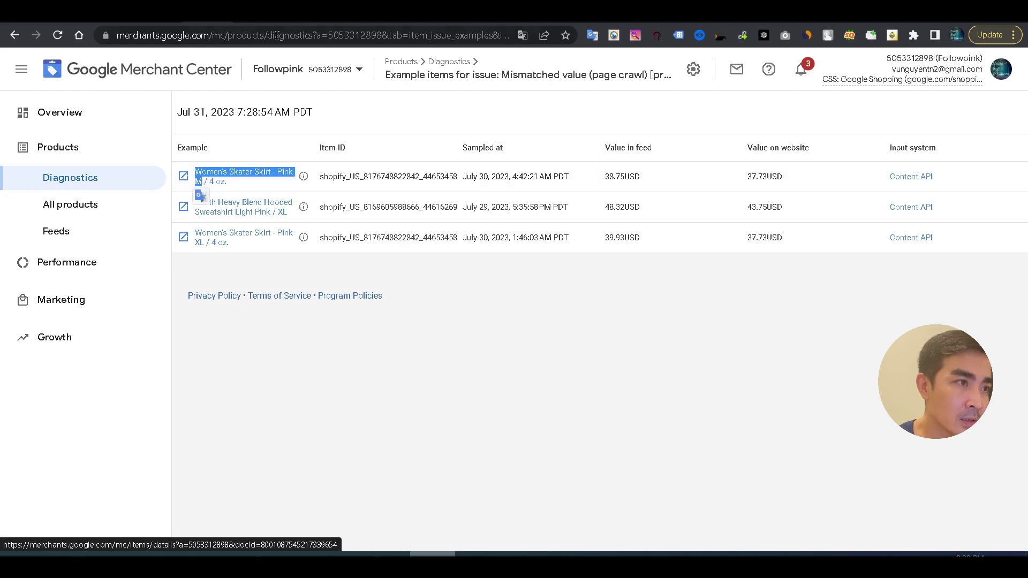
key(ctrl+Tab)
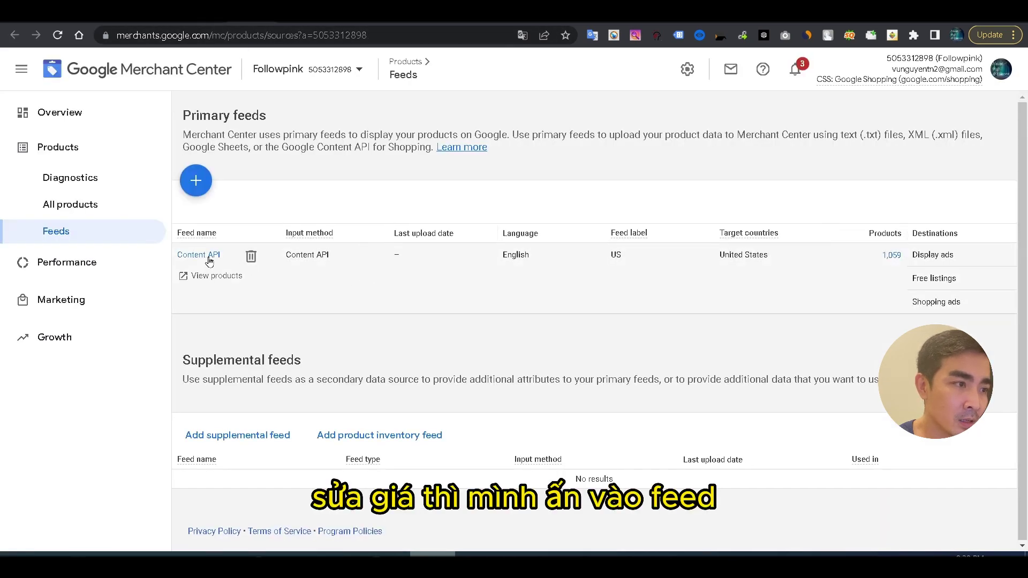
- Open the feed rules of the Content API primary feed and create a rule for the processed attribute price
click(209, 256)
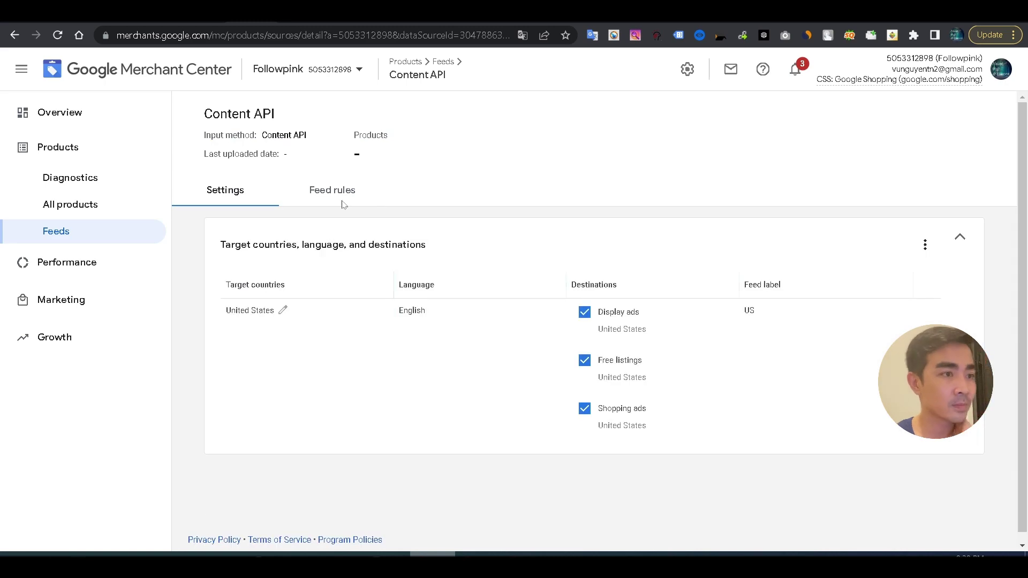
click(343, 202)
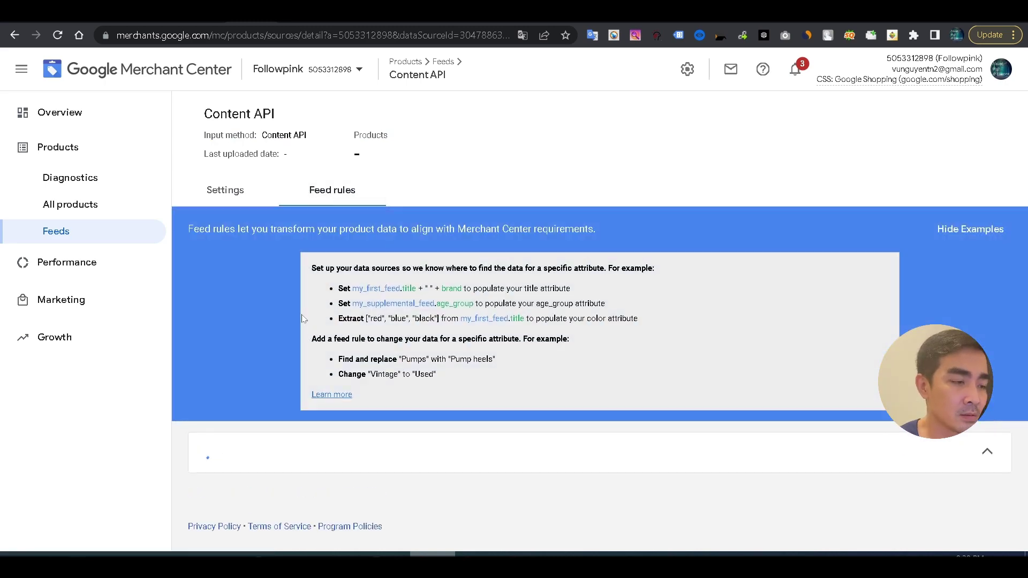
scroll(303, 319, down, 3)
click(233, 341)
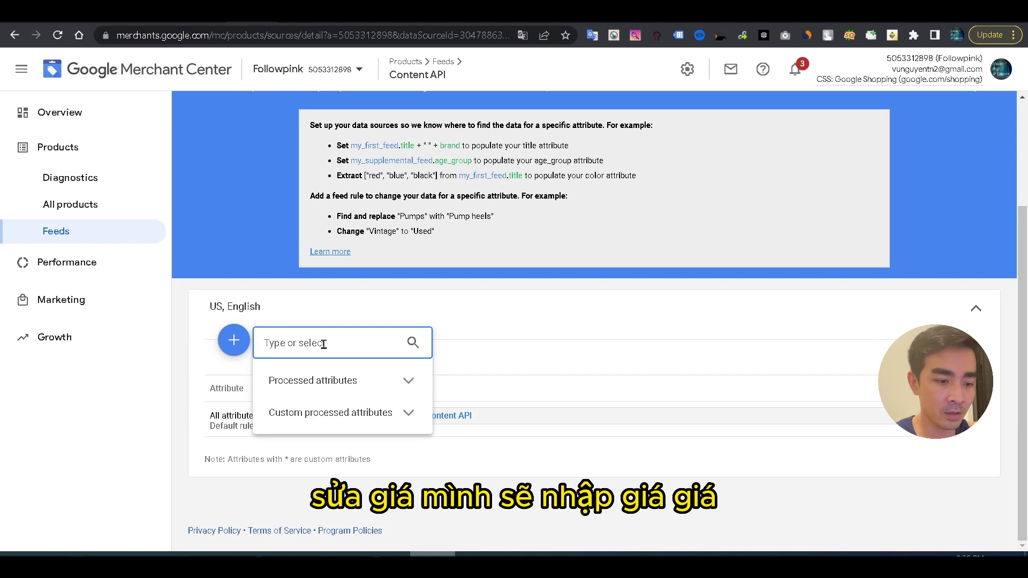
text(pric)
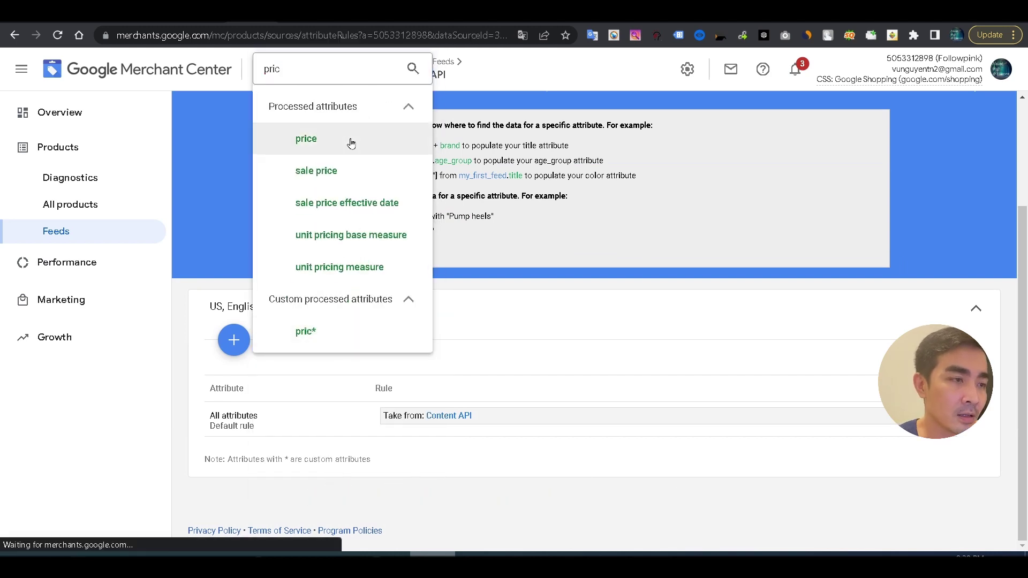
click(351, 144)
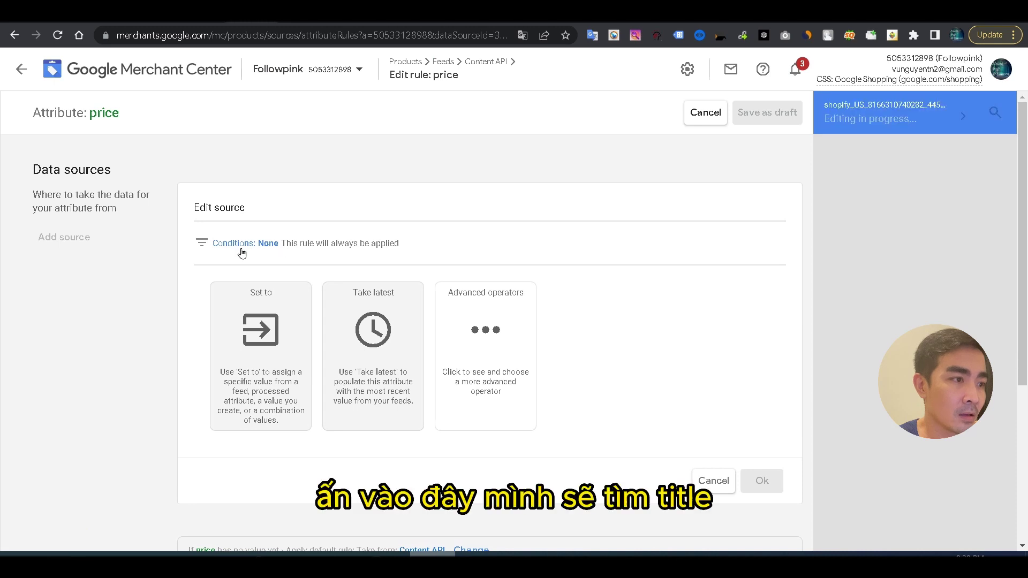
- Add the source condition that the Content API title contains 'Women's Skater Skirt - Pink M'
click(240, 245)
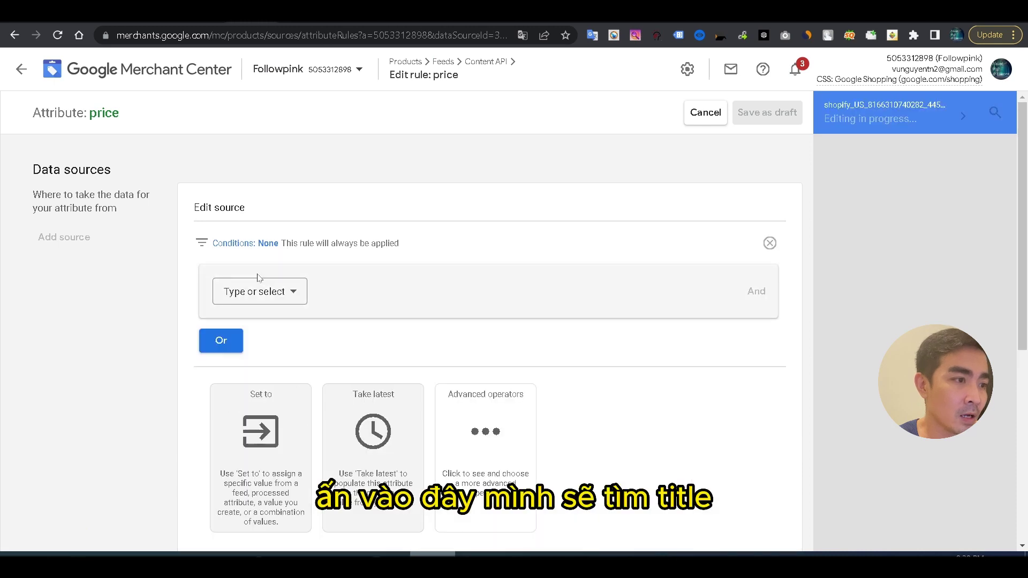
click(267, 293)
text(titl)
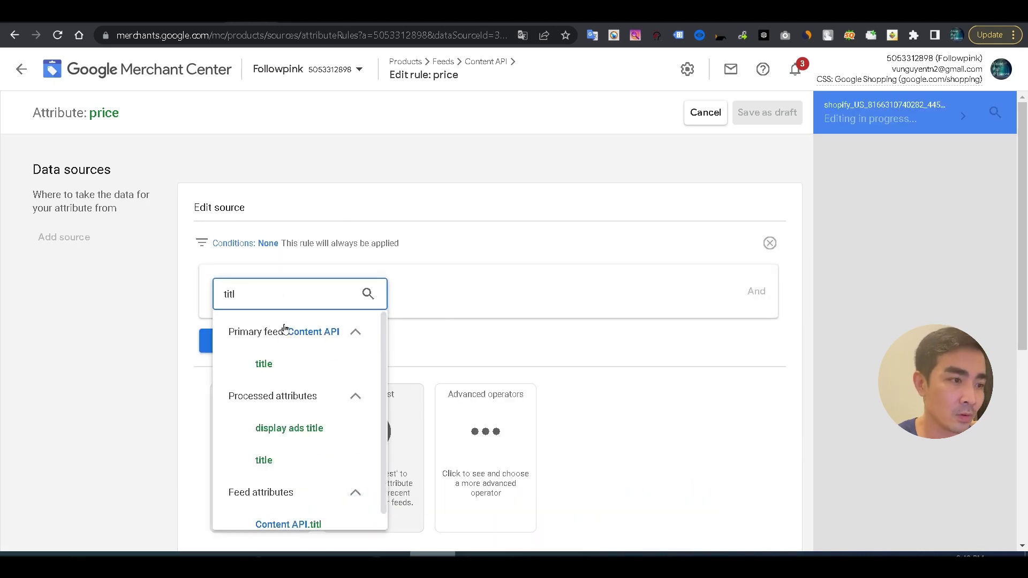
click(289, 374)
click(540, 292)
text(Women's Skater Skirt - Pink M)
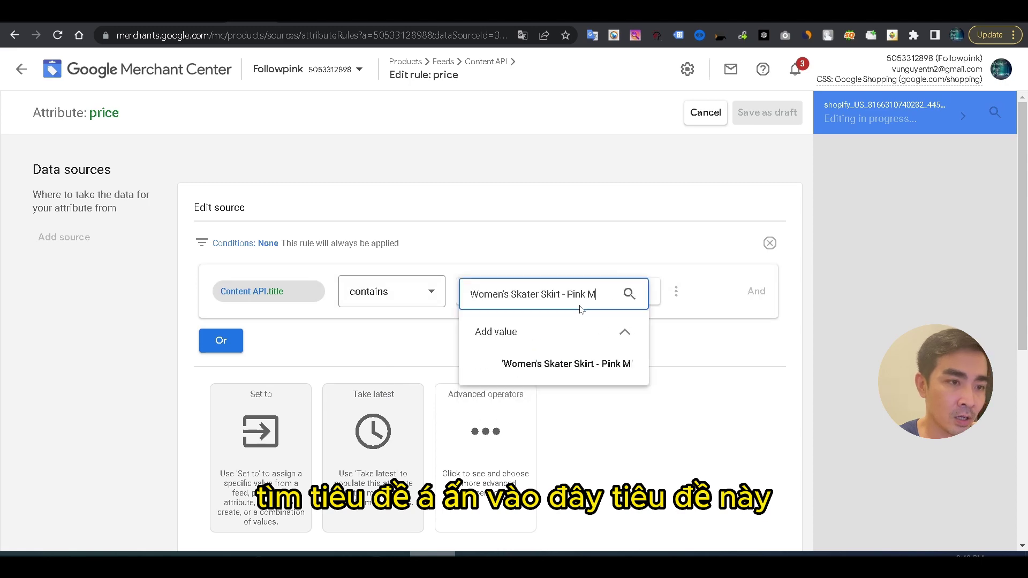
click(559, 361)
- Use Set to with the item's website price copied from the example items, '37.73 USD', and confirm the source
click(263, 407)
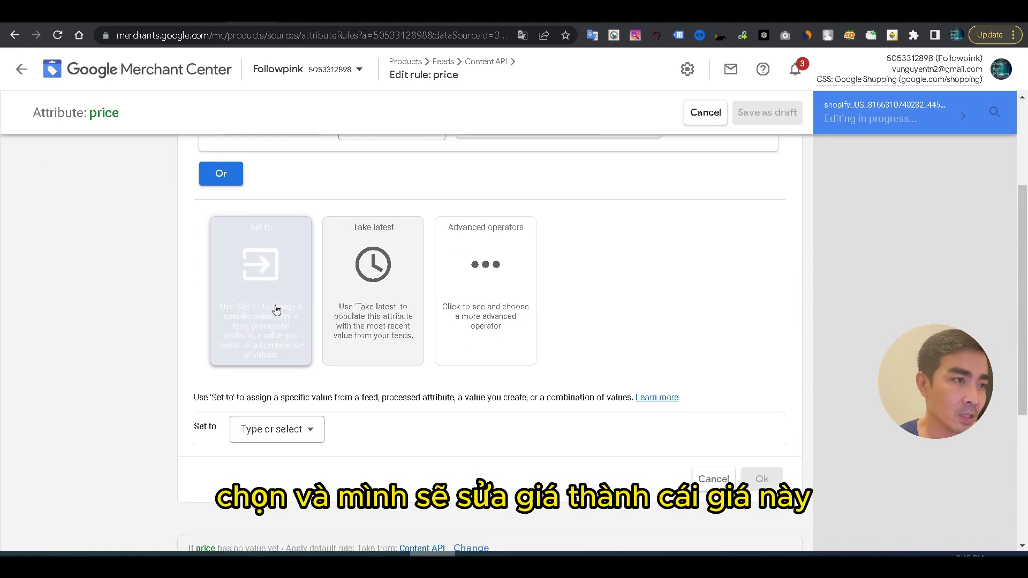
key(ctrl+Tab)
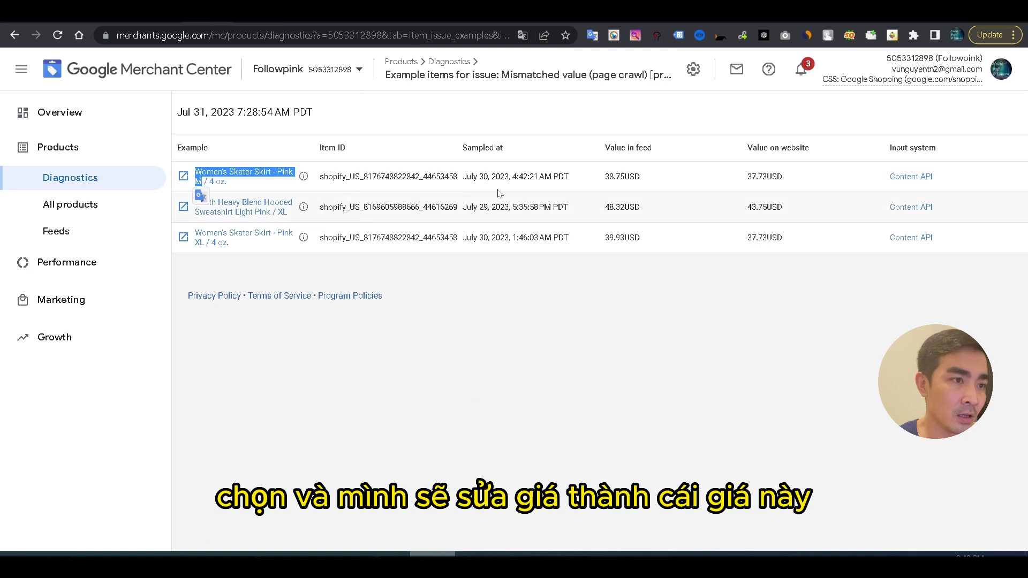
drag(747, 177, 782, 176)
key(ctrl+c)
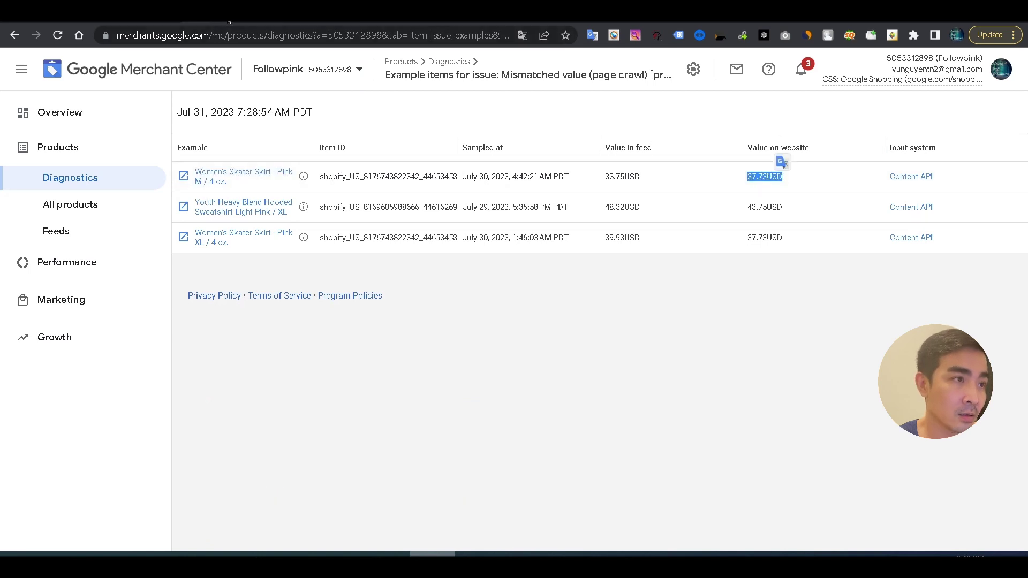
key(ctrl+Tab)
click(301, 294)
key(ctrl+v)
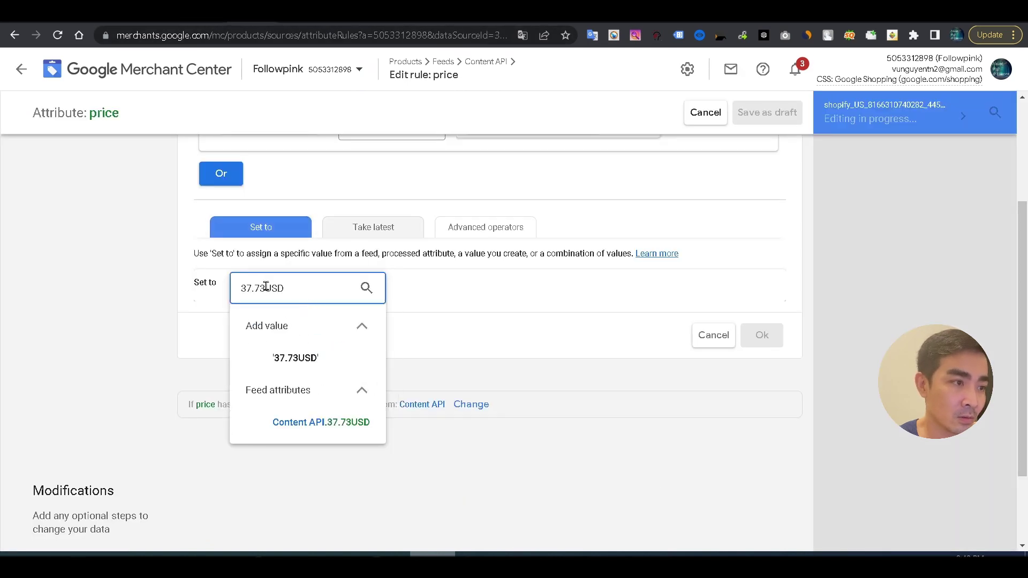
click(334, 349)
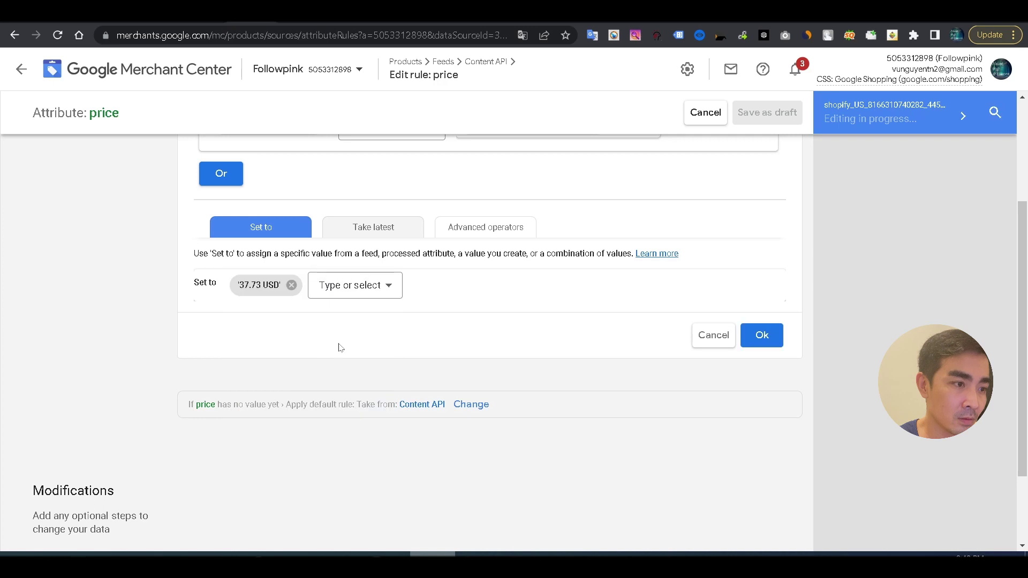
click(762, 336)
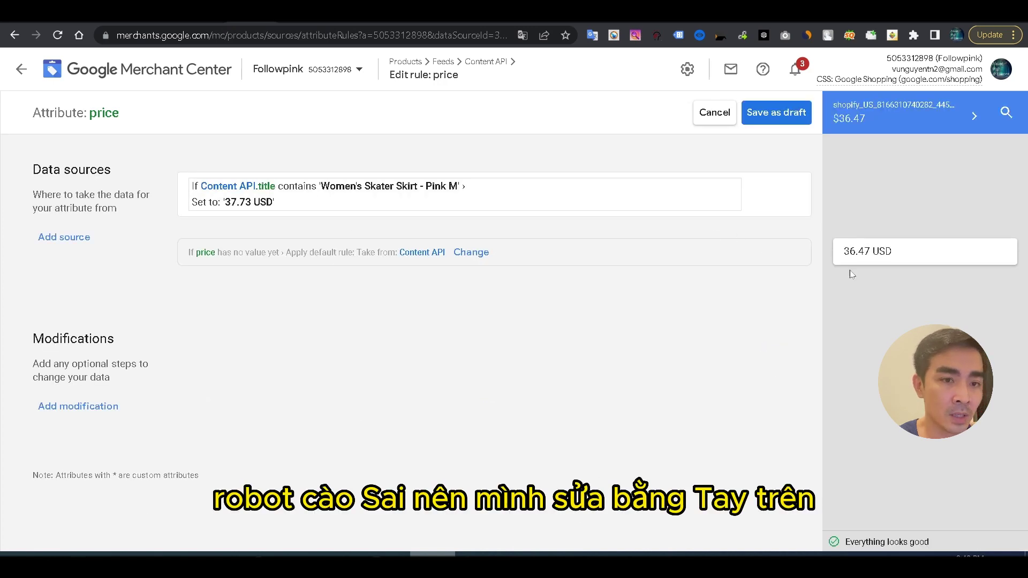
- Copy the title text "Youth Heavy Blend Hooded" of the second mismatched example item and return to the price rule
click(212, 21)
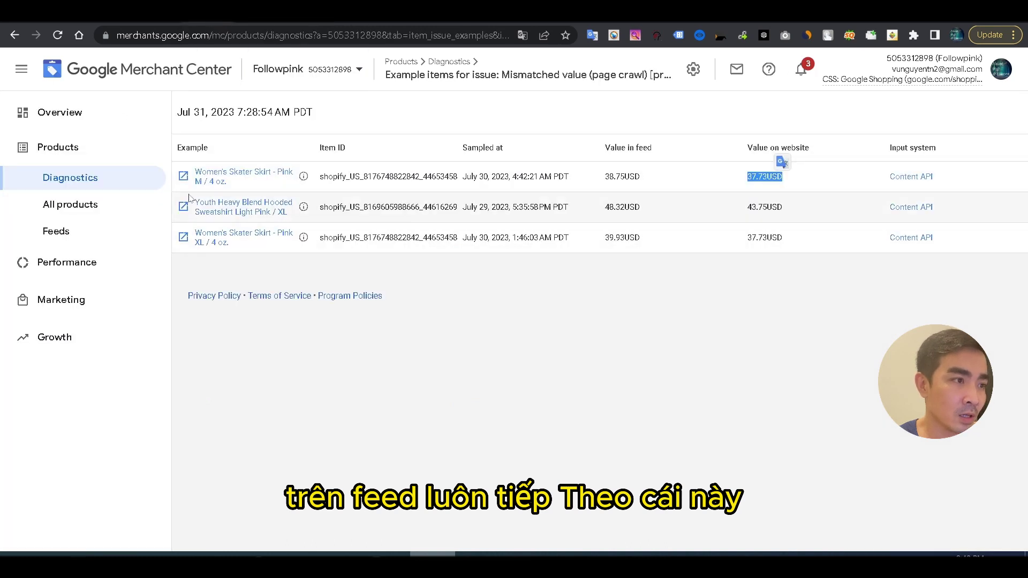
drag(231, 198, 288, 199)
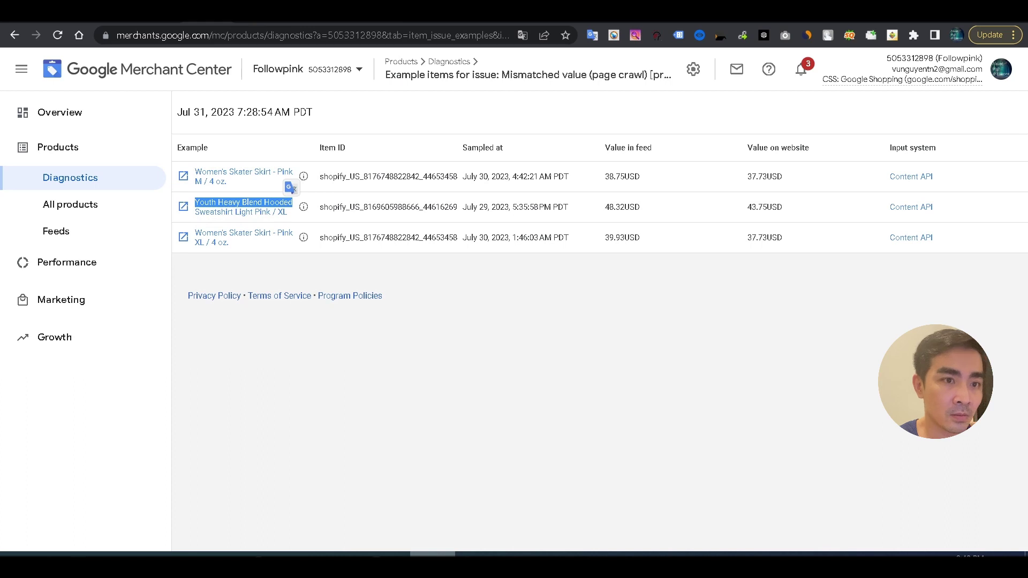
key(ctrl+Tab)
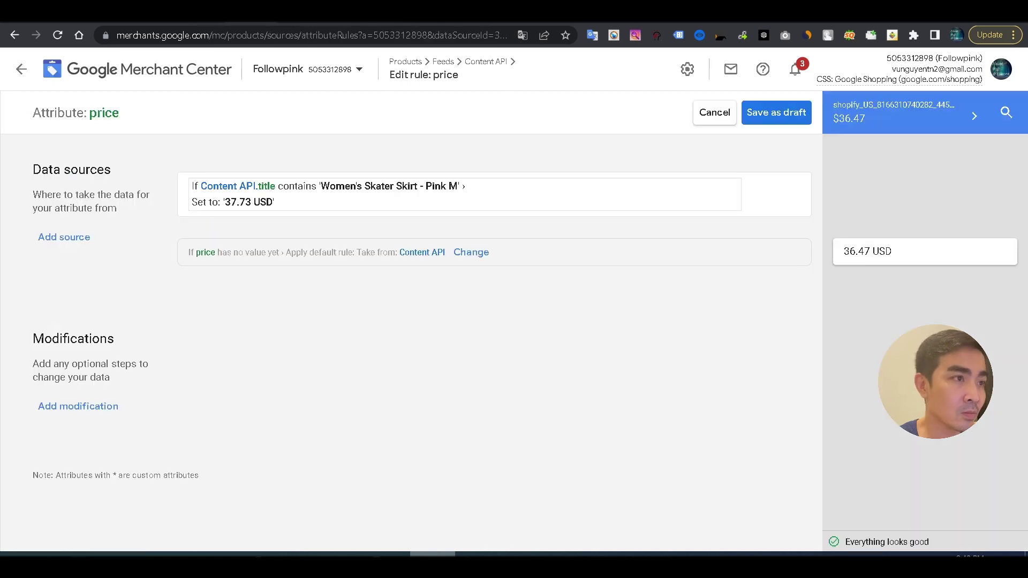
- Add a second source to the price rule with the condition that the Content API title contains 'Youth Heavy Blend Hooded'
click(75, 236)
click(269, 313)
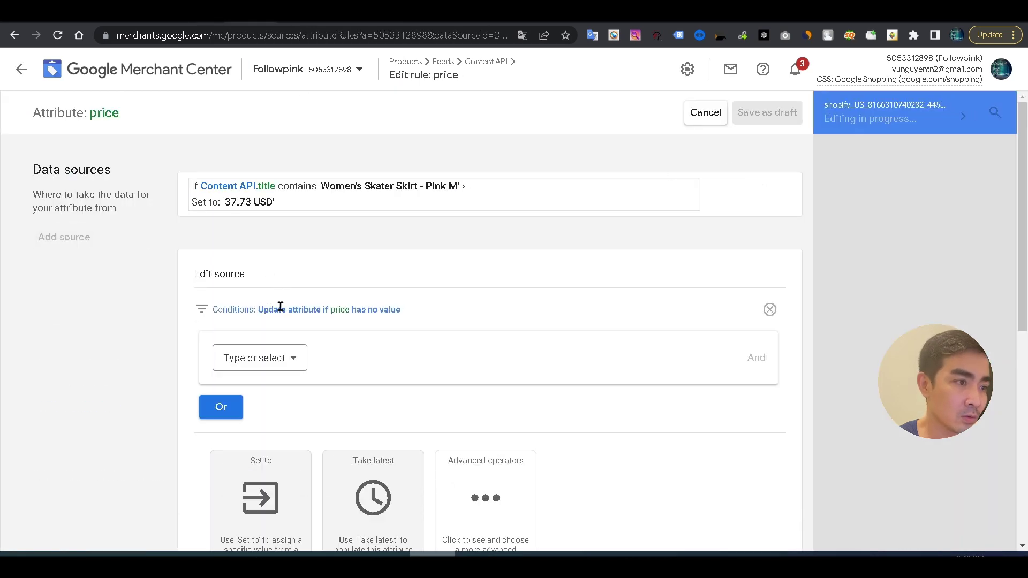
click(270, 356)
text(tit)
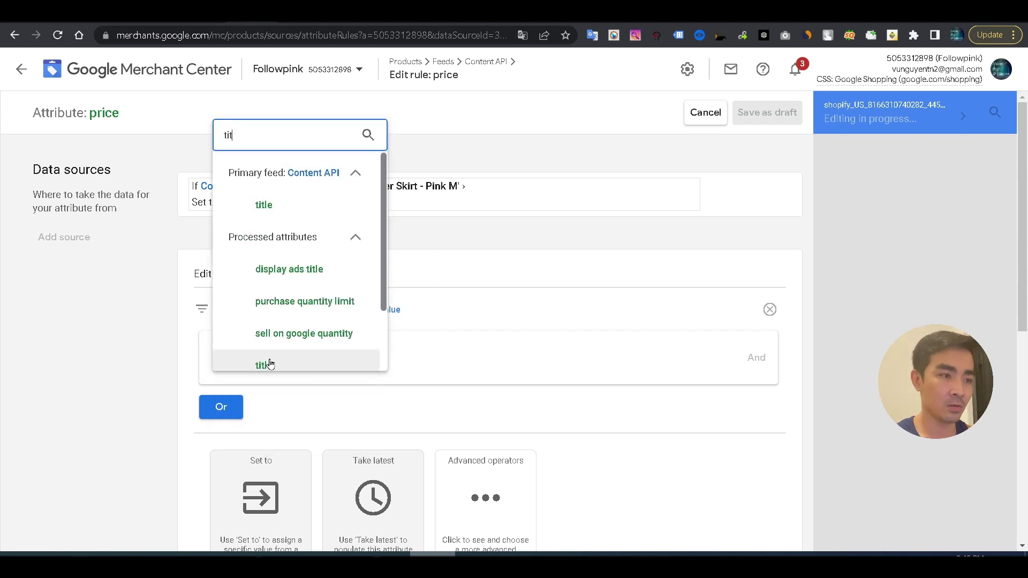
click(264, 204)
click(503, 357)
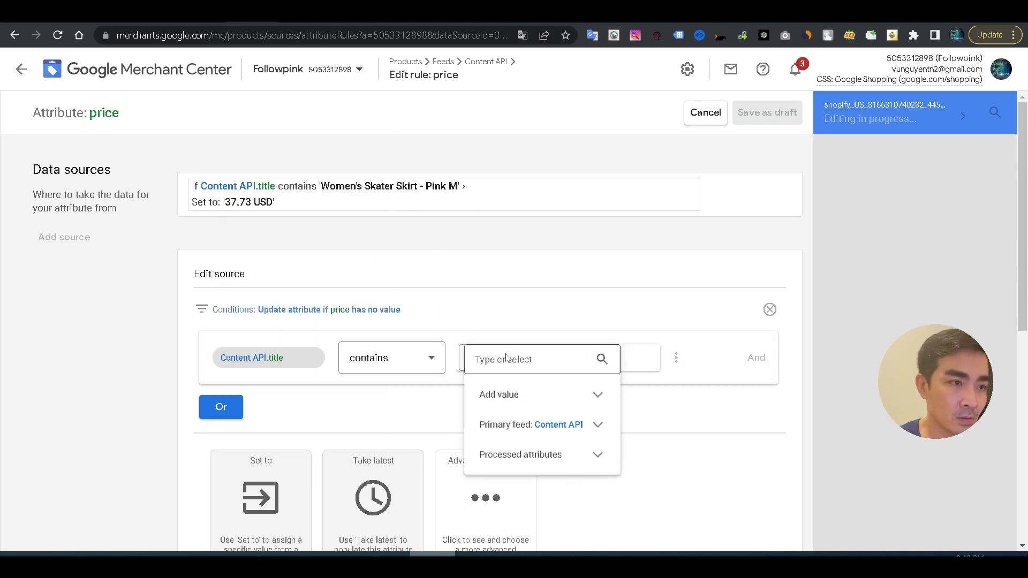
text(Youth Heavy Blend Hooded)
click(567, 429)
- Copy the website price 43.75USD of the Youth Heavy Blend Hooded item and return to the price rule
key(ctrl+Tab)
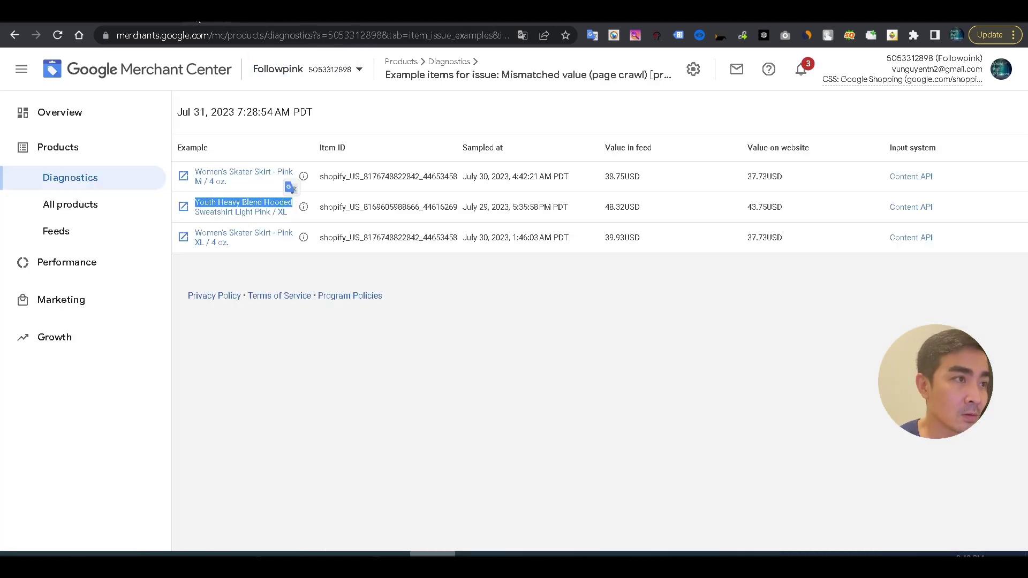
drag(745, 207, 803, 204)
key(ctrl+c)
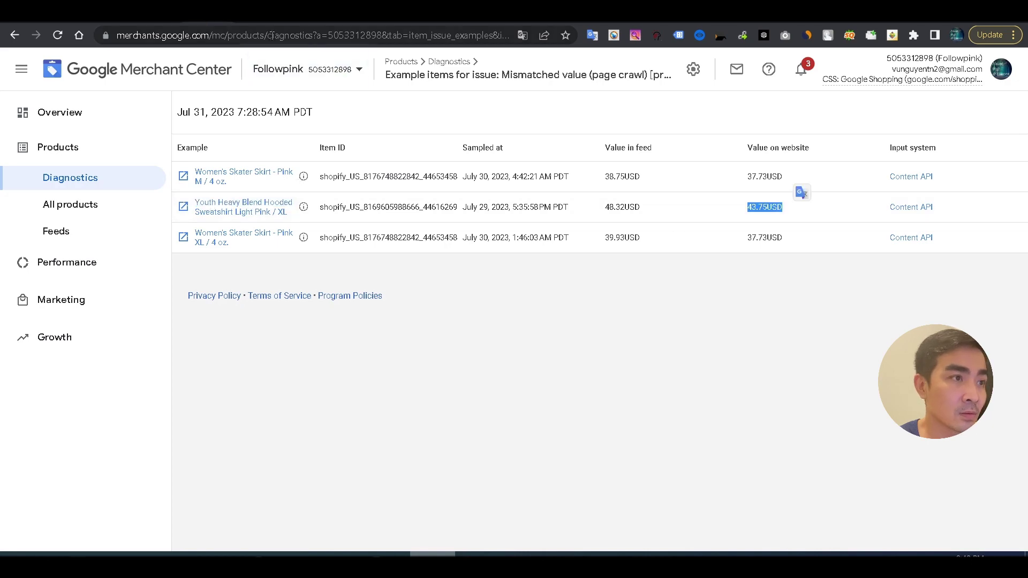
key(ctrl+shift+Tab)
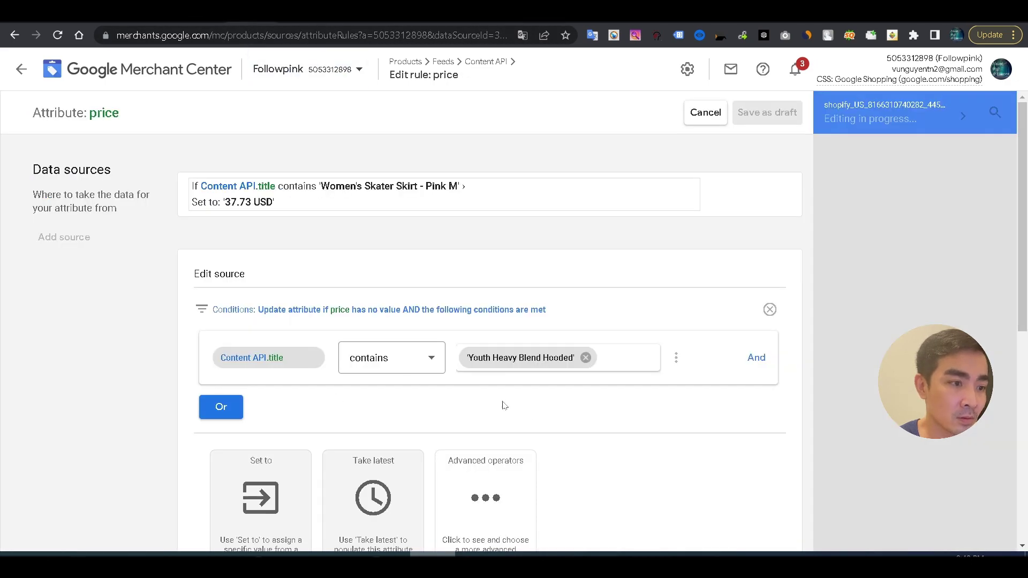
- Use Set to with the value '43.75 USD' for the second source, with a space before USD and no leading space
scroll(503, 405, down, 2)
scroll(559, 336, up, 2)
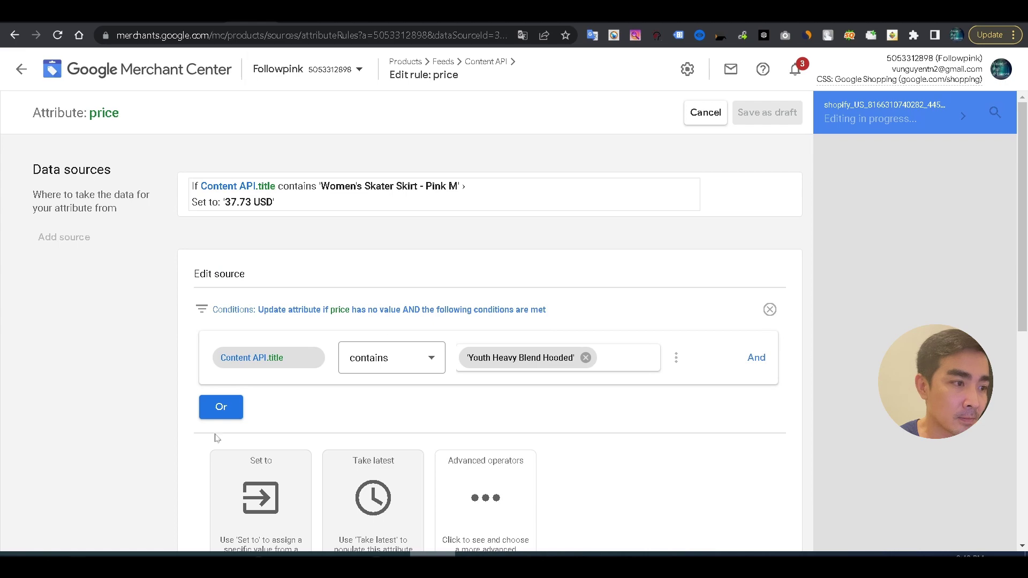
click(241, 471)
scroll(294, 342, down, 5)
key(ctrl+v)
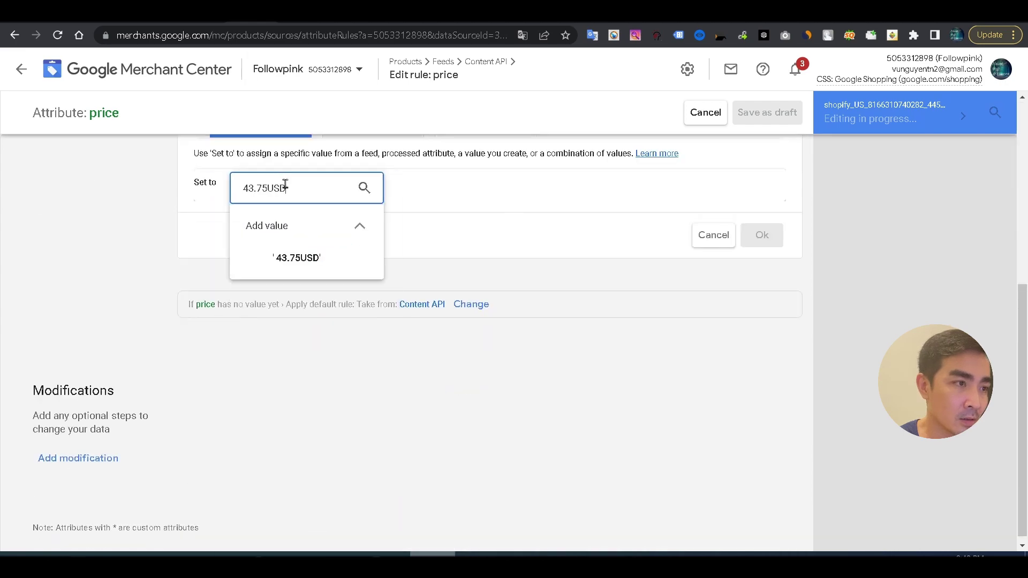
click(267, 188)
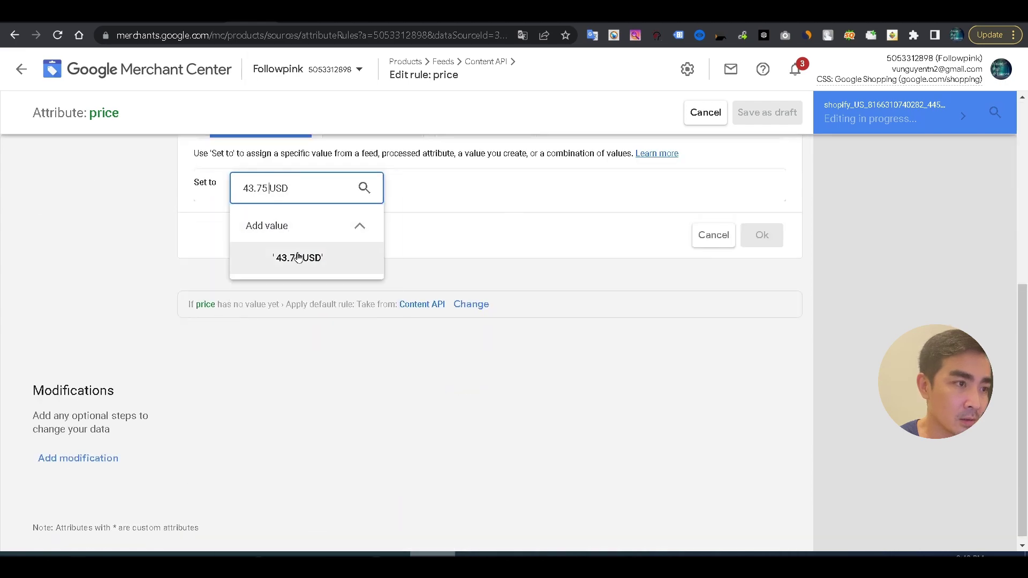
click(245, 189)
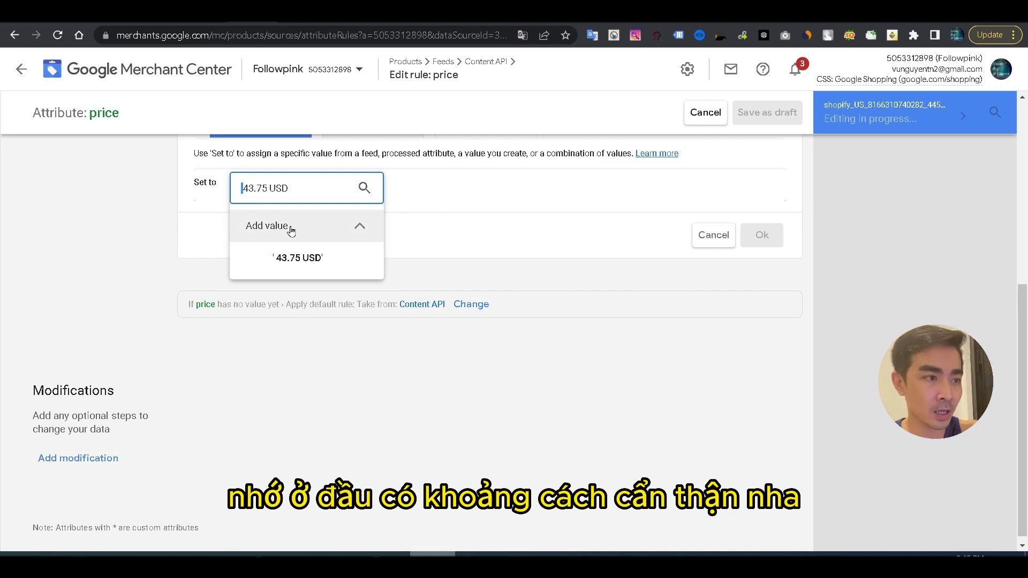
key(Delete)
click(297, 259)
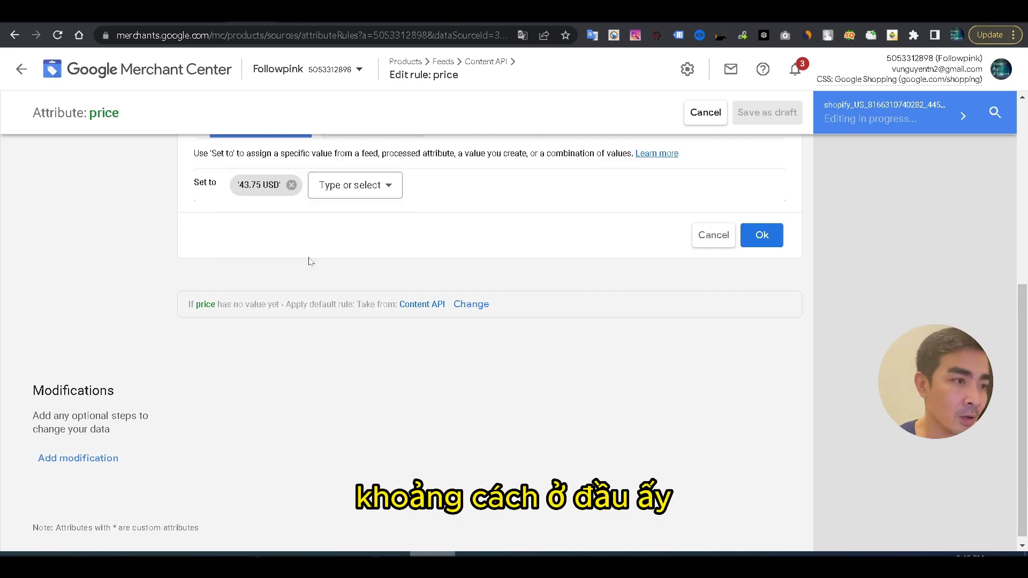
- Copy the title of the third example item, Women's Skater Skirt - Pink XL, and confirm the Youth Heavy Blend Hooded source
scroll(257, 200, up, 6)
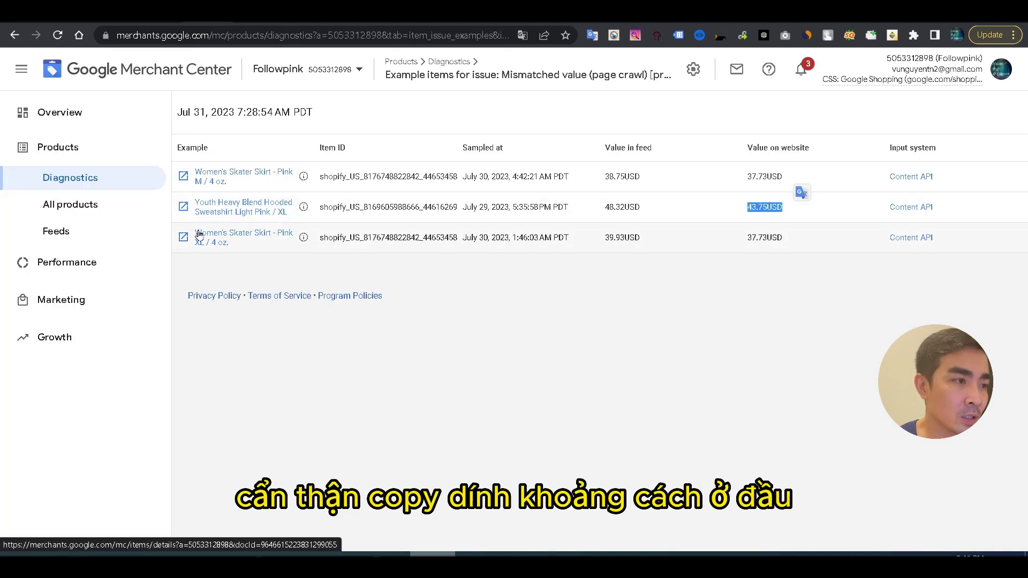
drag(192, 234, 203, 252)
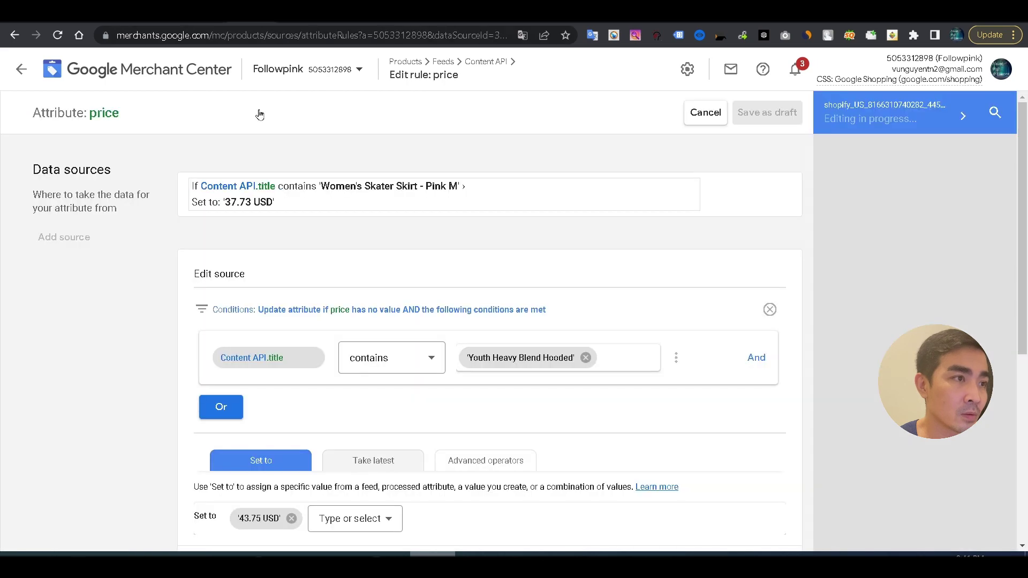
scroll(278, 272, down, 6)
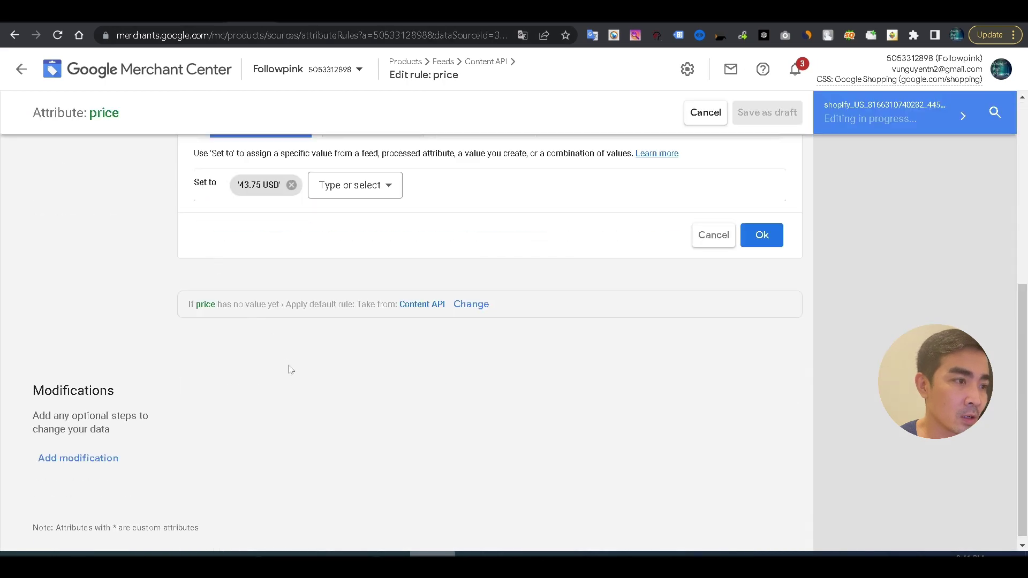
click(761, 236)
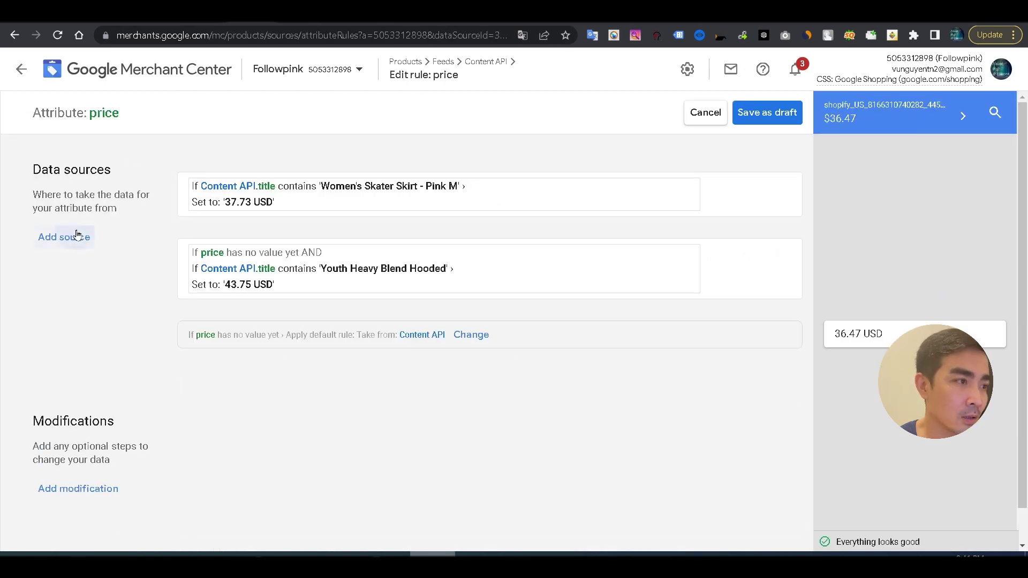
click(77, 236)
click(251, 393)
click(256, 440)
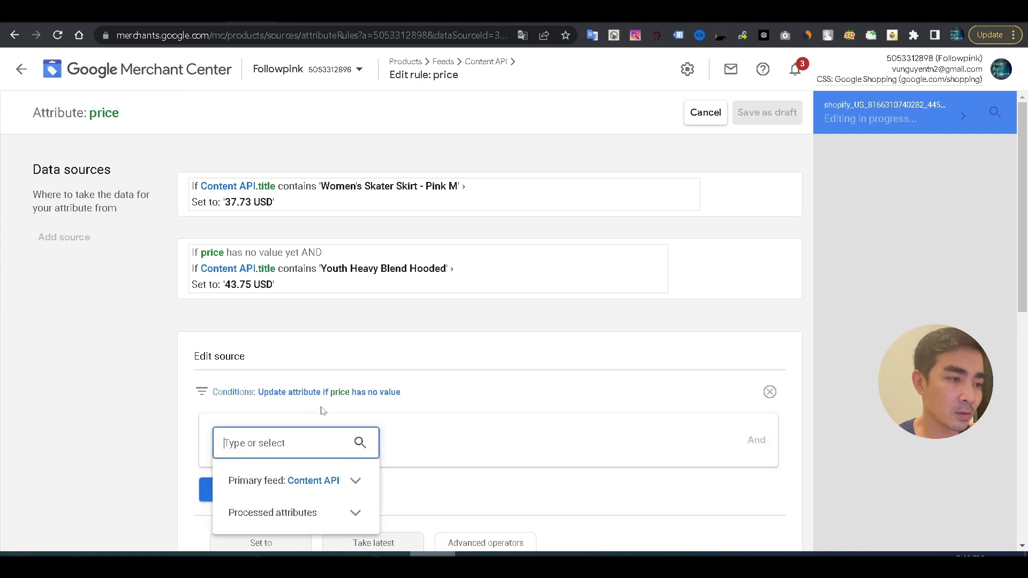
text(titl)
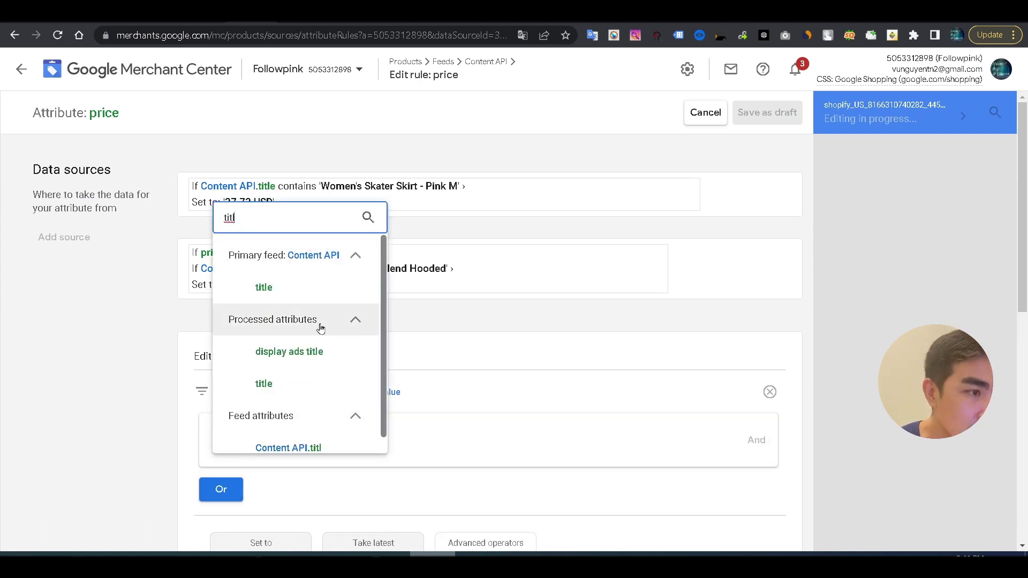
click(298, 291)
click(500, 440)
key(ctrl+v)
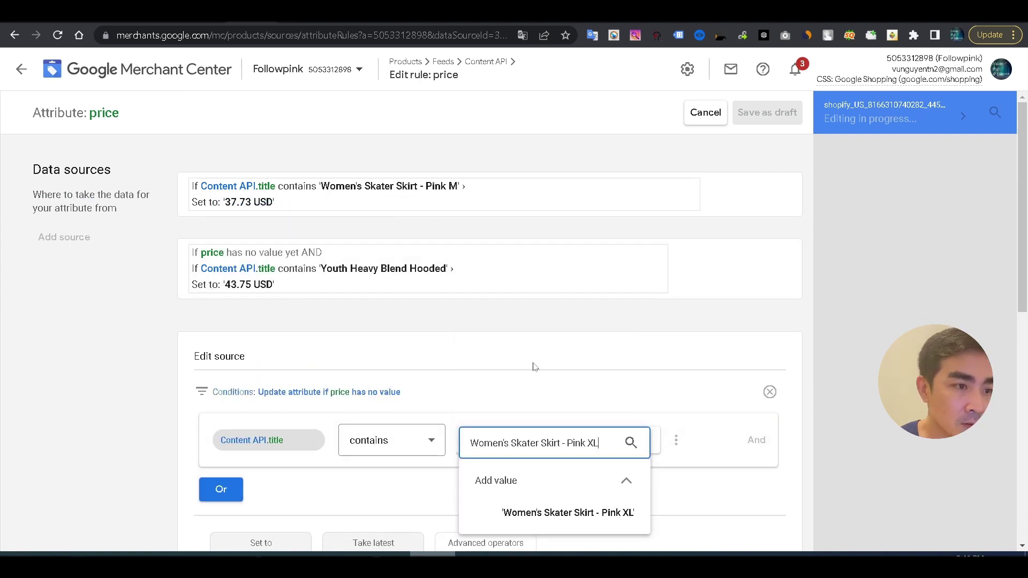
click(567, 513)
scroll(321, 428, down, 3)
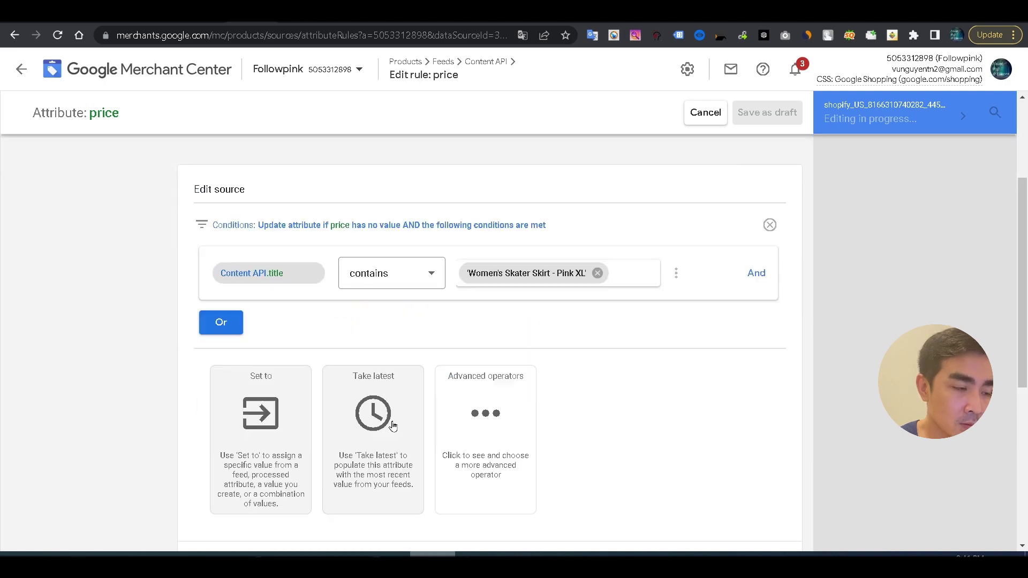
key(ctrl+shift+Tab)
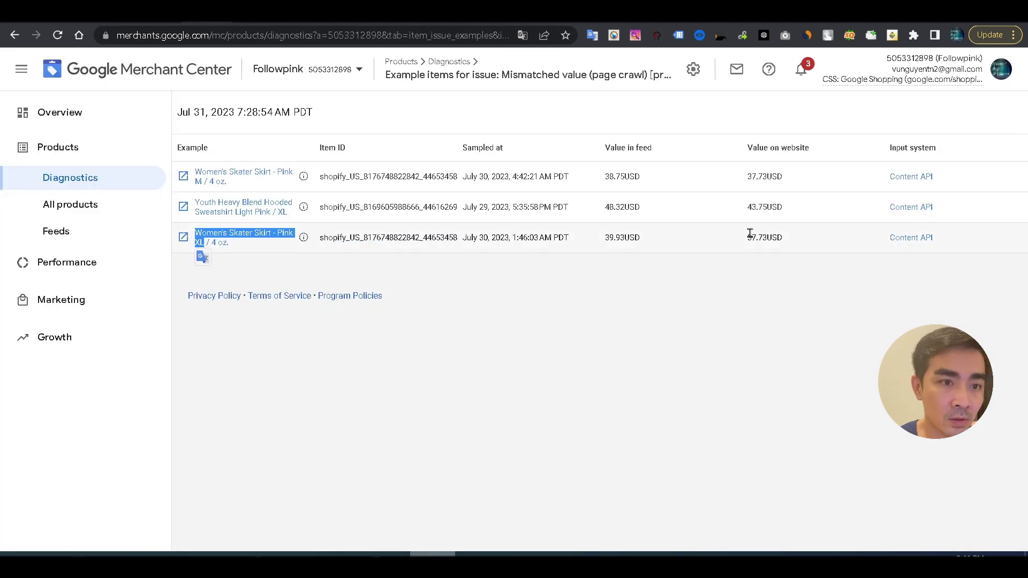
drag(742, 240, 794, 239)
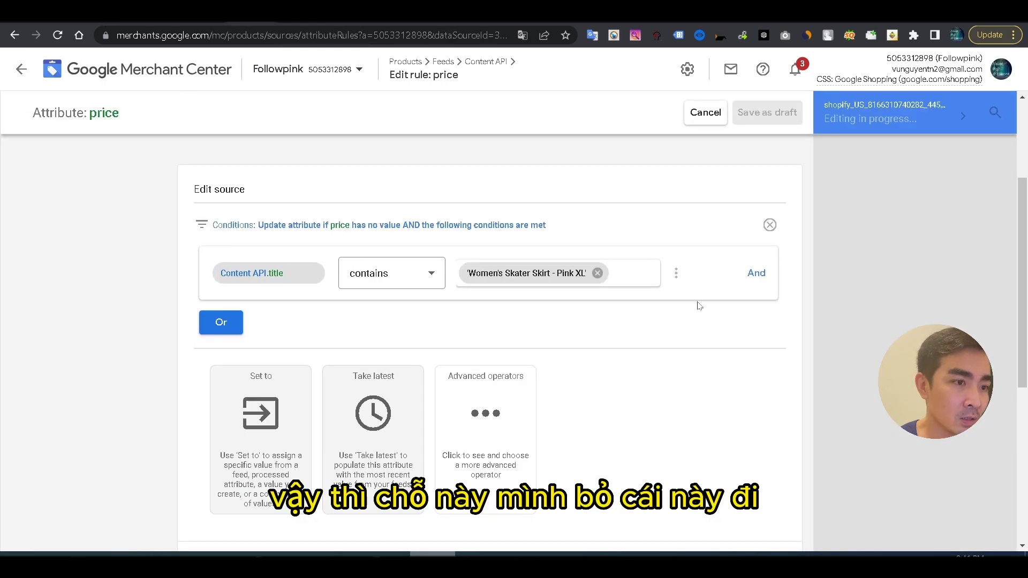
scroll(780, 337, down, 2)
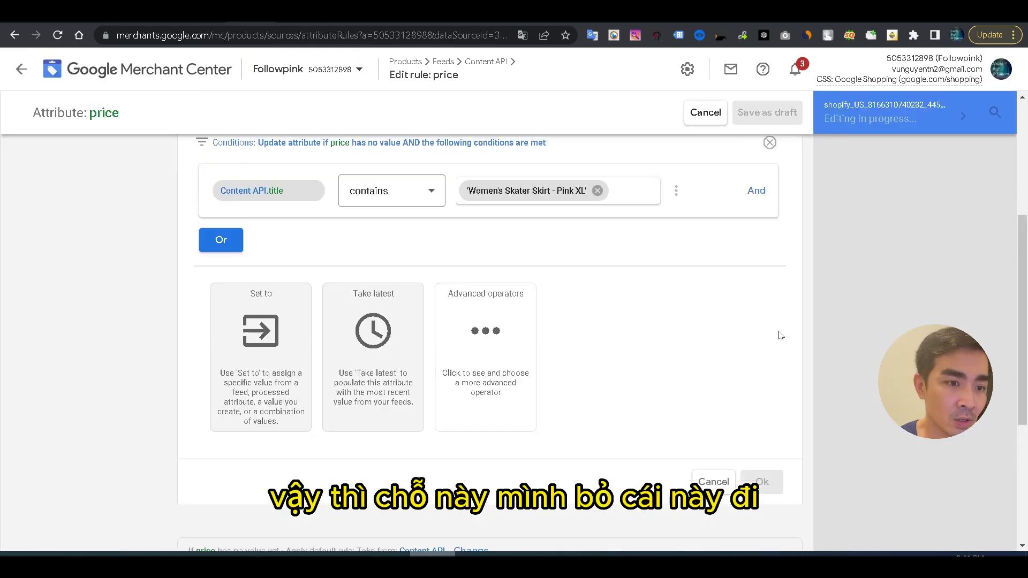
scroll(770, 310, up, 4)
click(770, 309)
scroll(717, 321, down, 5)
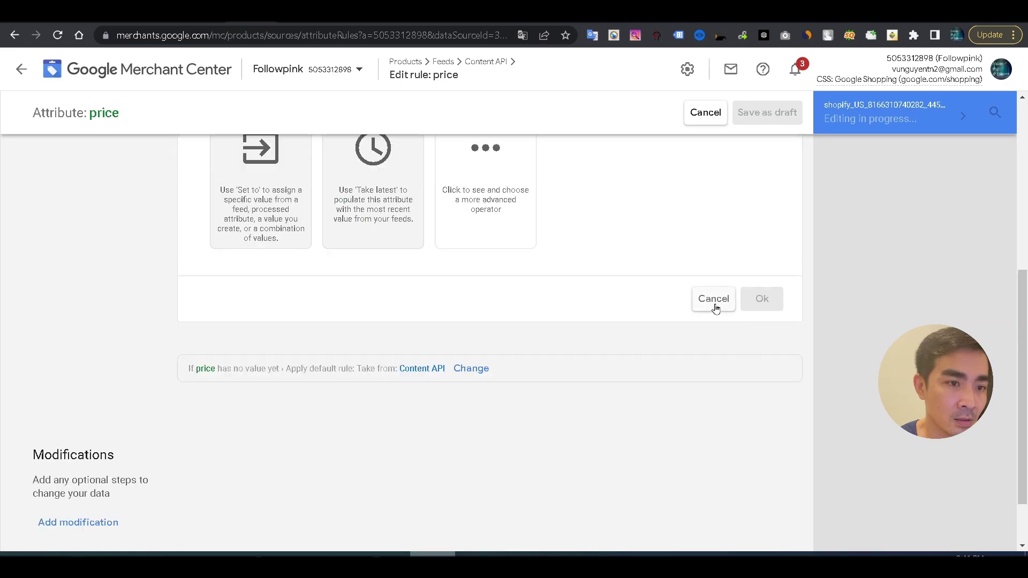
click(716, 304)
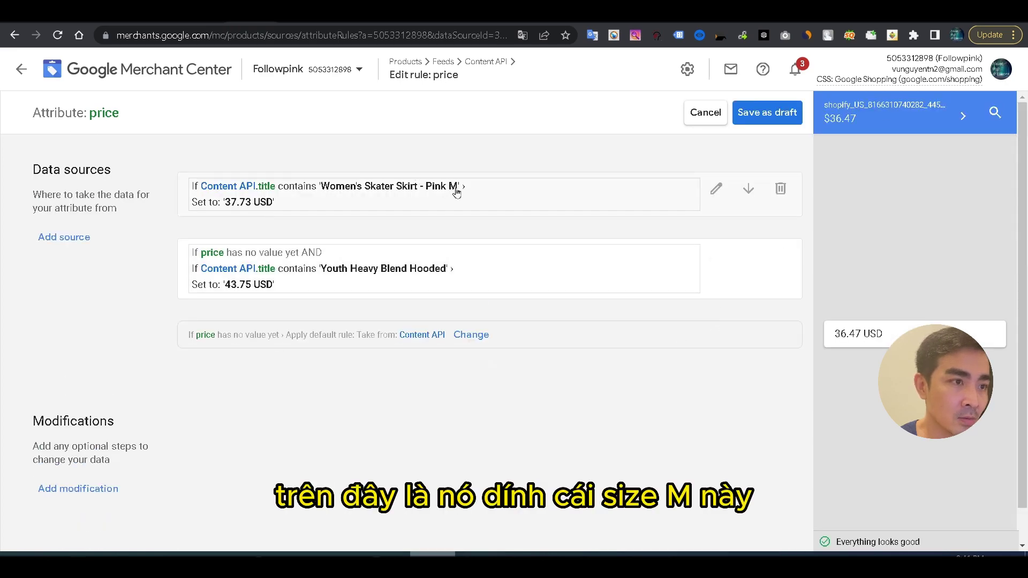
- Shorten the first price source's title condition to 'Women's Skater Skirt' so it covers all sizes, and confirm the source
click(196, 20)
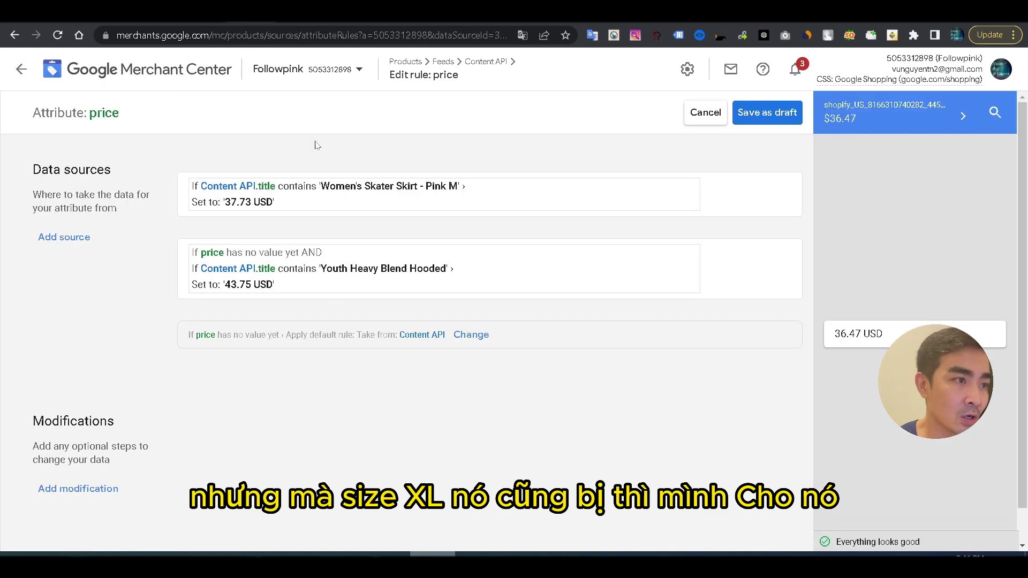
click(300, 21)
click(372, 202)
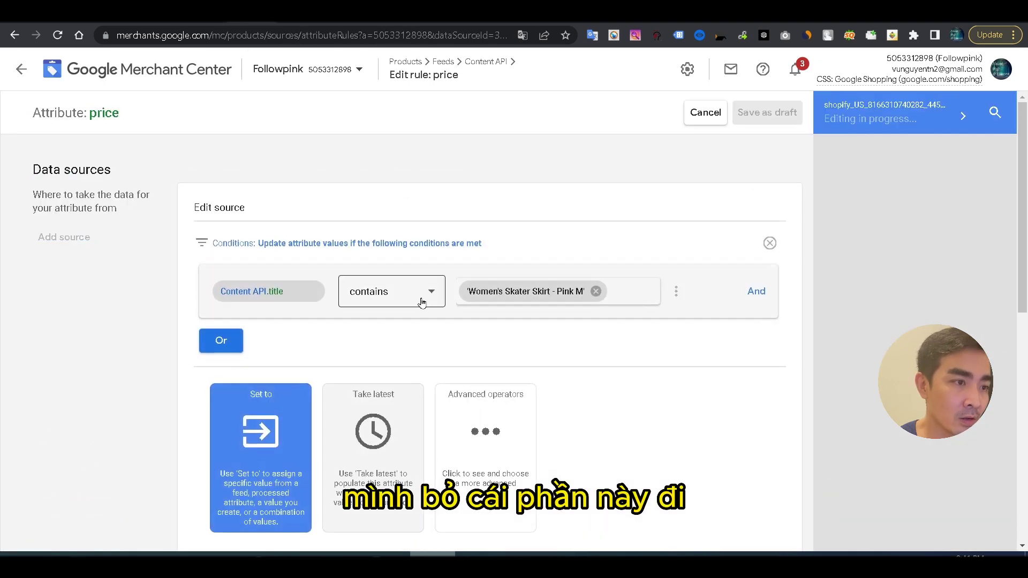
click(579, 293)
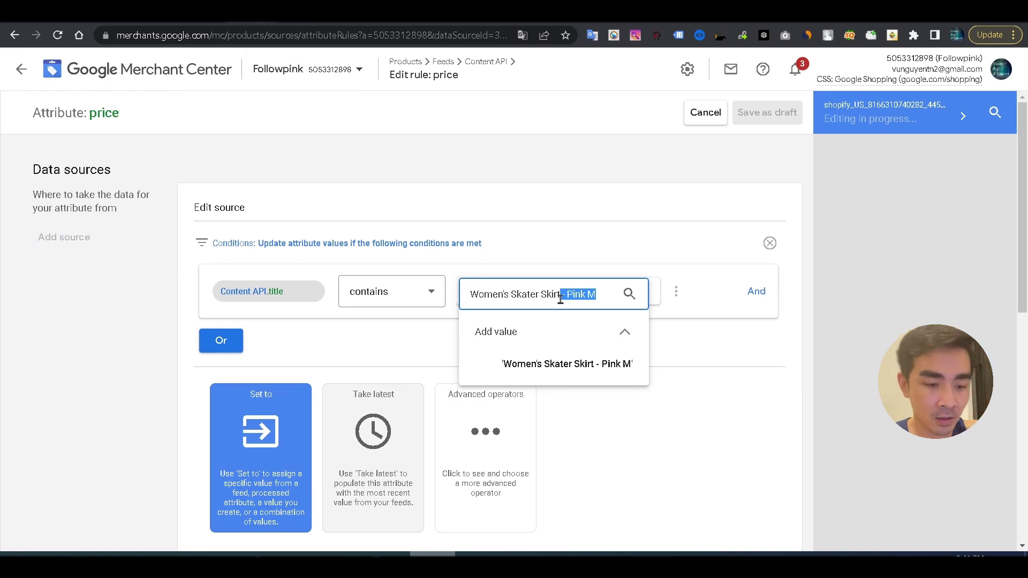
key(BackSpace)
click(541, 360)
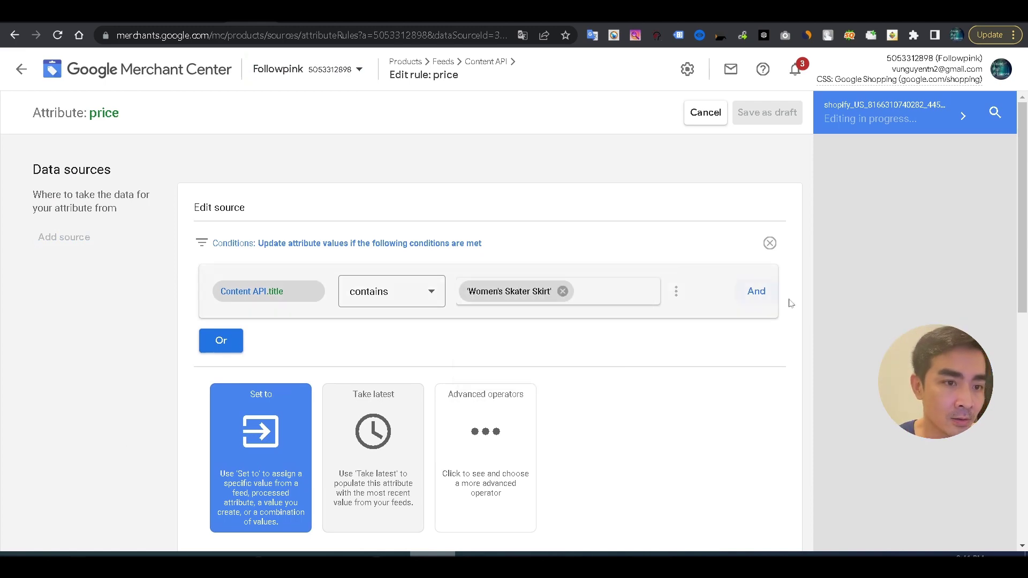
scroll(789, 303, down, 6)
click(760, 313)
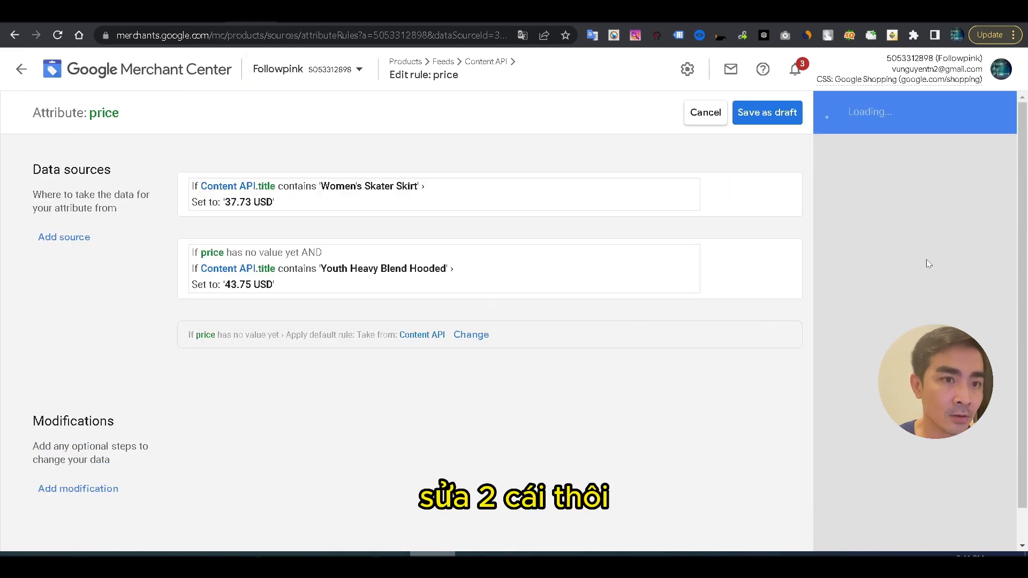
- Check the skater skirt titles among the example items, save the price rule as a draft and apply the drafted feed rules
click(223, 21)
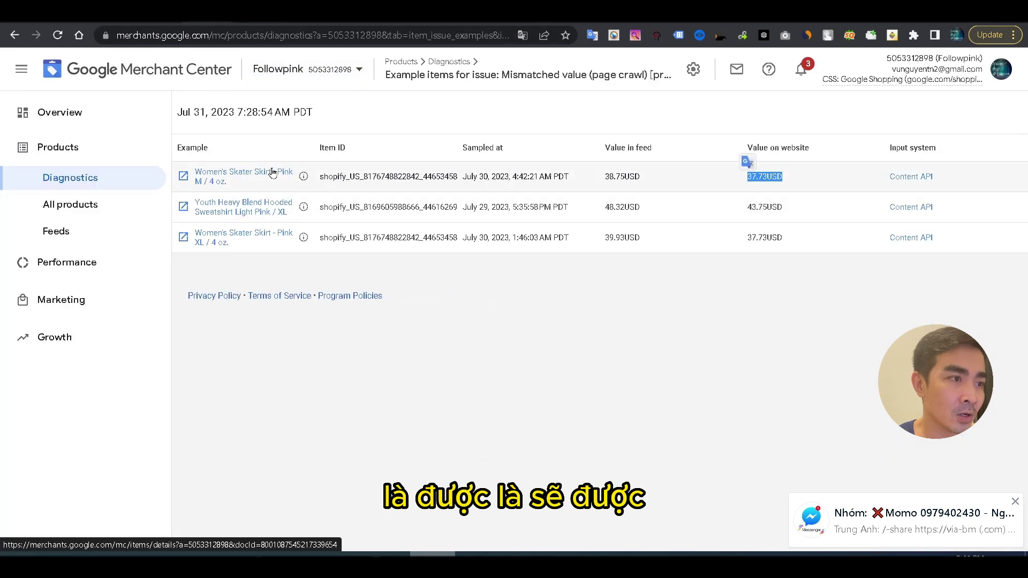
drag(294, 233, 265, 230)
drag(230, 182, 288, 175)
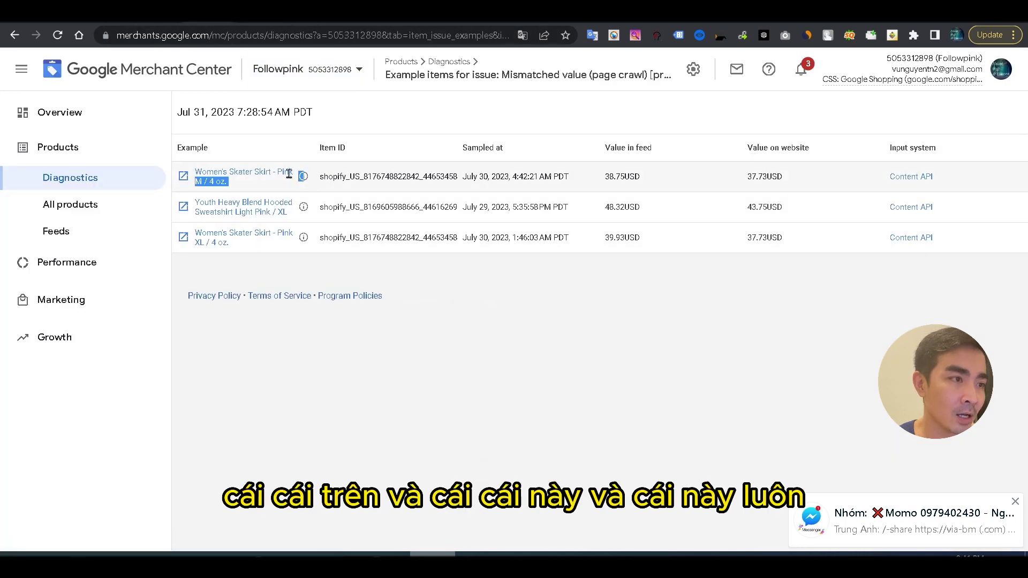
click(299, 197)
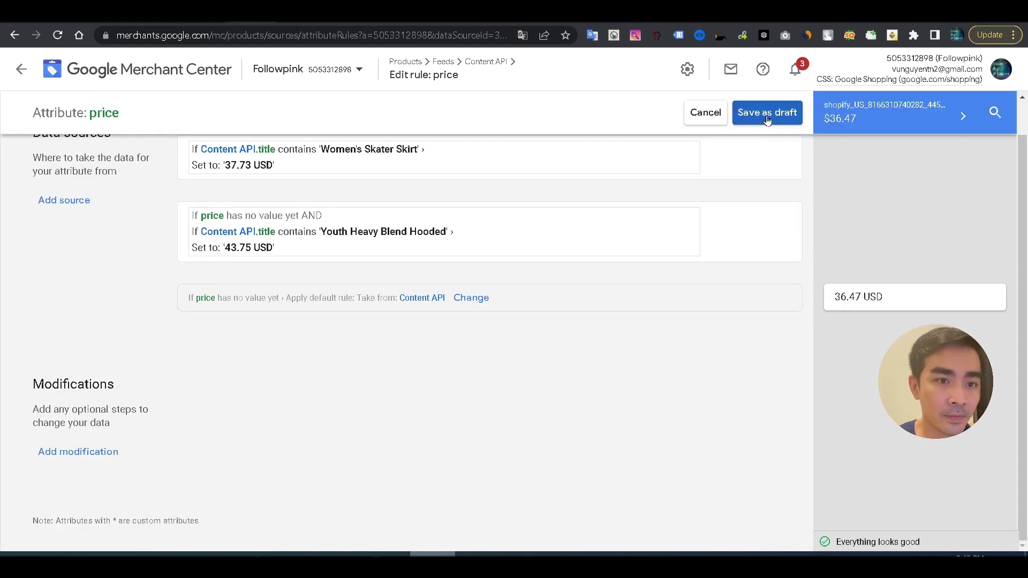
click(768, 114)
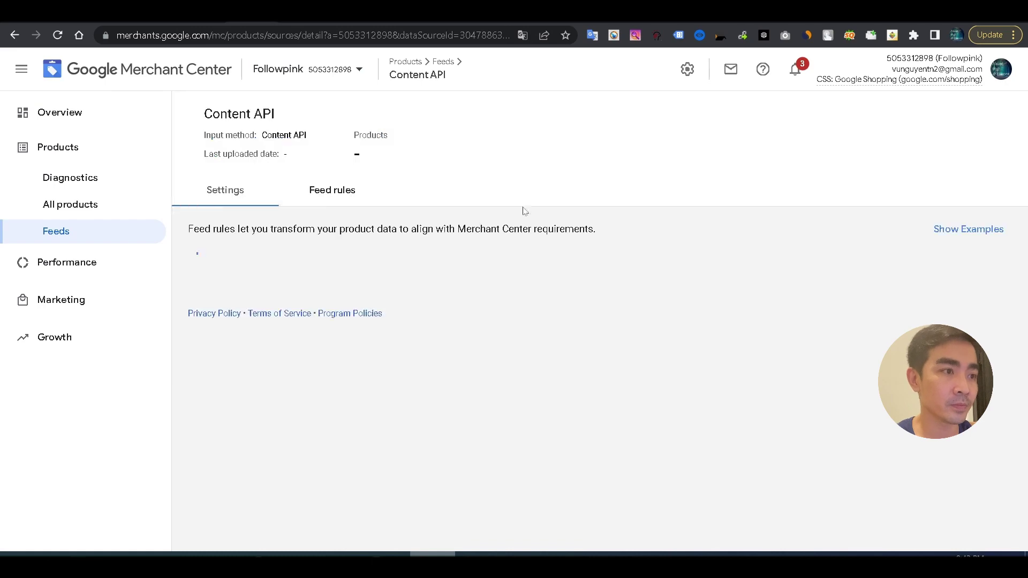
scroll(429, 245, down, 3)
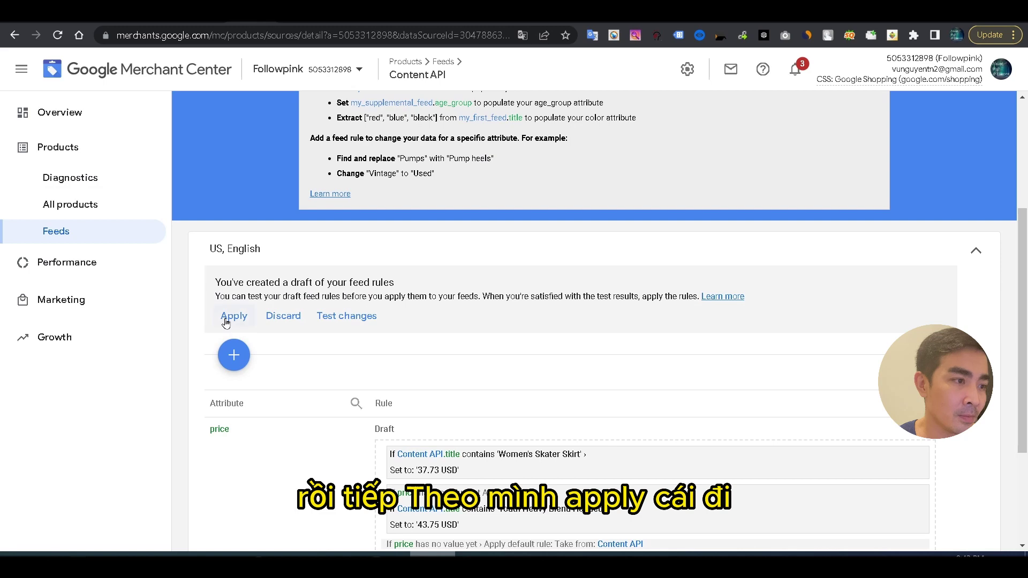
click(232, 316)
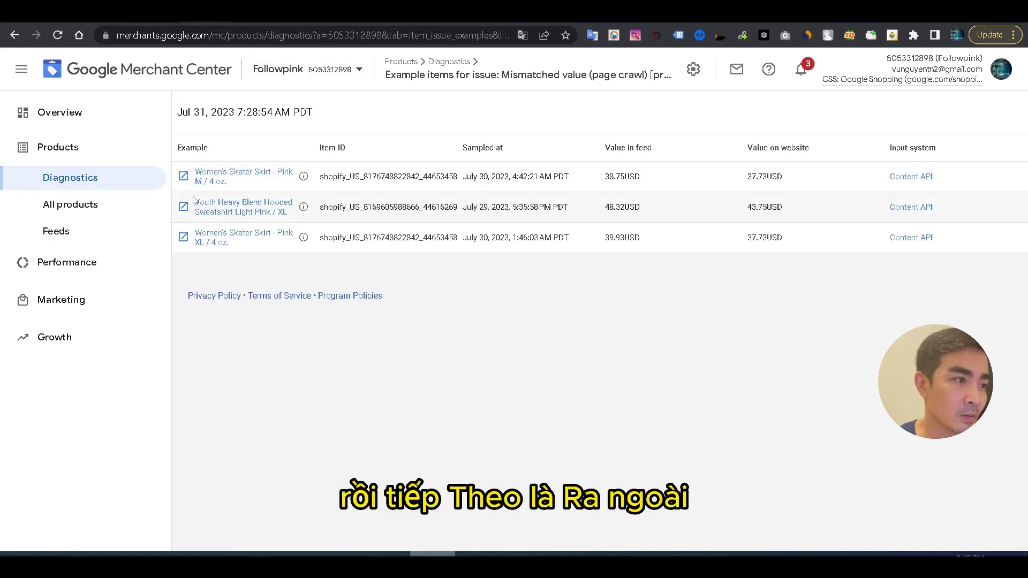
- Return to the Diagnostics item issues and create a Content API feed rule for the missing gender attribute
click(92, 180)
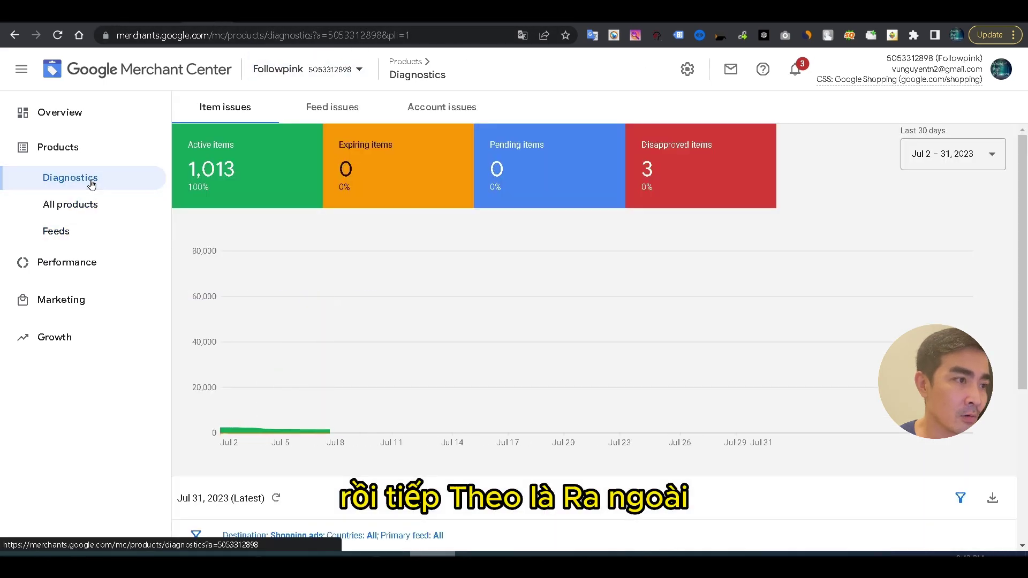
scroll(342, 370, down, 5)
scroll(342, 369, up, 2)
scroll(341, 370, down, 2)
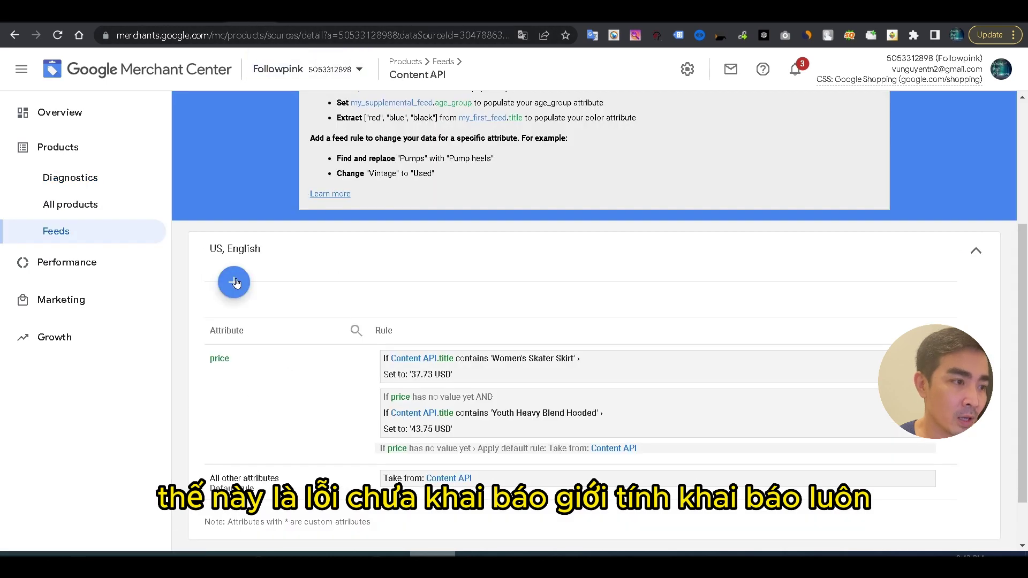
click(236, 284)
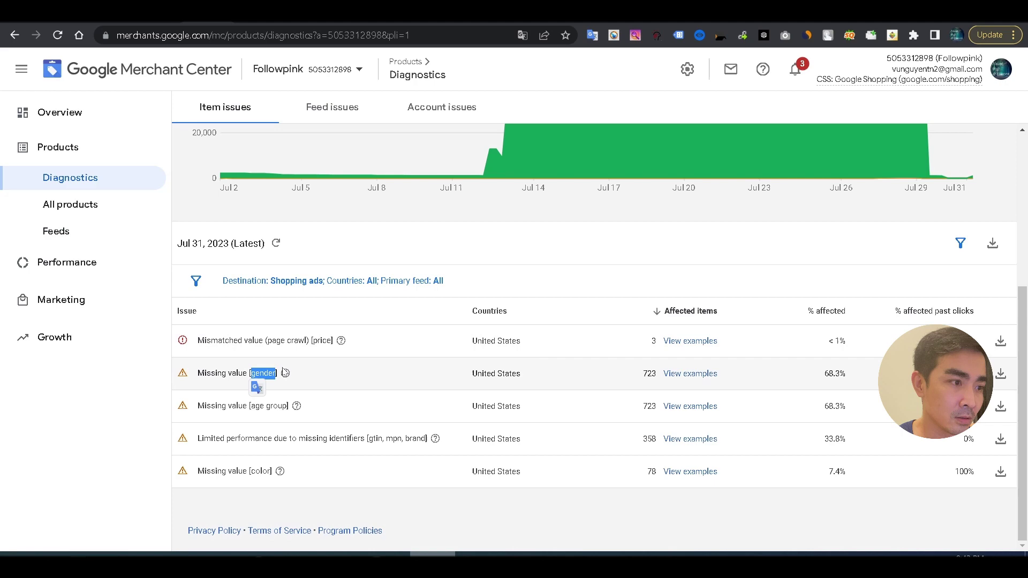
click(253, 23)
text(gender)
click(322, 353)
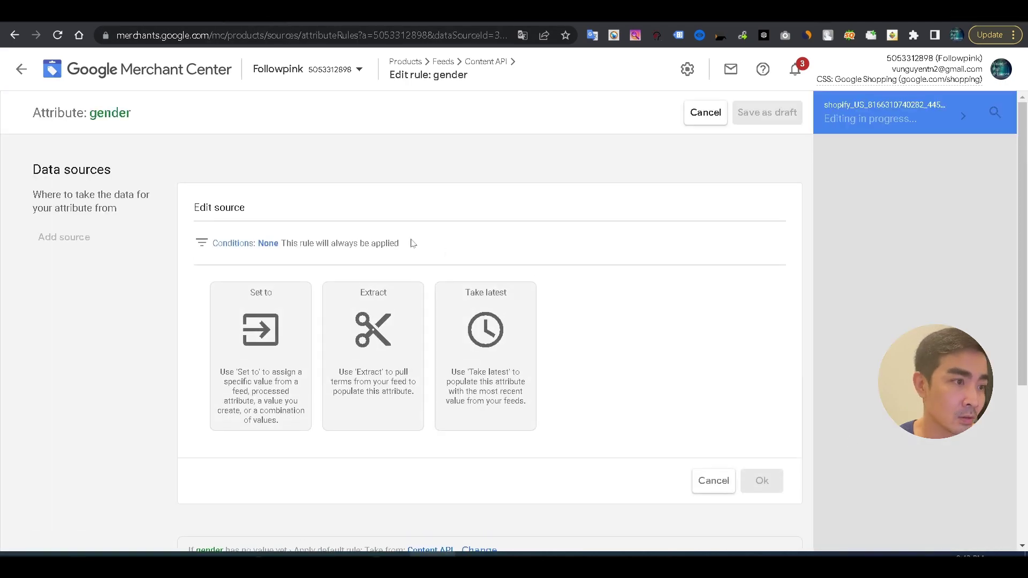
- Use Set to with the value unisex as the gender source, without conditions, and confirm it
click(255, 346)
click(271, 353)
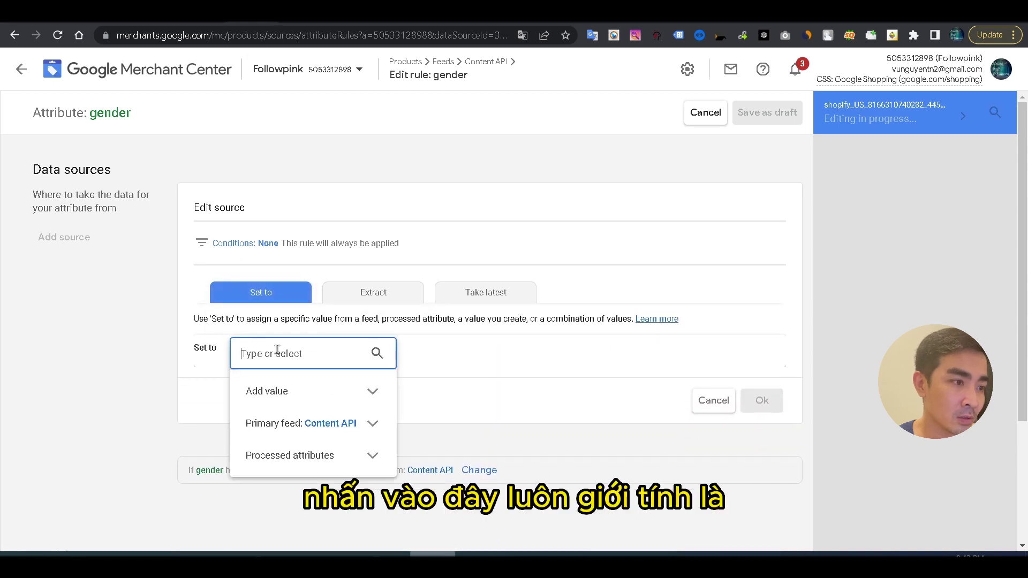
text(uni)
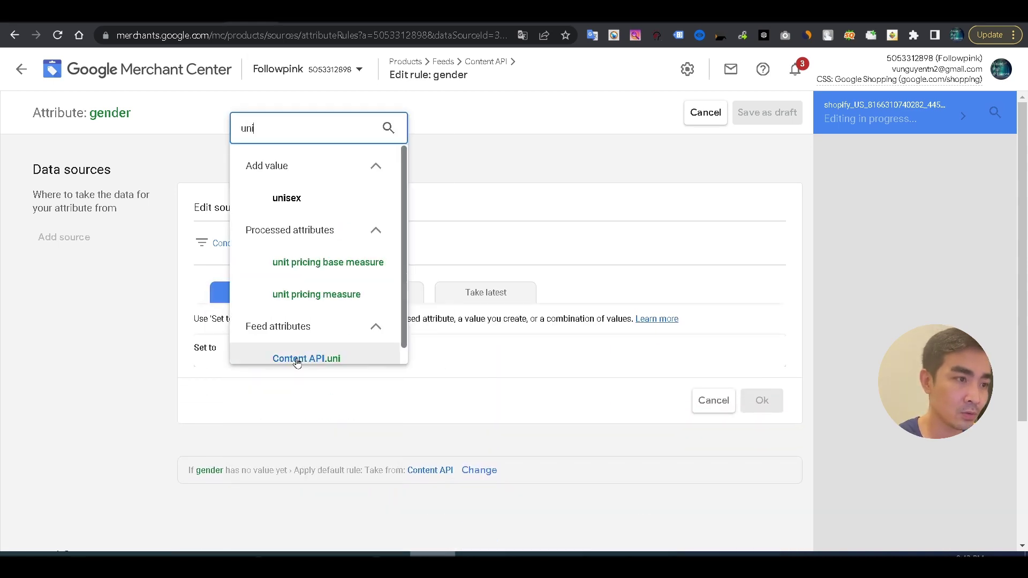
click(340, 196)
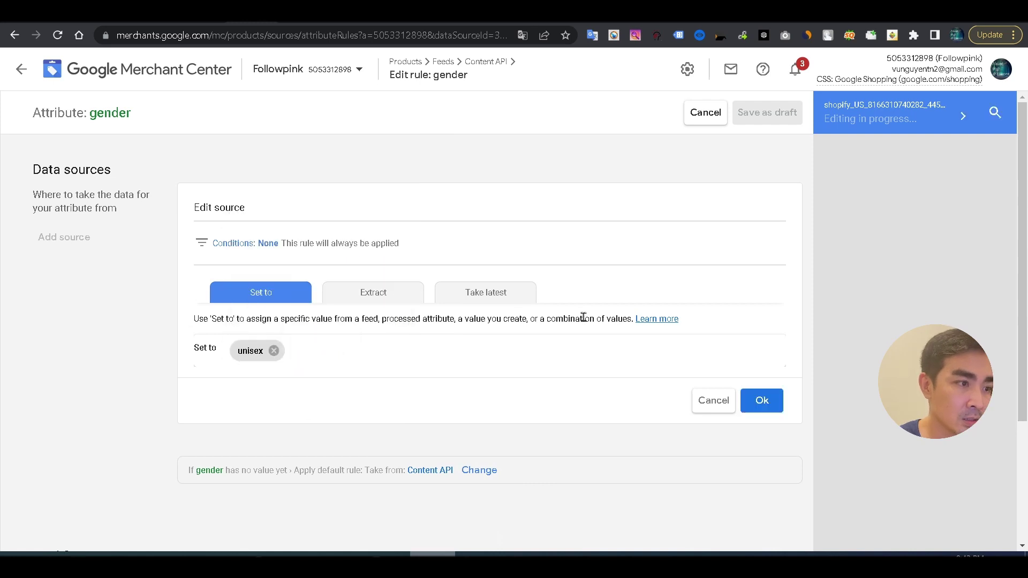
click(764, 401)
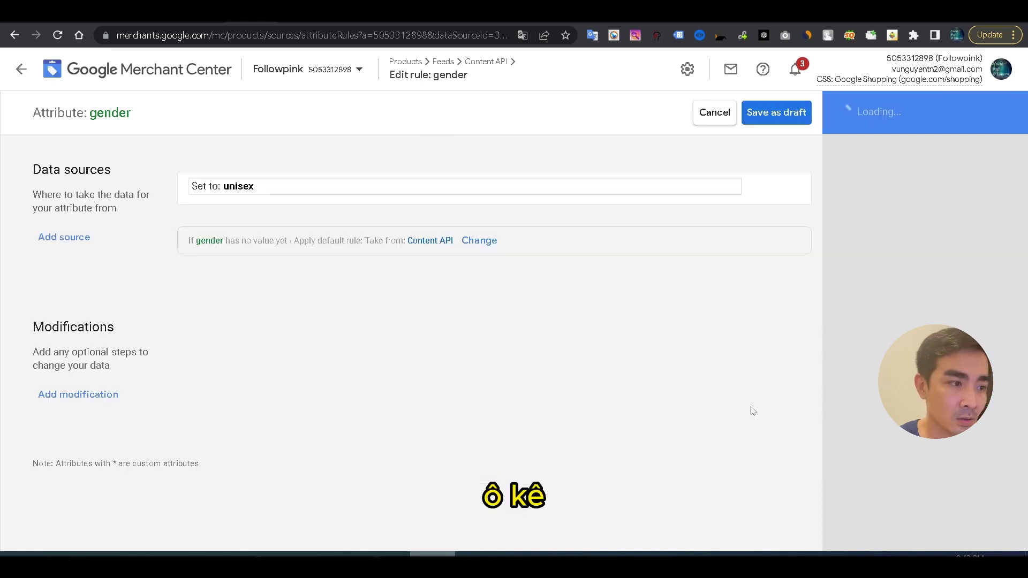
- Save the gender rule as a draft and apply it to the Content API feed
click(785, 118)
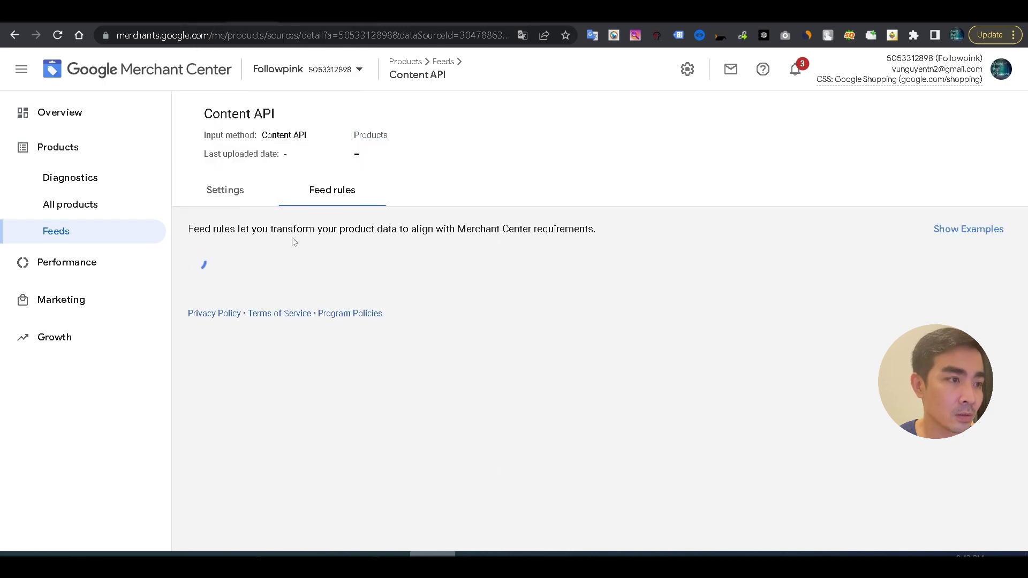
scroll(268, 316, down, 3)
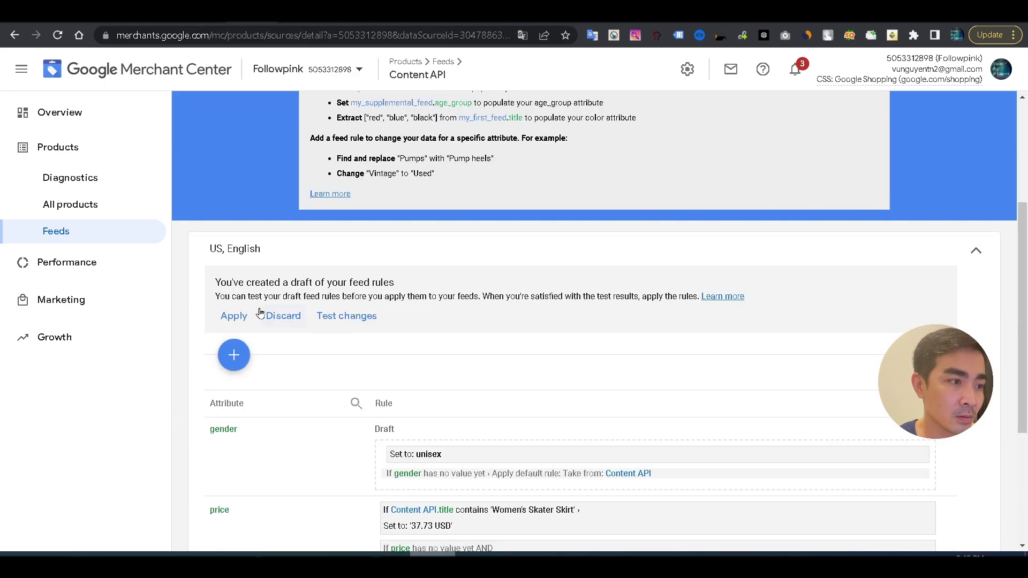
click(234, 316)
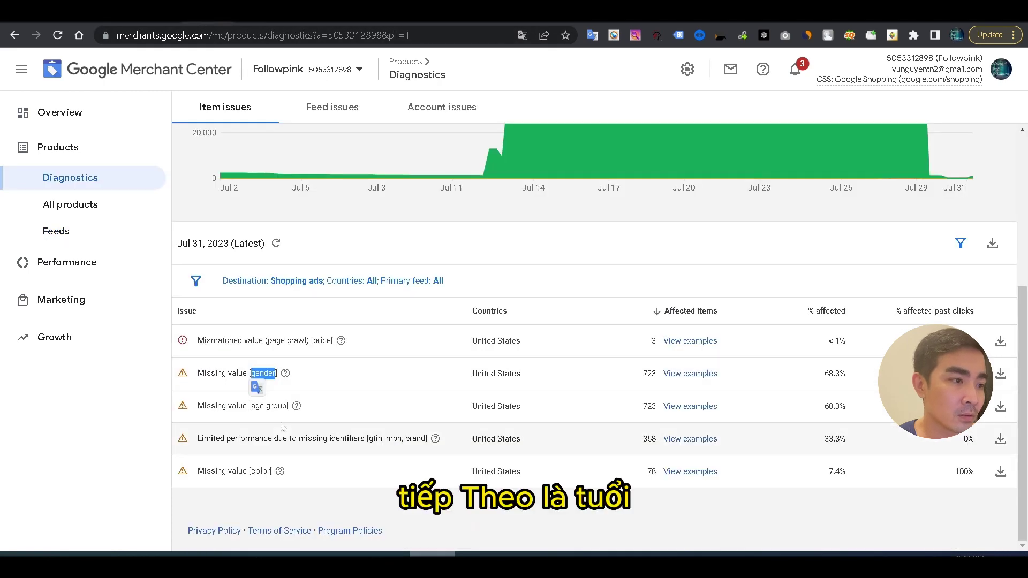
- Copy the missing age group attribute name from the Diagnostics item issues and create a Content API feed rule for it
drag(253, 405, 286, 409)
key(ctrl+c)
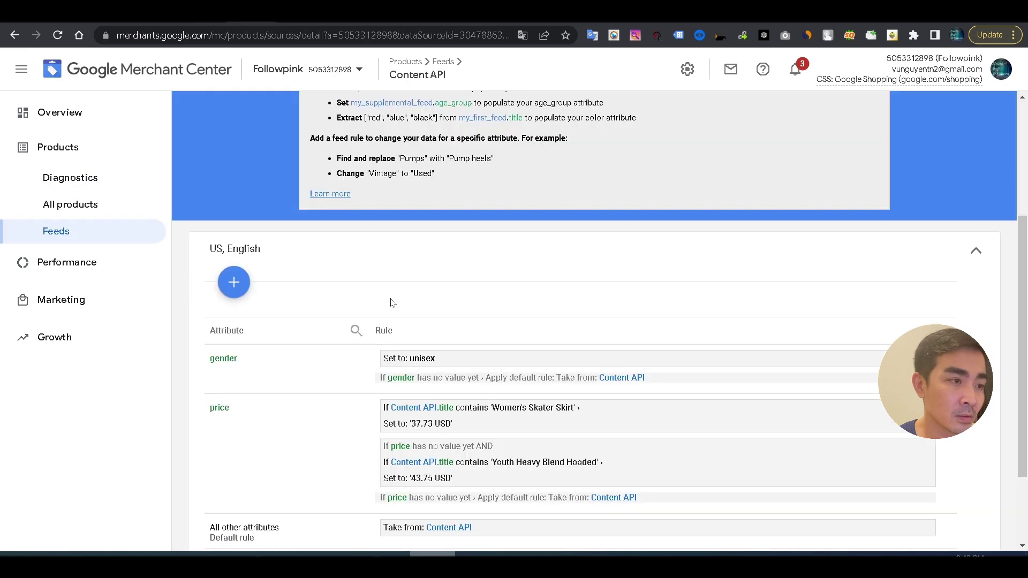
click(233, 282)
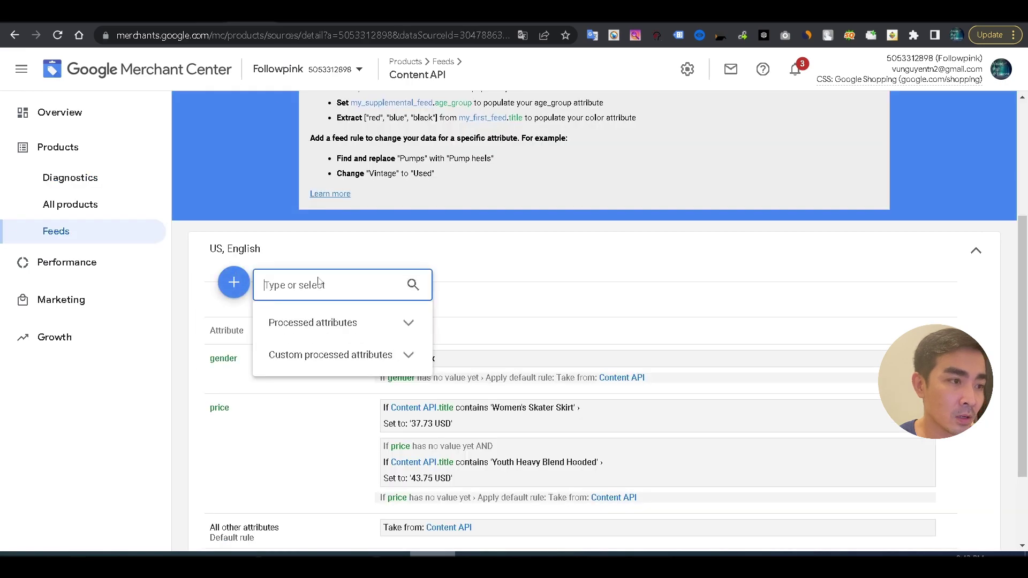
key(ctrl+v)
click(320, 354)
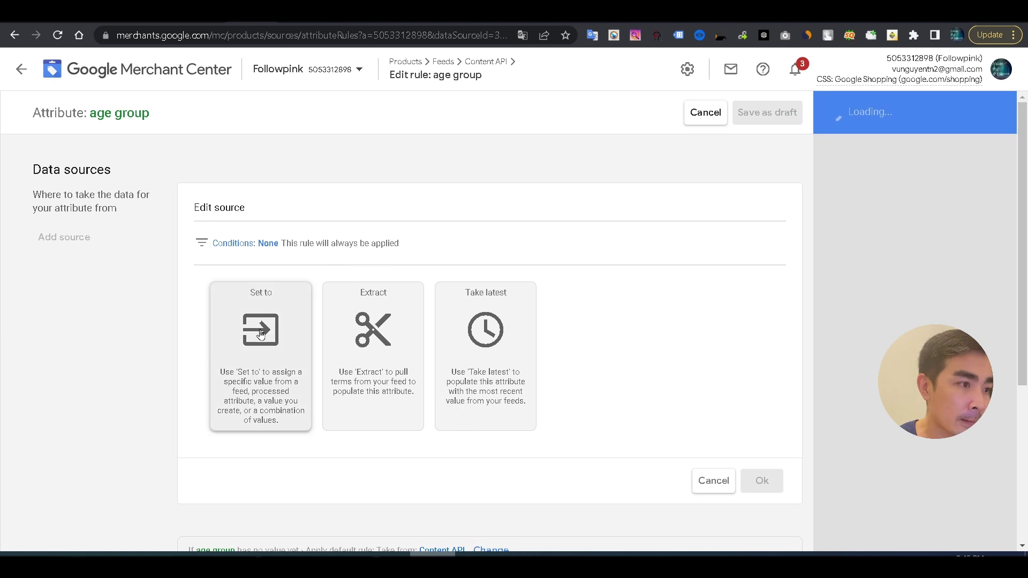
- Use Set to with the value adult as the age group source, without conditions, and confirm it
click(308, 358)
click(308, 358)
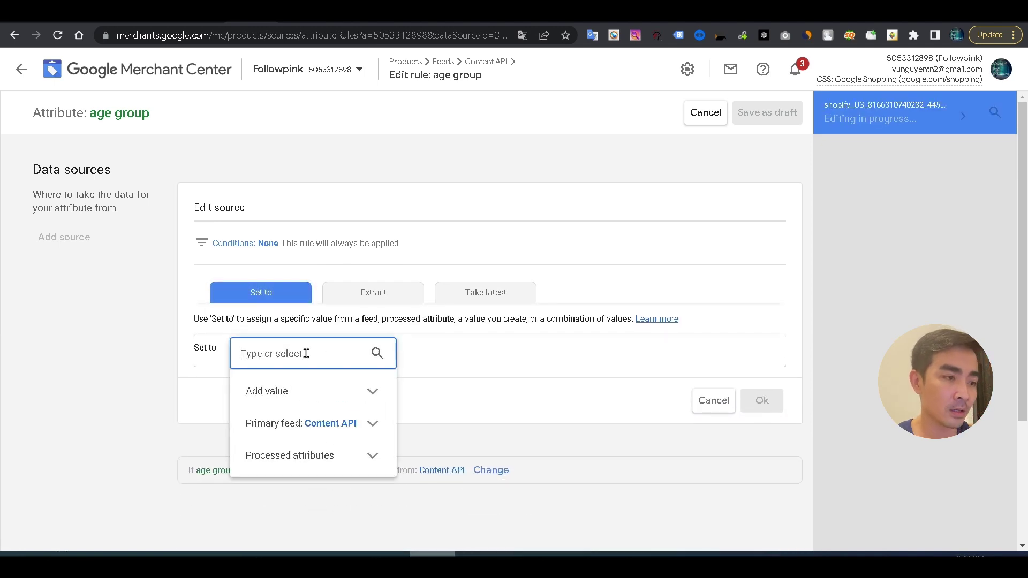
click(306, 392)
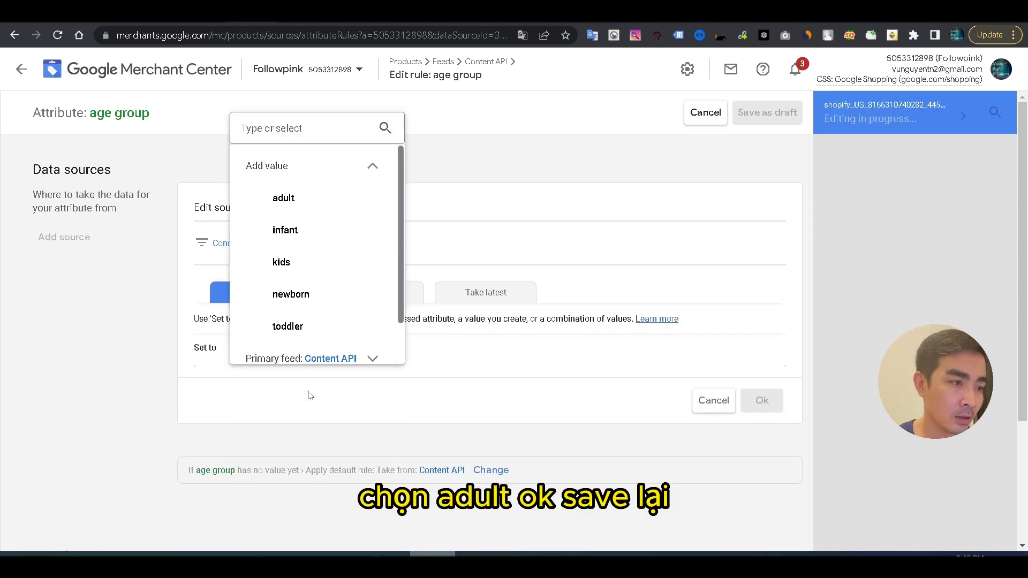
click(323, 204)
click(762, 401)
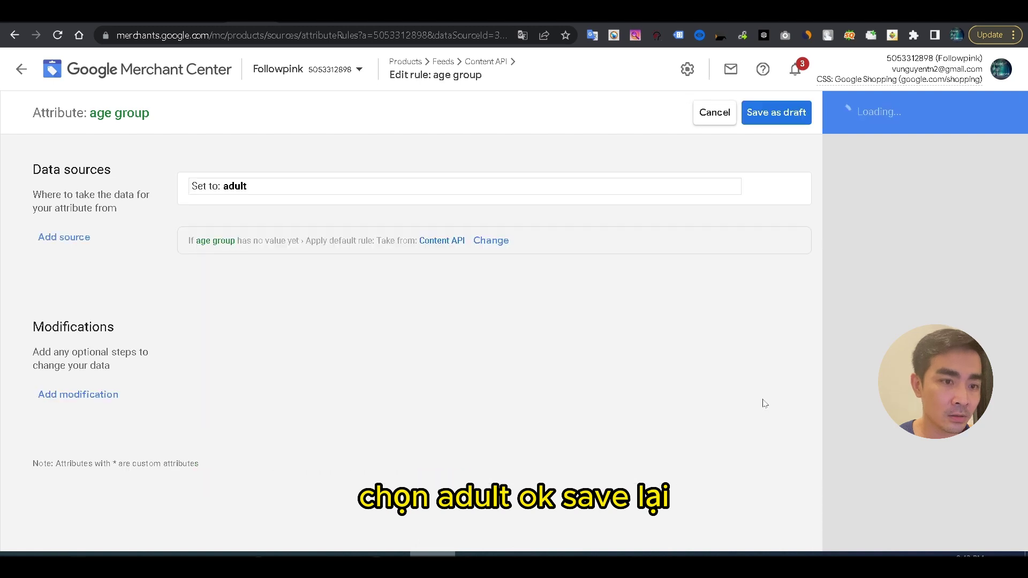
- Save the age group rule as a draft and apply it to the Content API feed
click(781, 116)
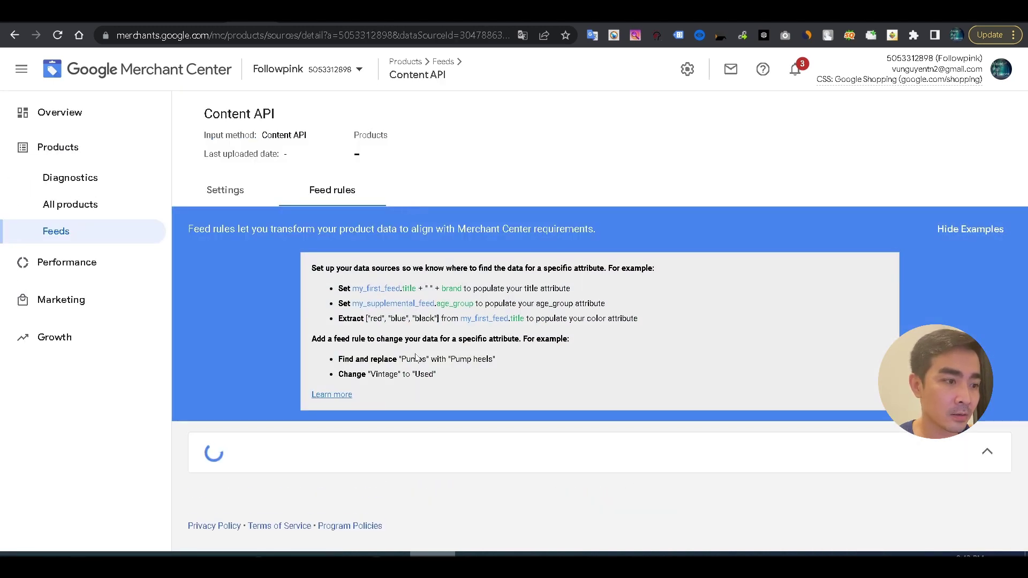
scroll(414, 358, down, 3)
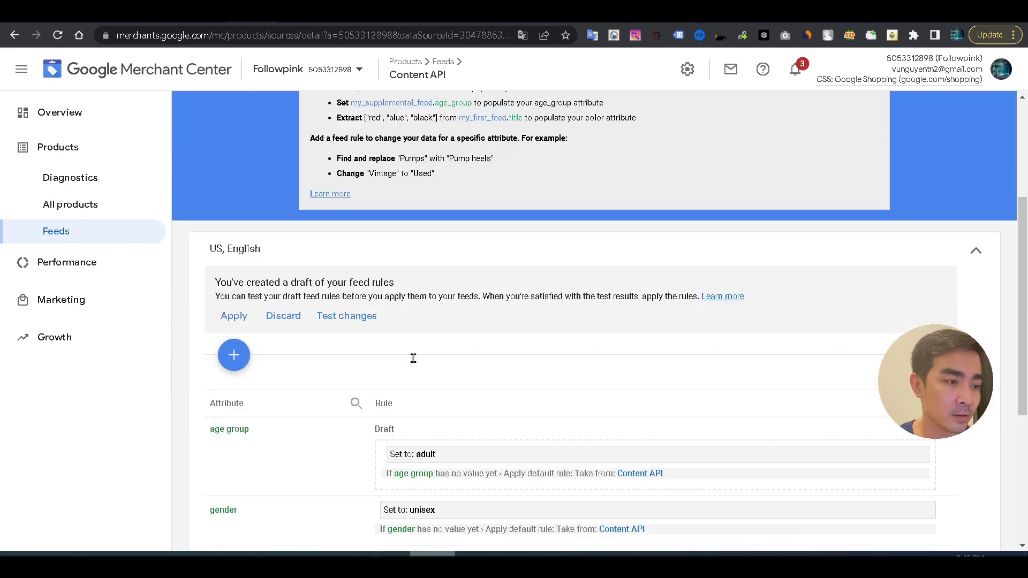
click(234, 316)
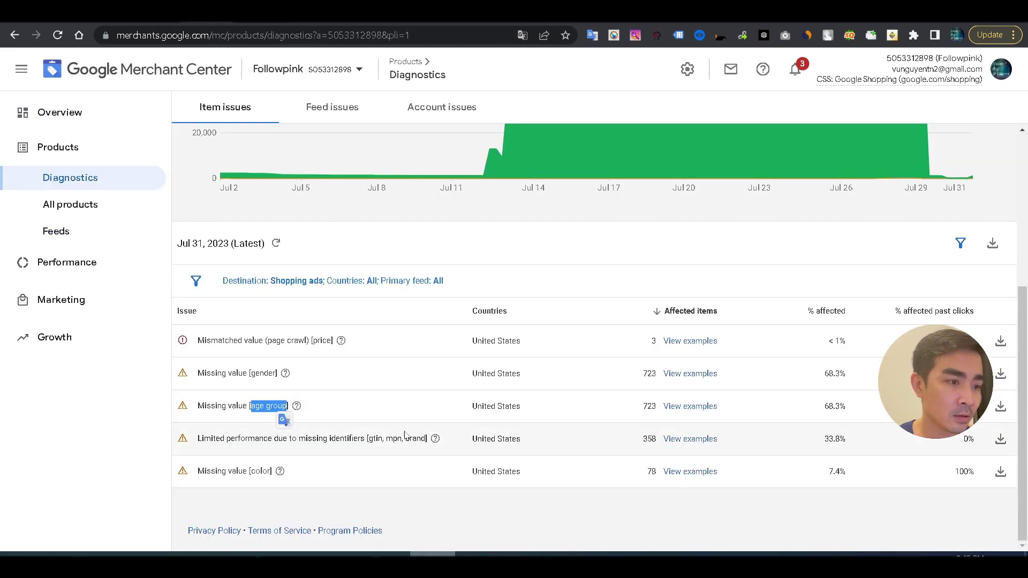
- Check the missing identifiers gtin and mpn in the Diagnostics item issues and create a Content API feed rule for mpn
double_click(375, 438)
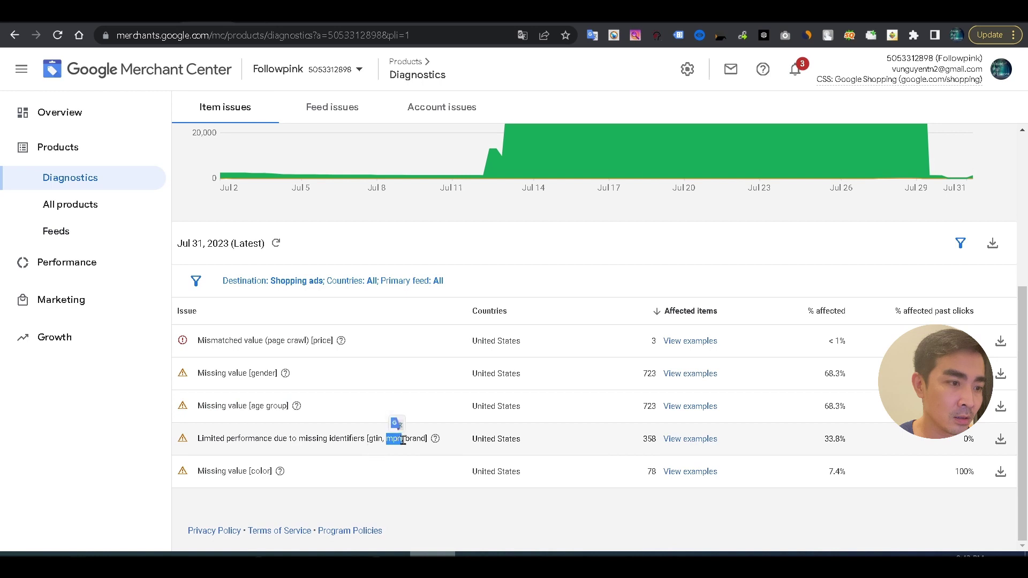
double_click(375, 439)
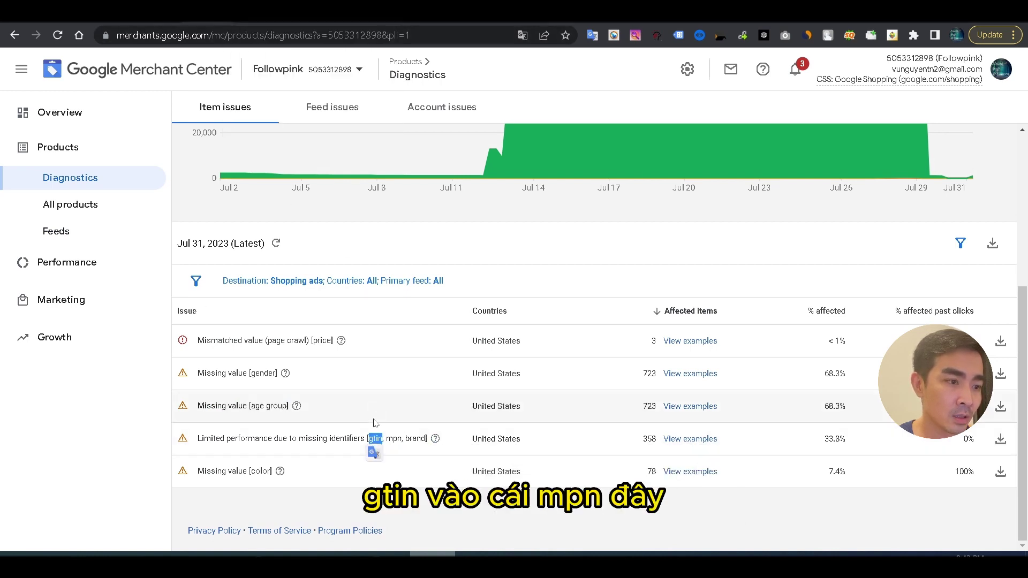
double_click(392, 439)
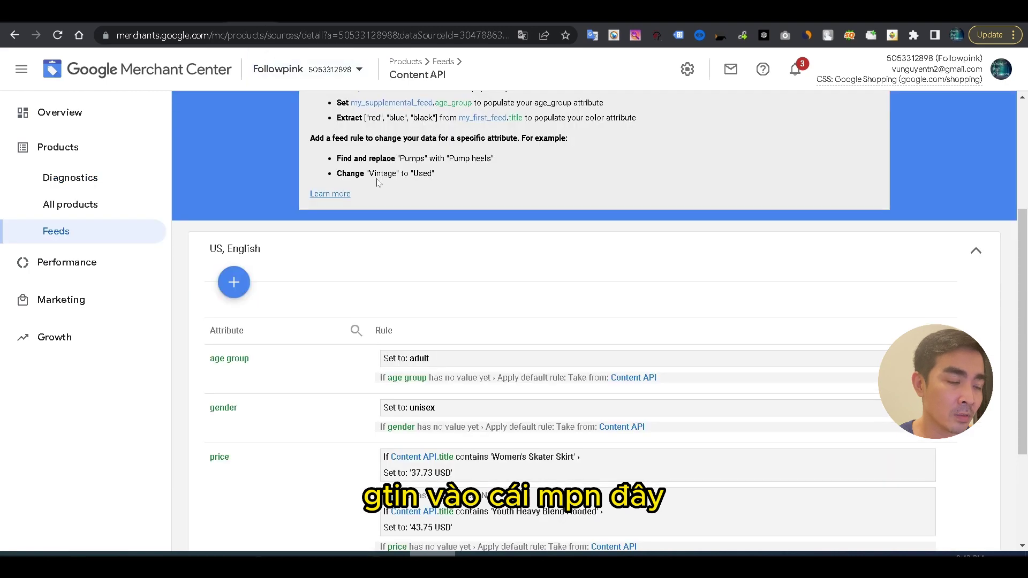
click(246, 283)
text(mpn)
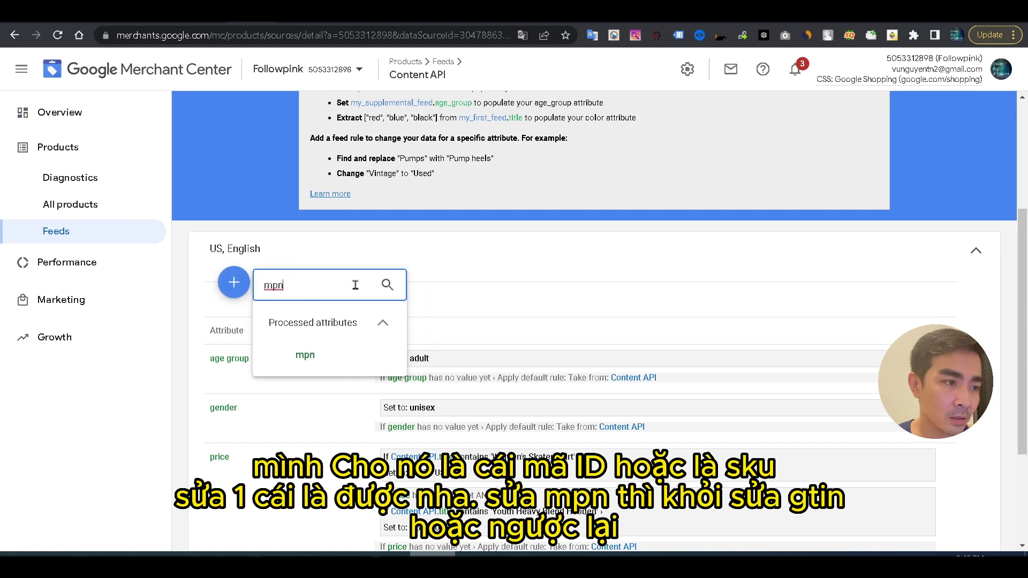
click(316, 349)
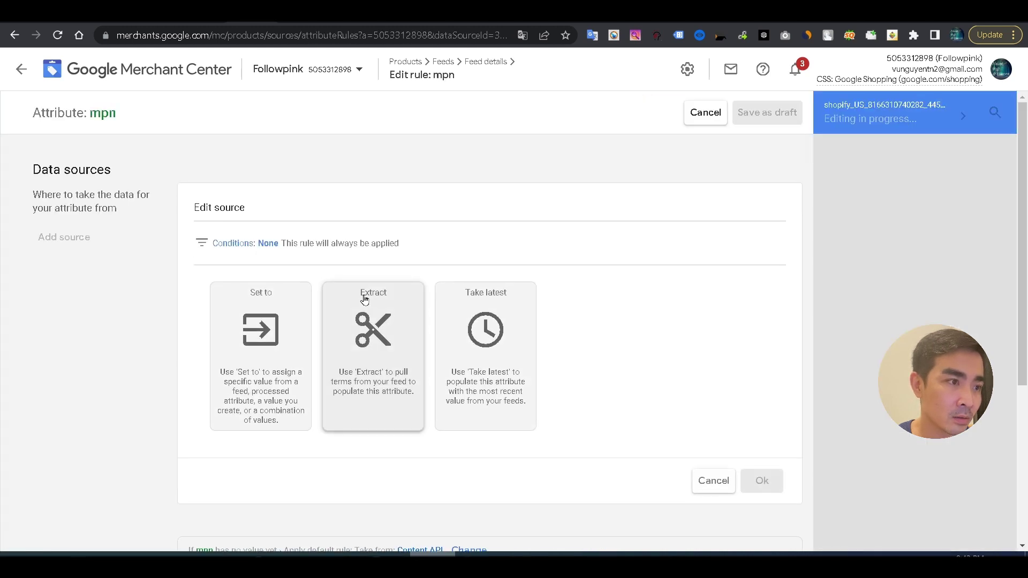
- Use Set to with the primary feed's Content API id attribute as the mpn source and confirm it
click(266, 361)
click(282, 353)
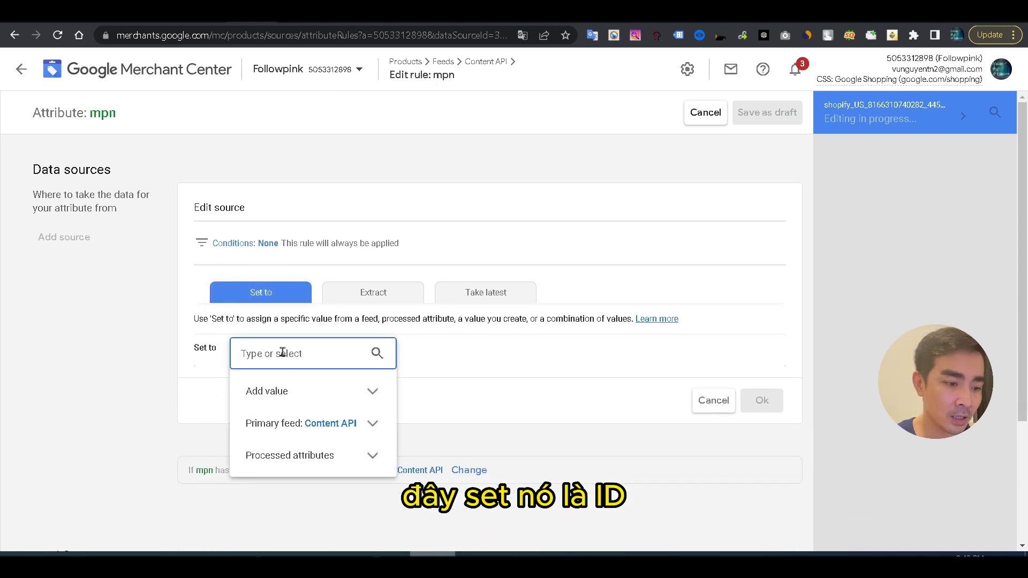
text(id)
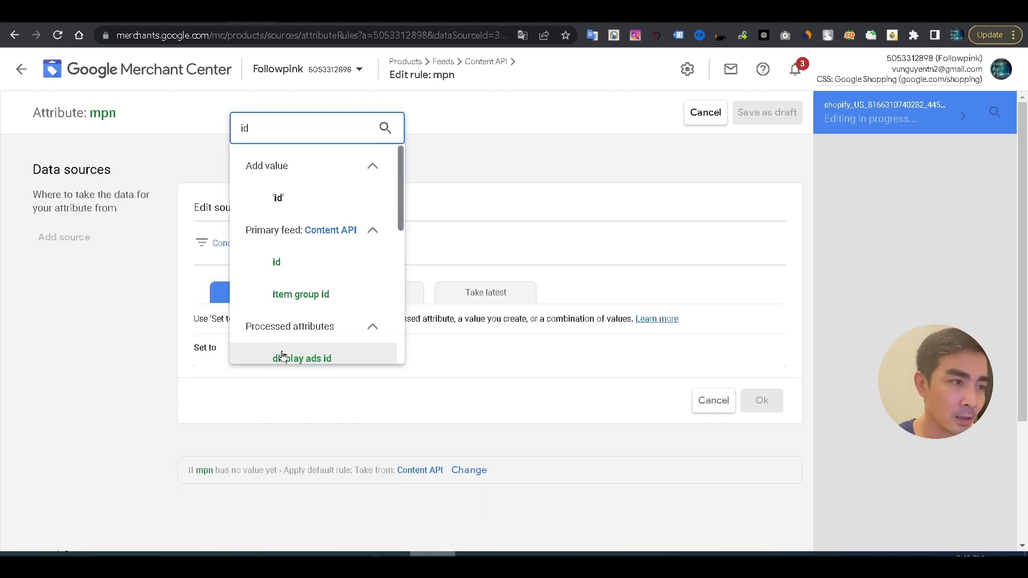
click(301, 263)
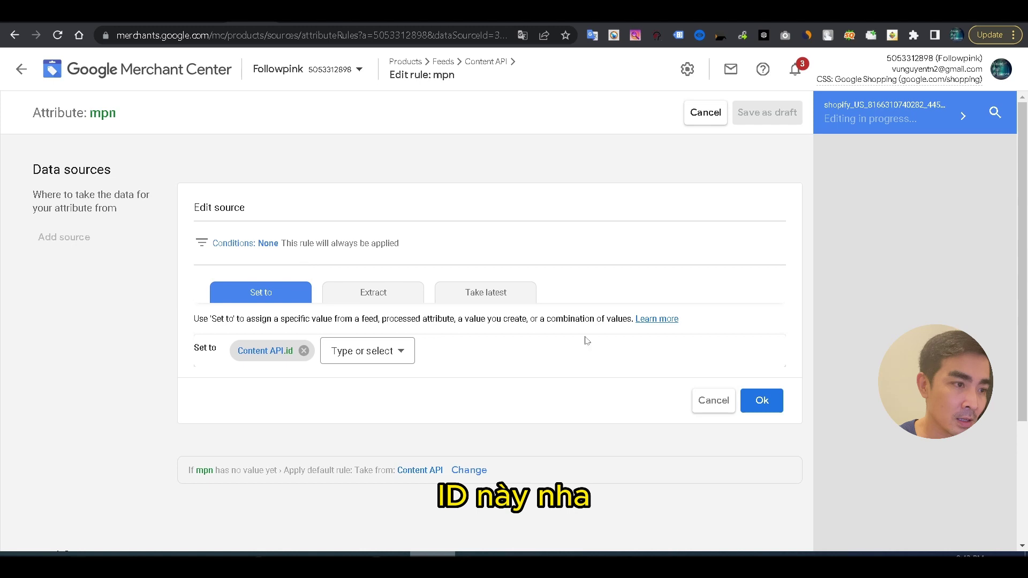
click(763, 402)
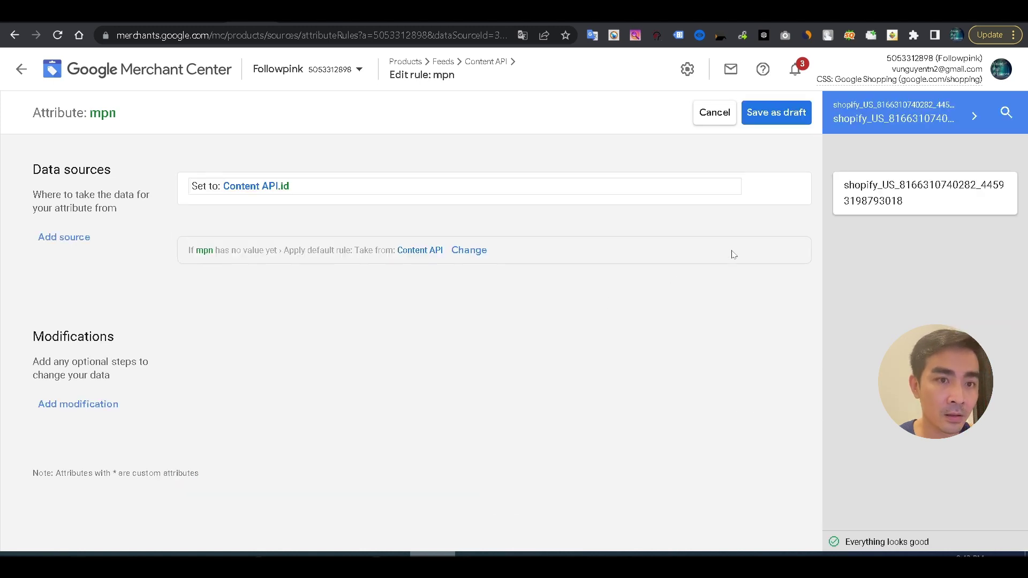
- Save the mpn rule as a draft and apply it to the Content API feed
click(793, 118)
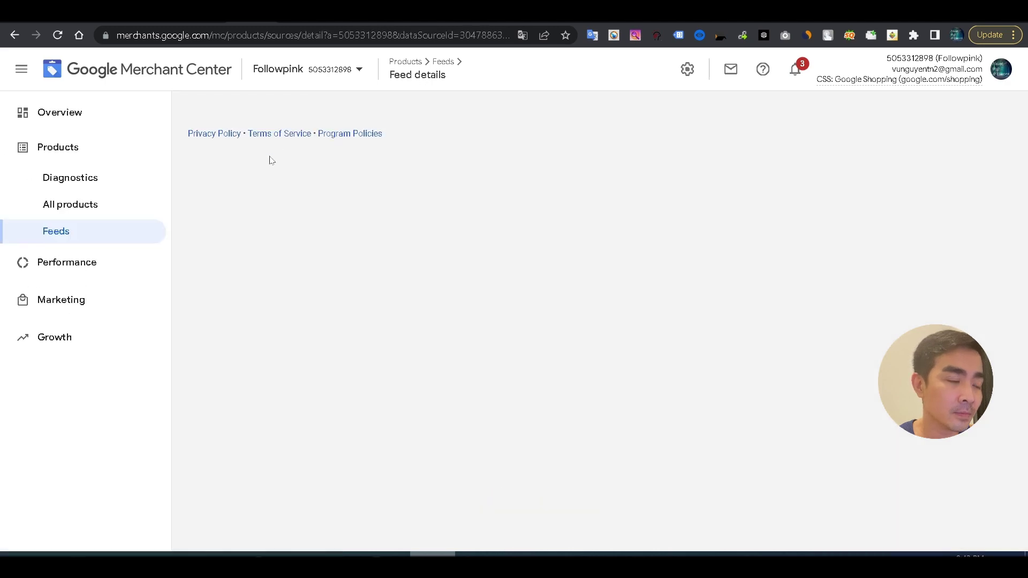
scroll(309, 333, down, 3)
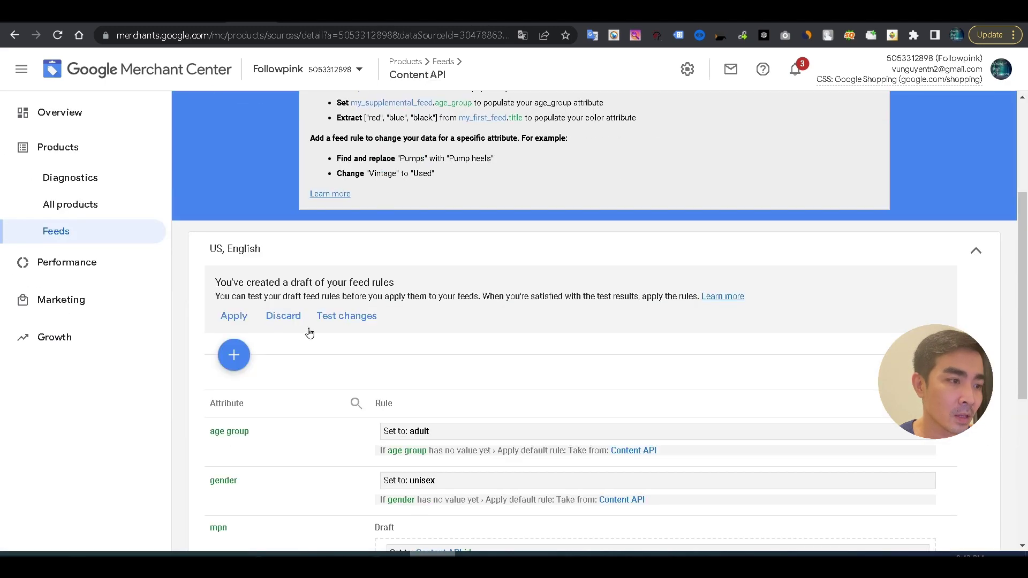
click(233, 316)
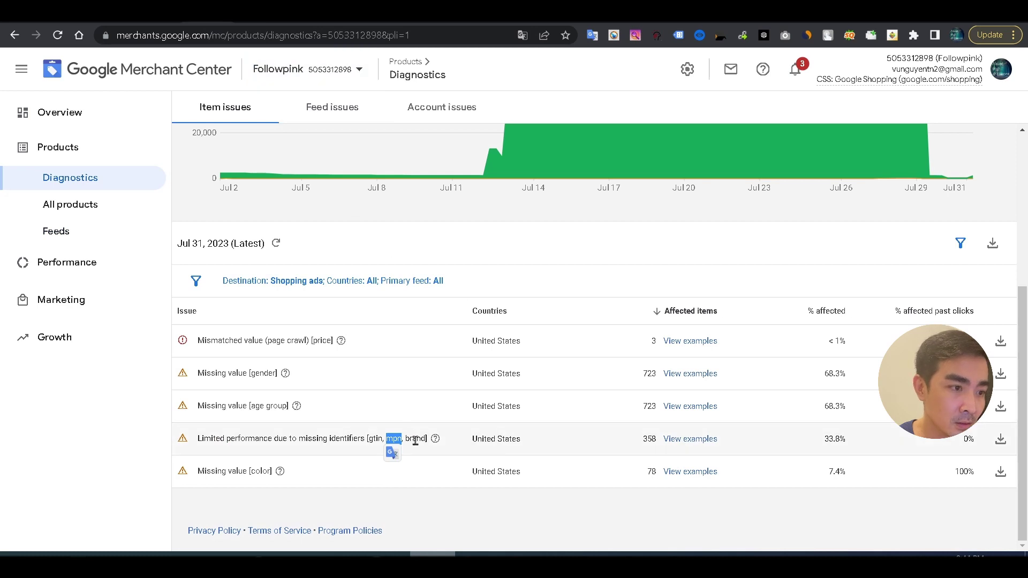
- Return from the Diagnostics item issues to the Content API feed rules and create a rule for the brand attribute
click(245, 23)
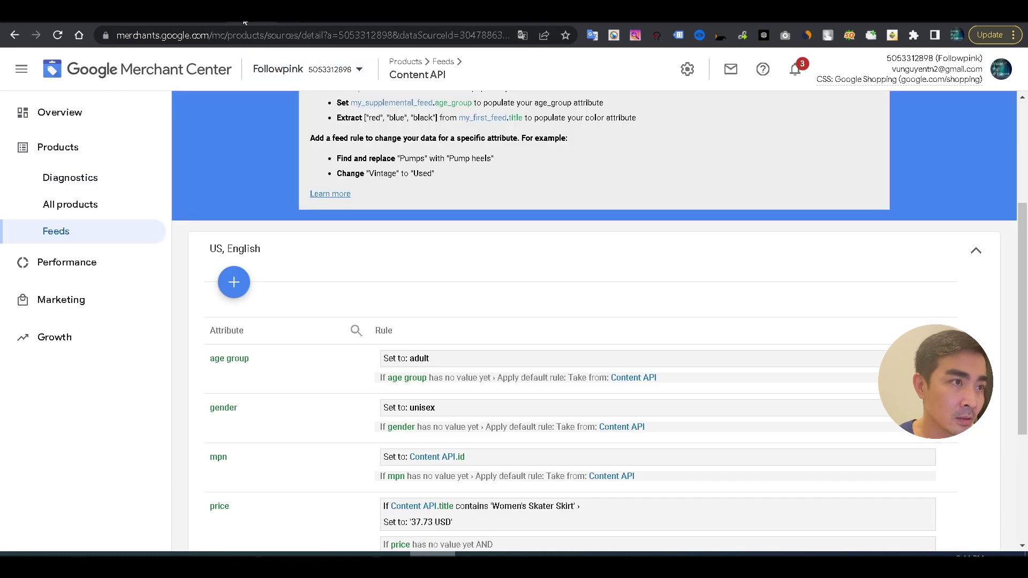
click(233, 282)
text(brand)
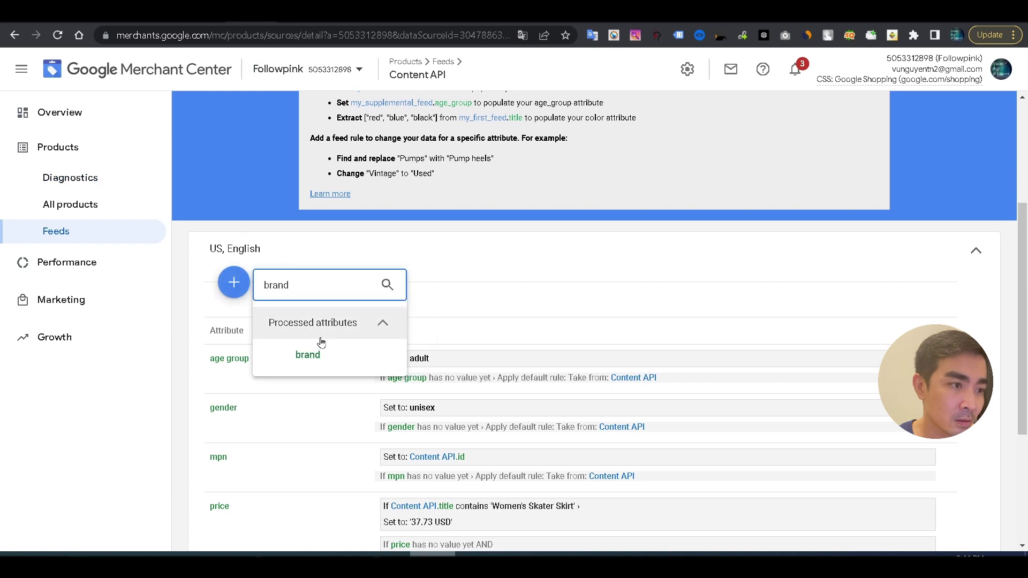
click(318, 349)
- Use Set to with the added value followpink as the brand source, without conditions, and confirm it
click(263, 305)
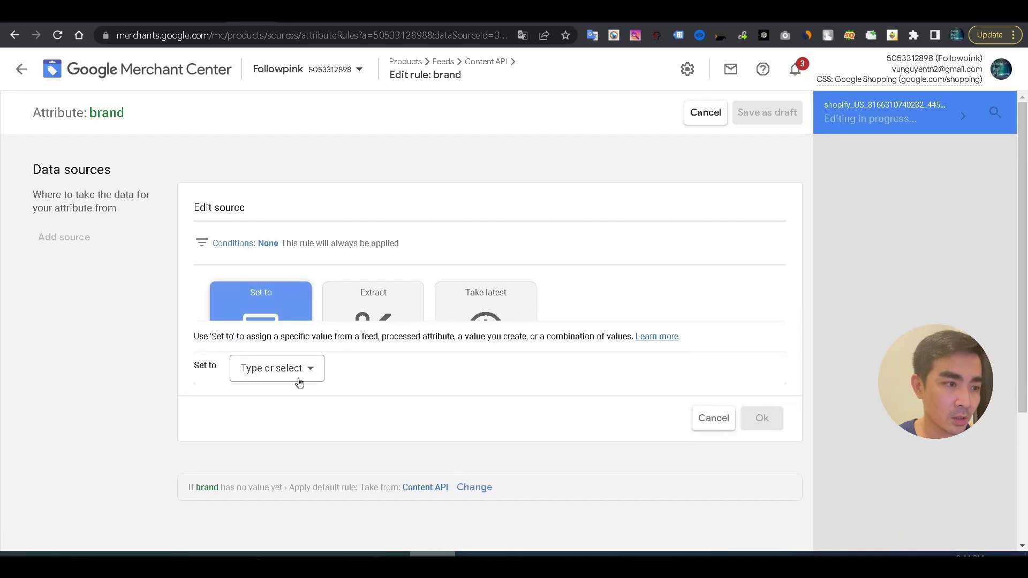
click(298, 362)
text(follo)
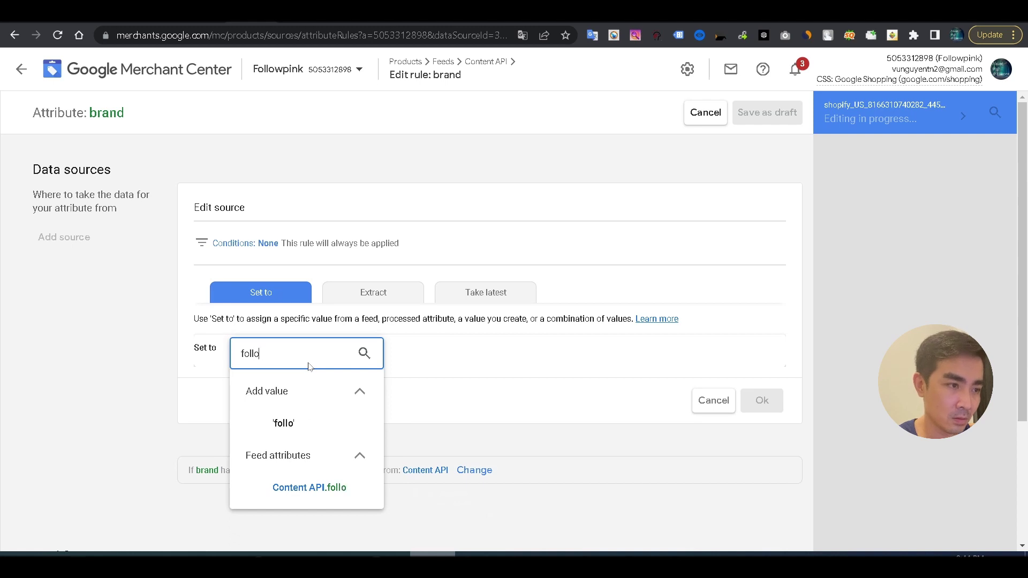
text(wpink)
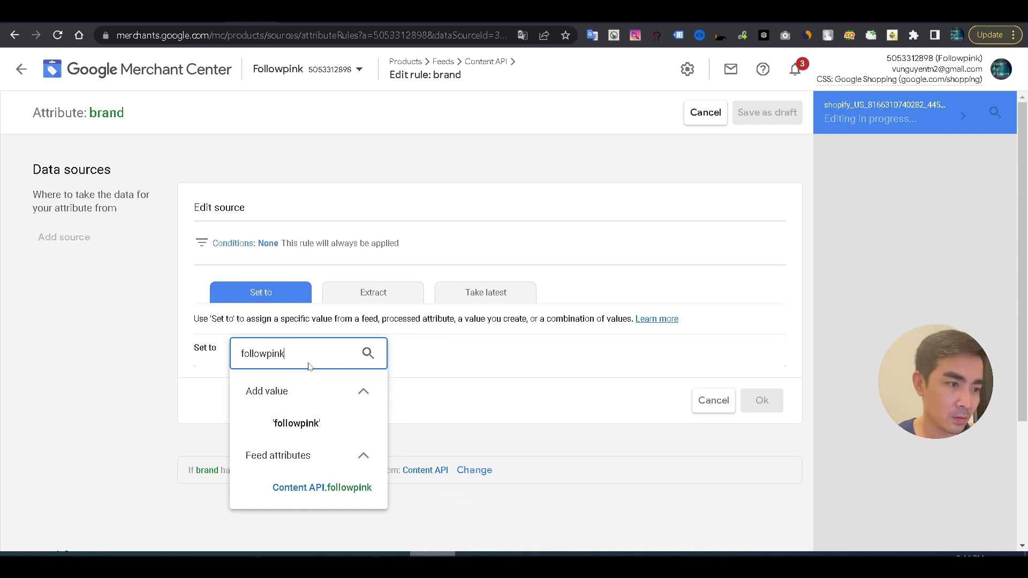
click(318, 426)
click(761, 399)
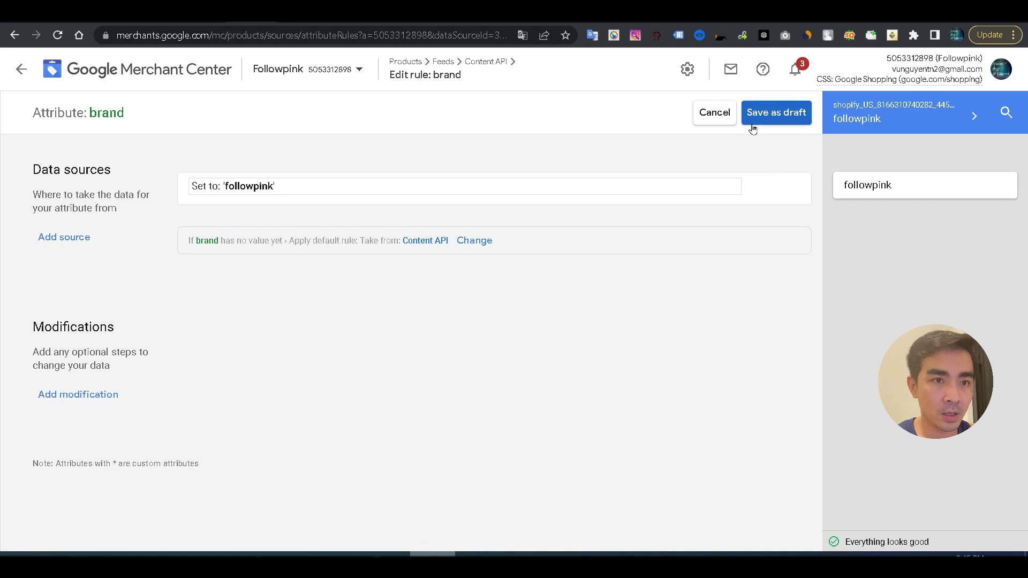
- Save the brand rule as a draft, check the missing color issue in Diagnostics and apply the drafted feed rules
click(766, 118)
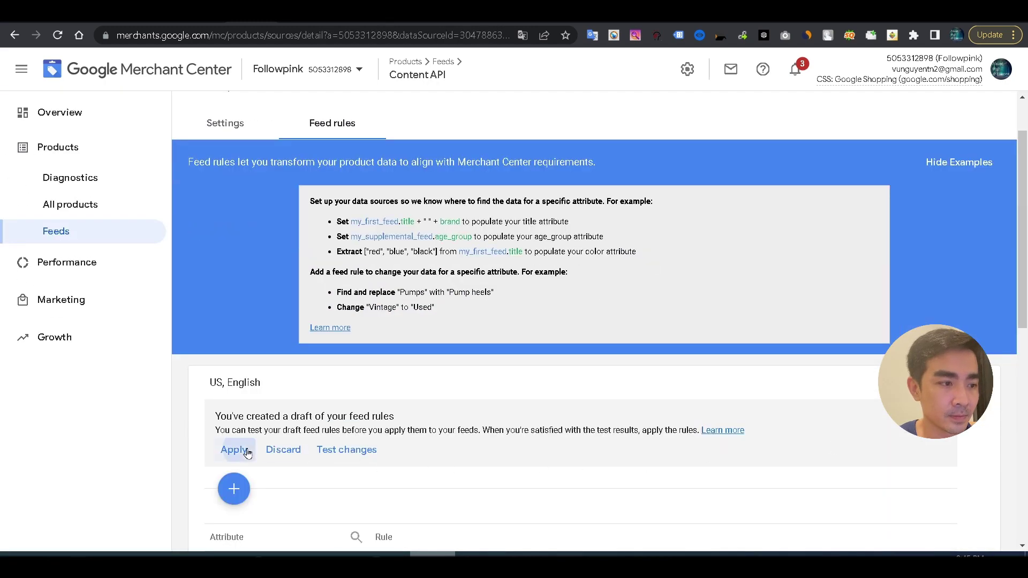
double_click(260, 471)
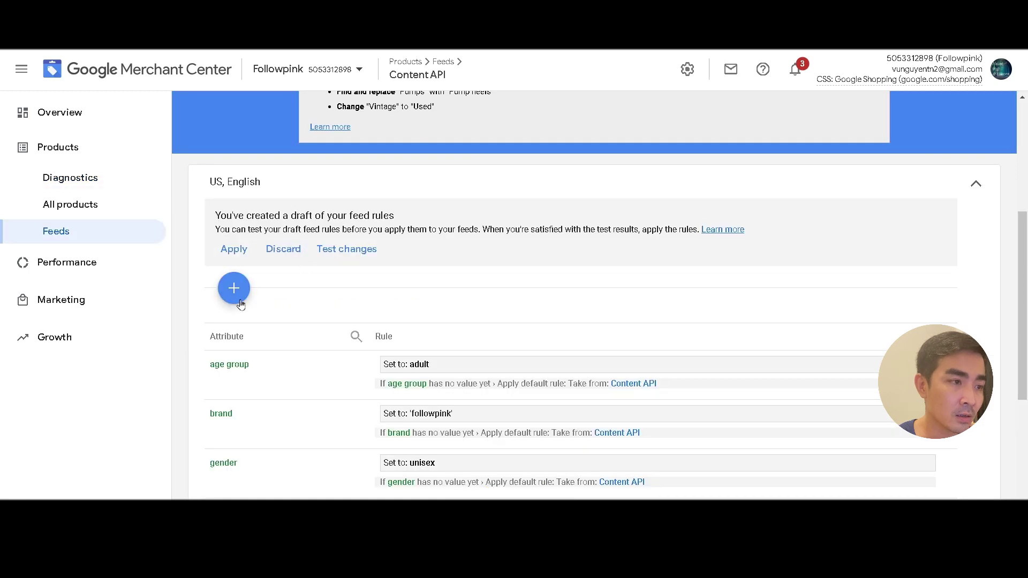
click(234, 250)
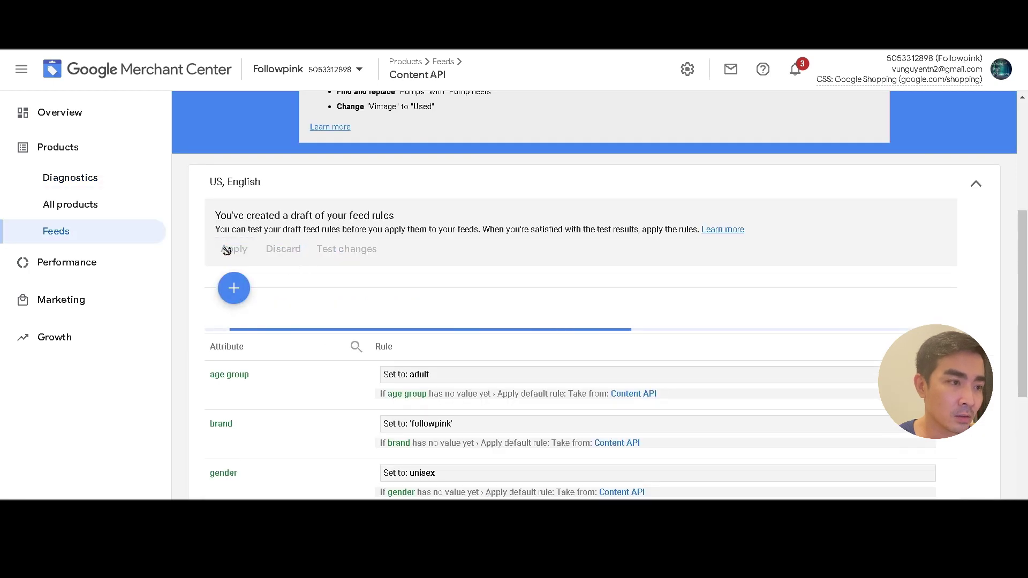
- Create a Content API feed rule for the missing color attribute
click(234, 289)
text(color)
click(330, 292)
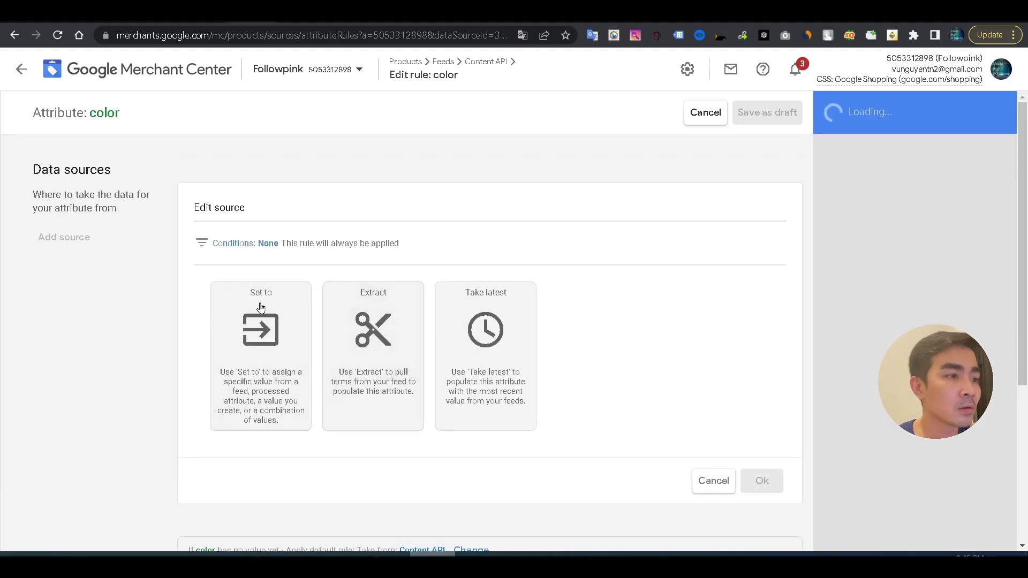
- Use Set to with the added value pink as the color source and check the missing color issue's examples in Diagnostics
click(259, 309)
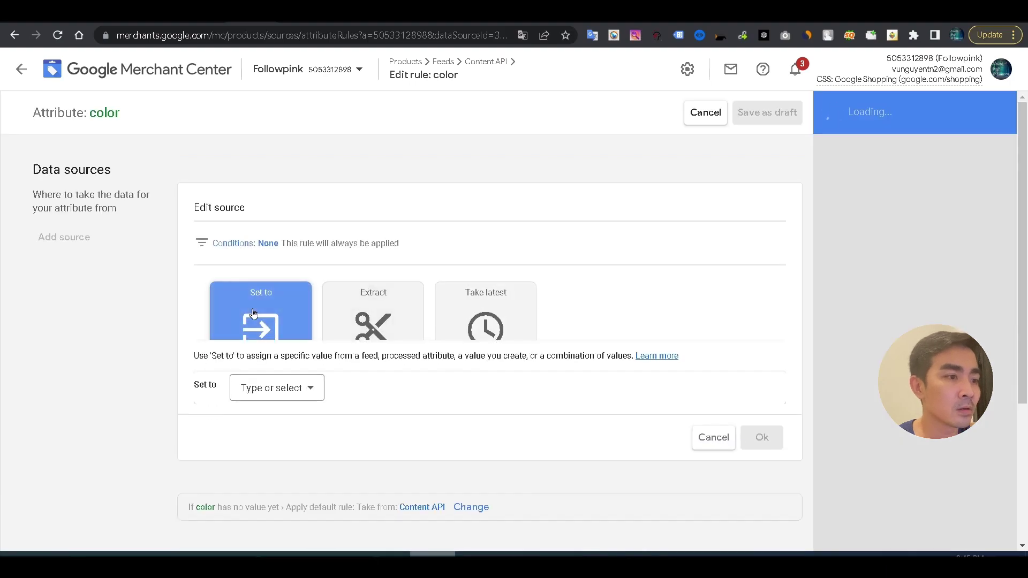
click(284, 349)
text(pink)
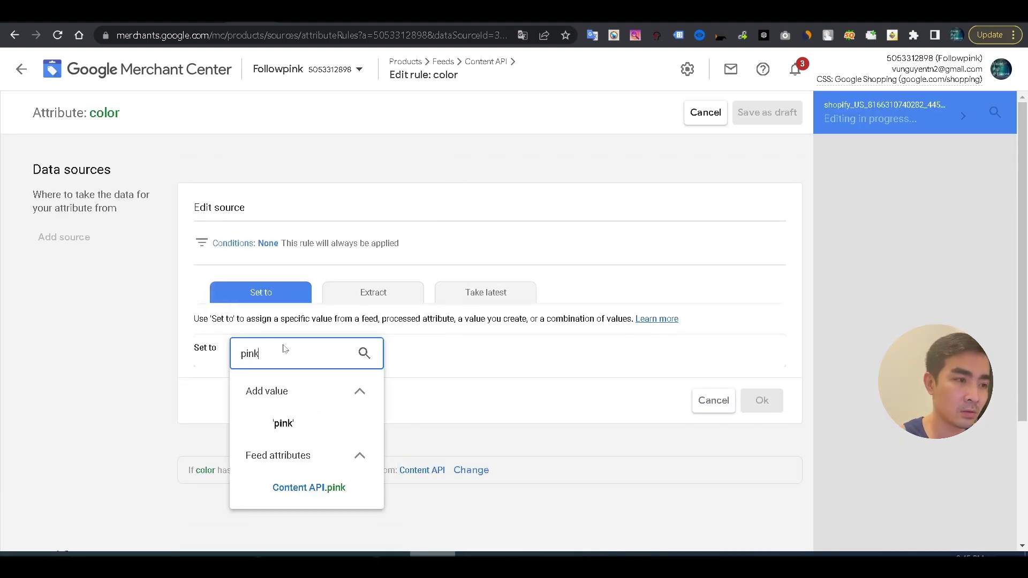
click(284, 423)
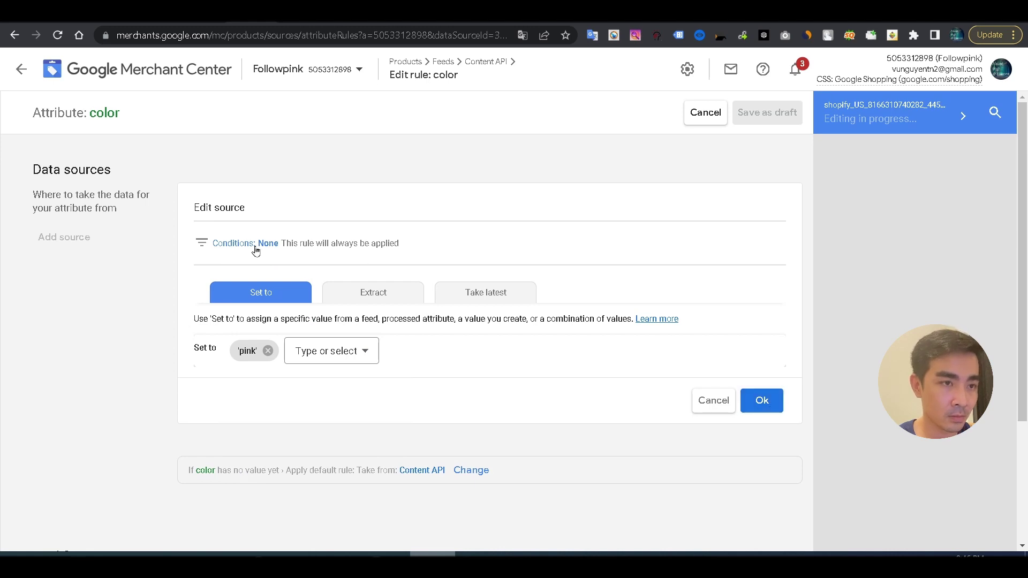
click(199, 23)
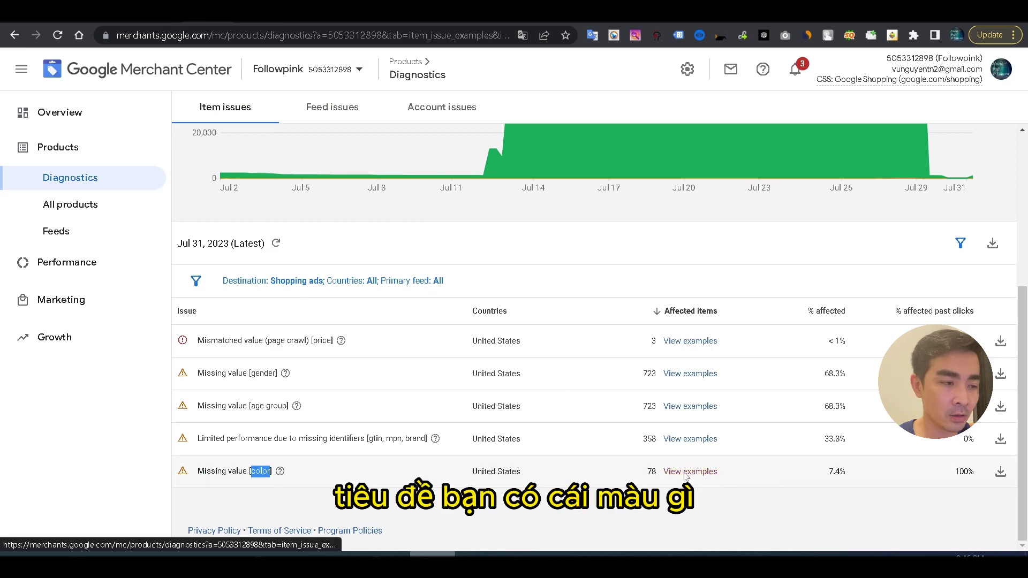
click(688, 472)
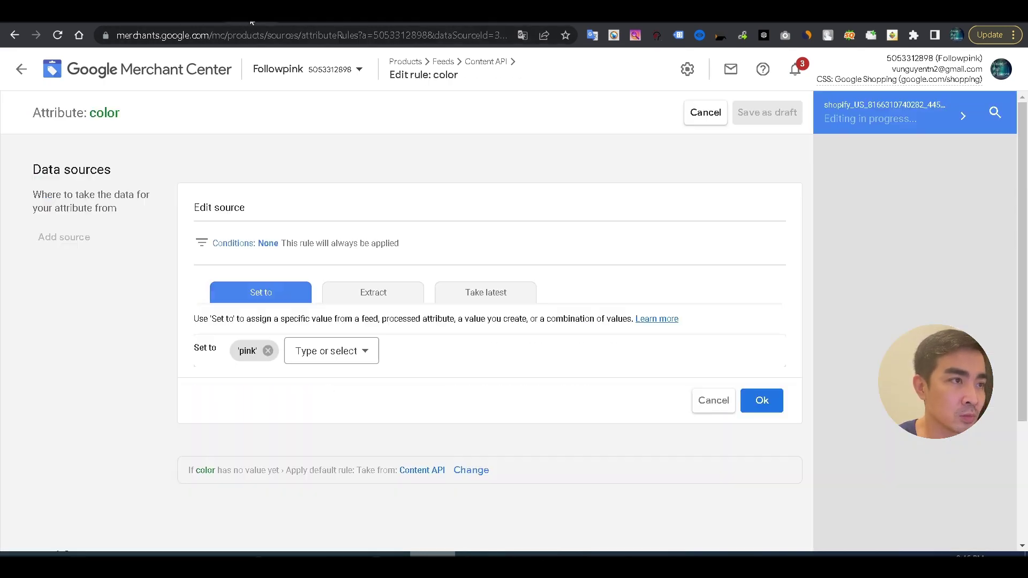
- Confirm the color source, save the color rule as a draft and apply the drafted Content API feed rules
click(759, 402)
click(791, 116)
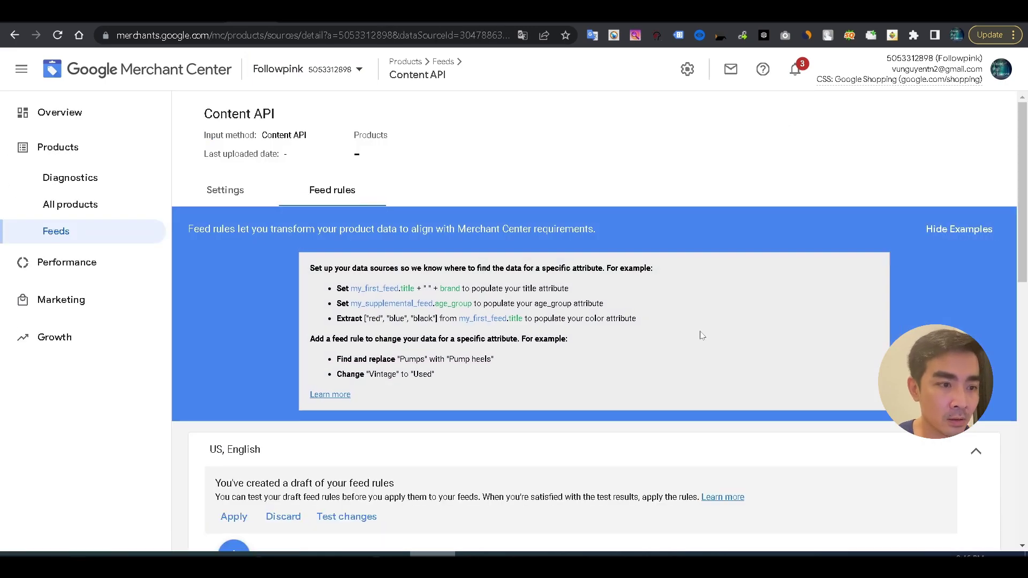
scroll(702, 335, down, 3)
click(228, 392)
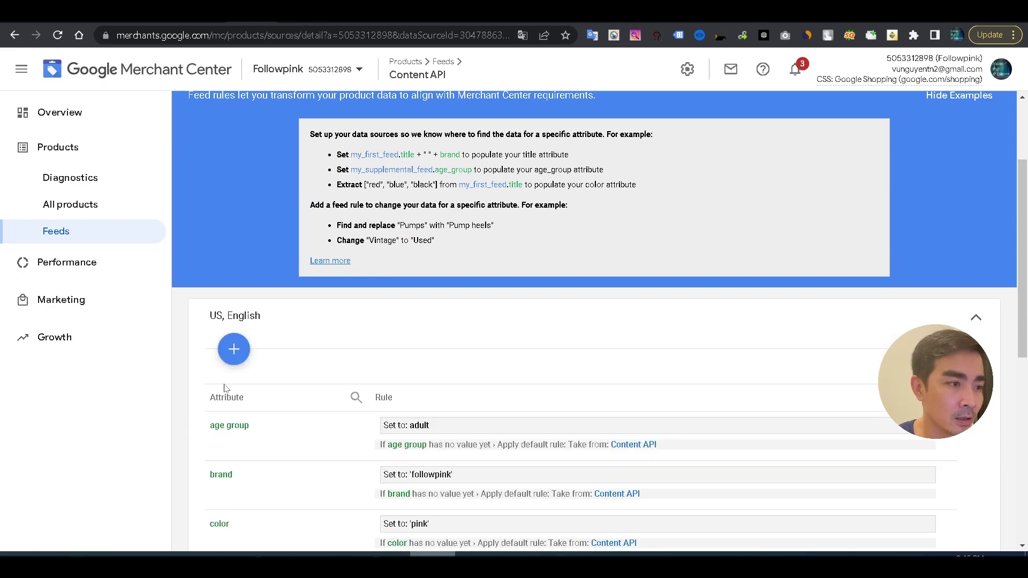
- Go through the account overview to the product Diagnostics and review the list of item issues
click(106, 126)
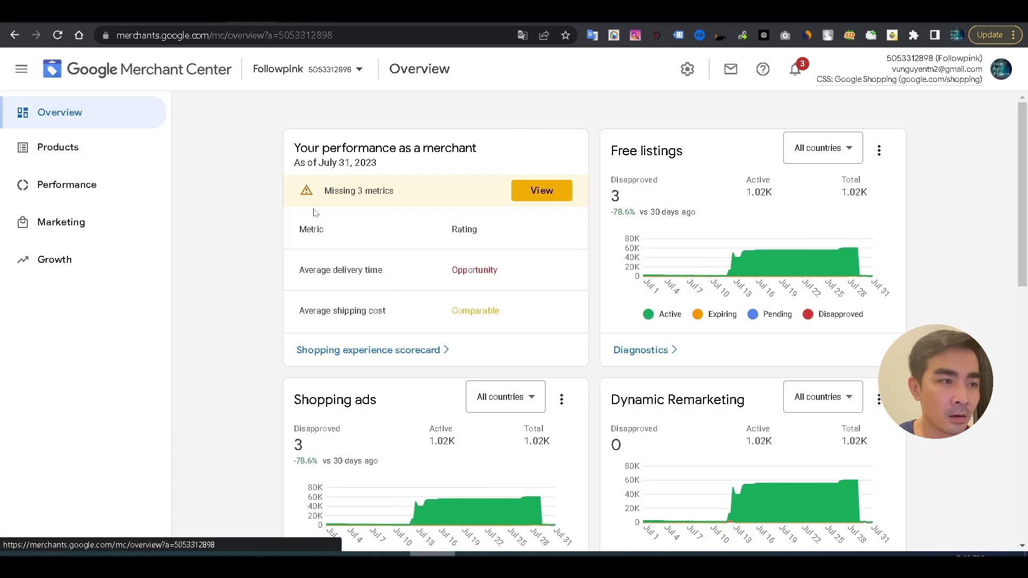
click(65, 150)
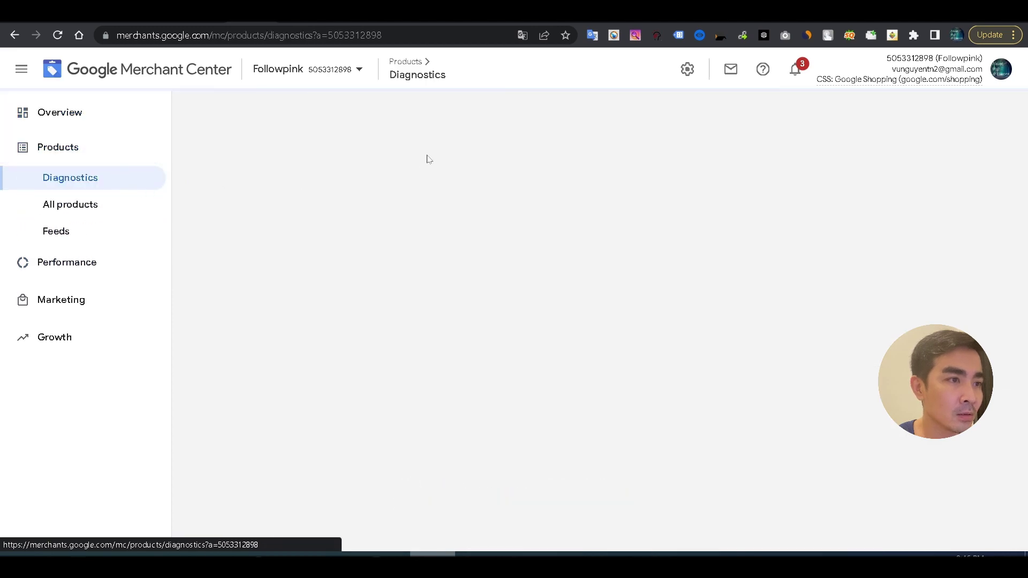
scroll(484, 238, down, 5)
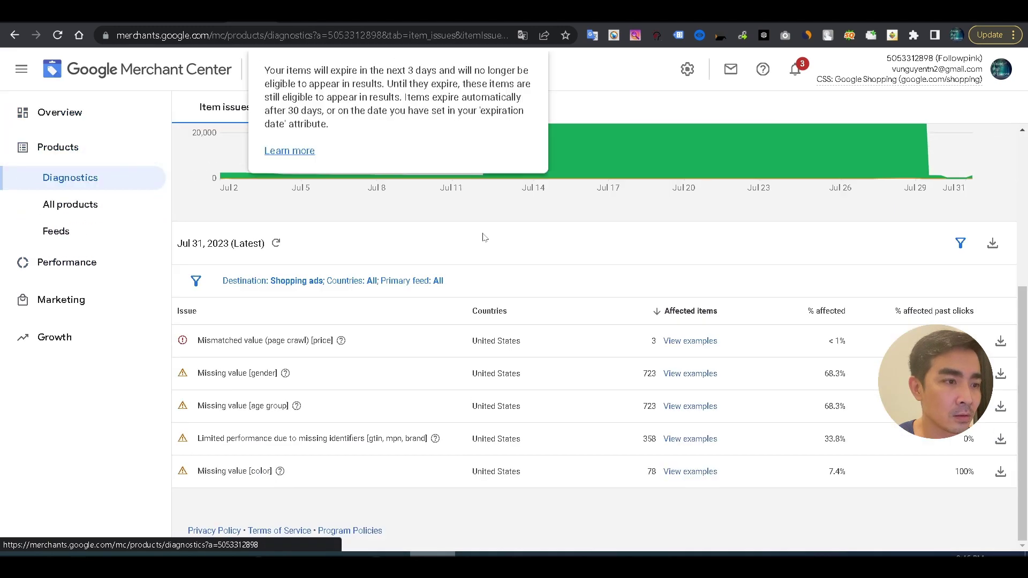
scroll(567, 264, up, 5)
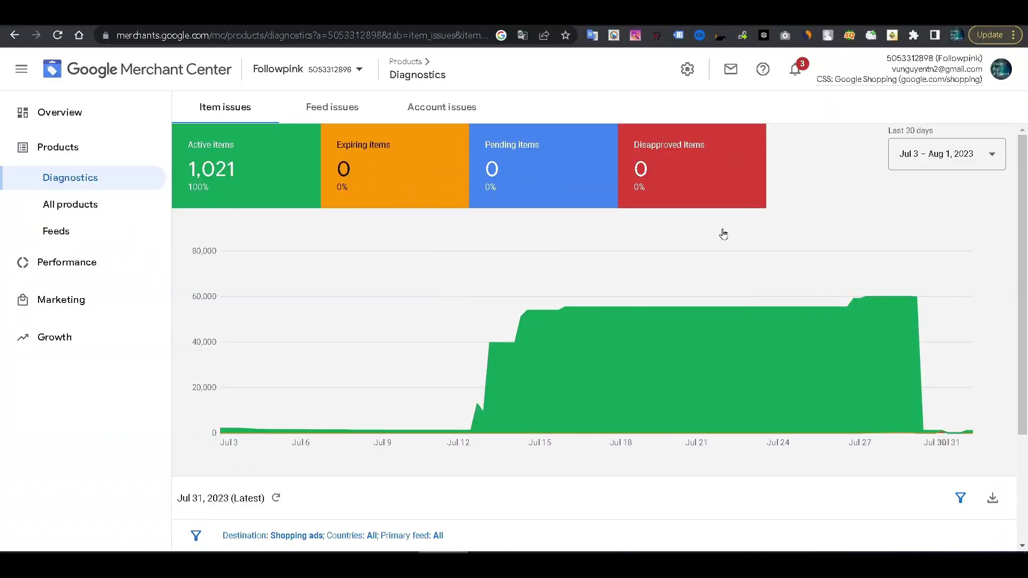
- Reload the Diagnostics page and examine the item status figures, the history chart and the issue table
click(59, 35)
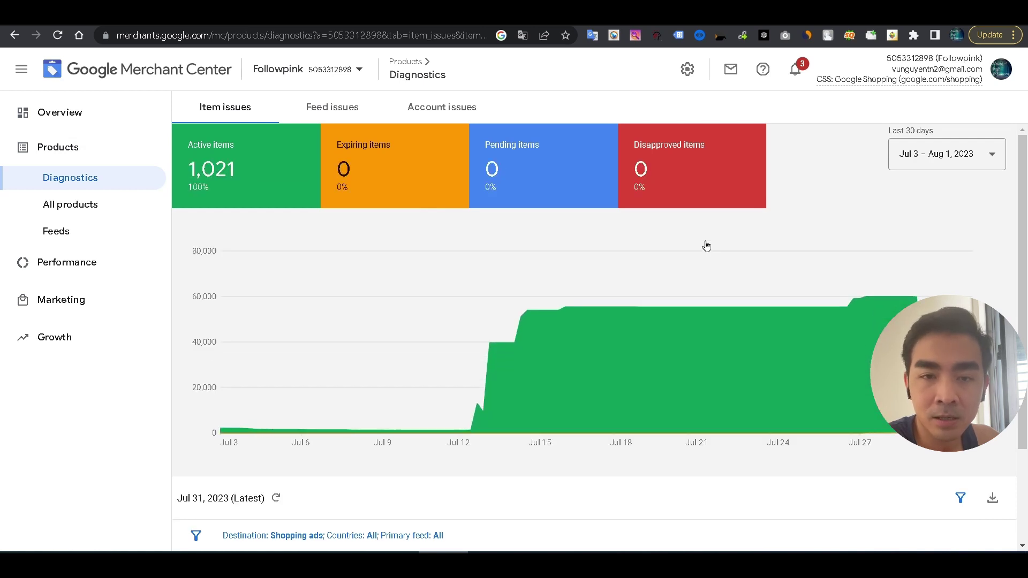
scroll(707, 246, down, 3)
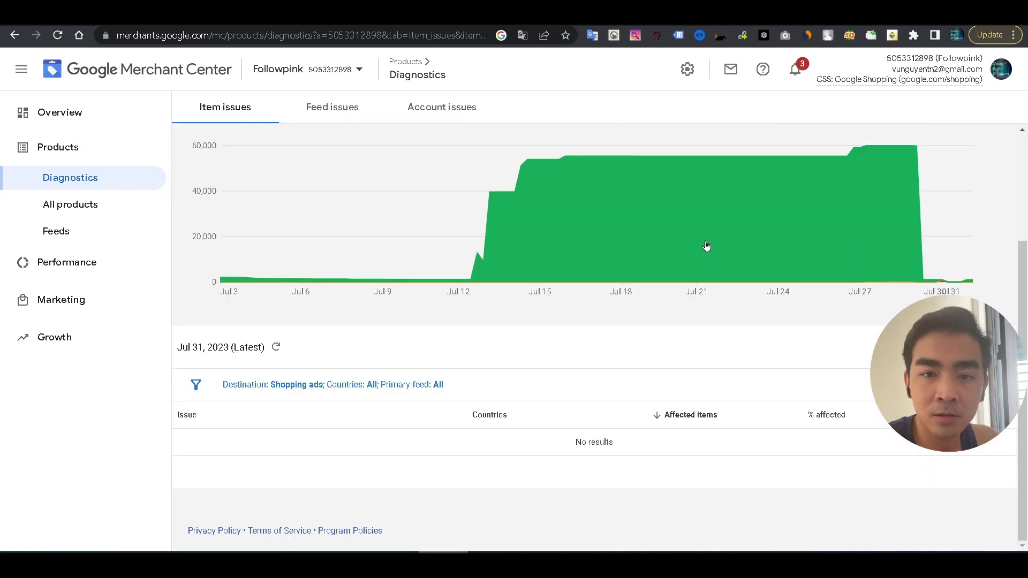
scroll(706, 246, up, 3)
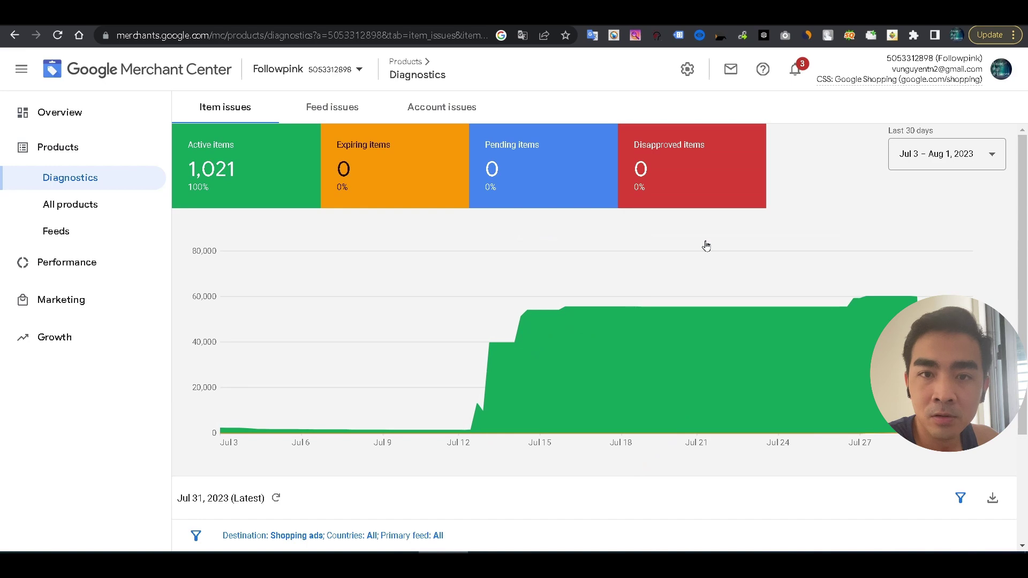
scroll(706, 246, down, 2)
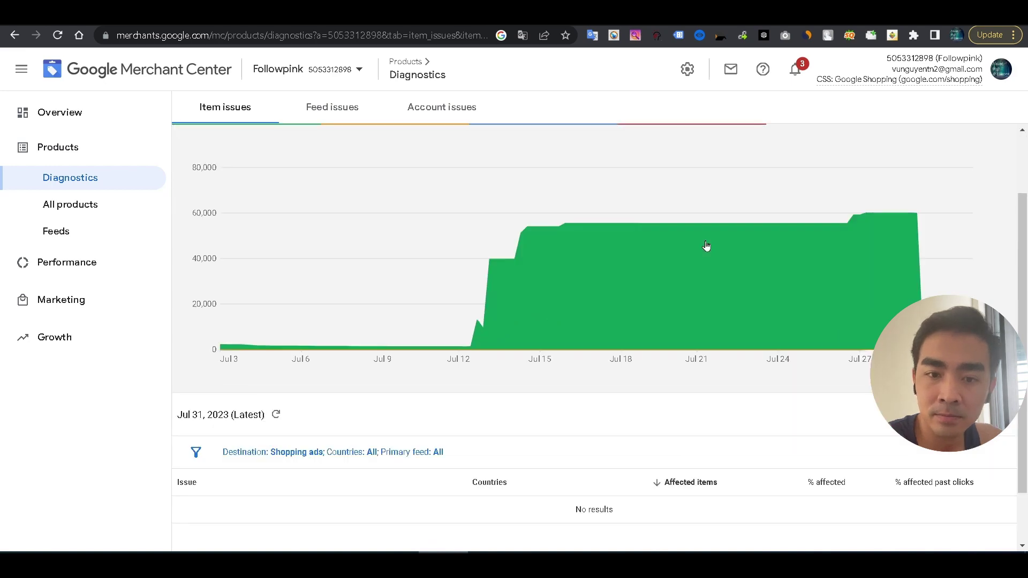